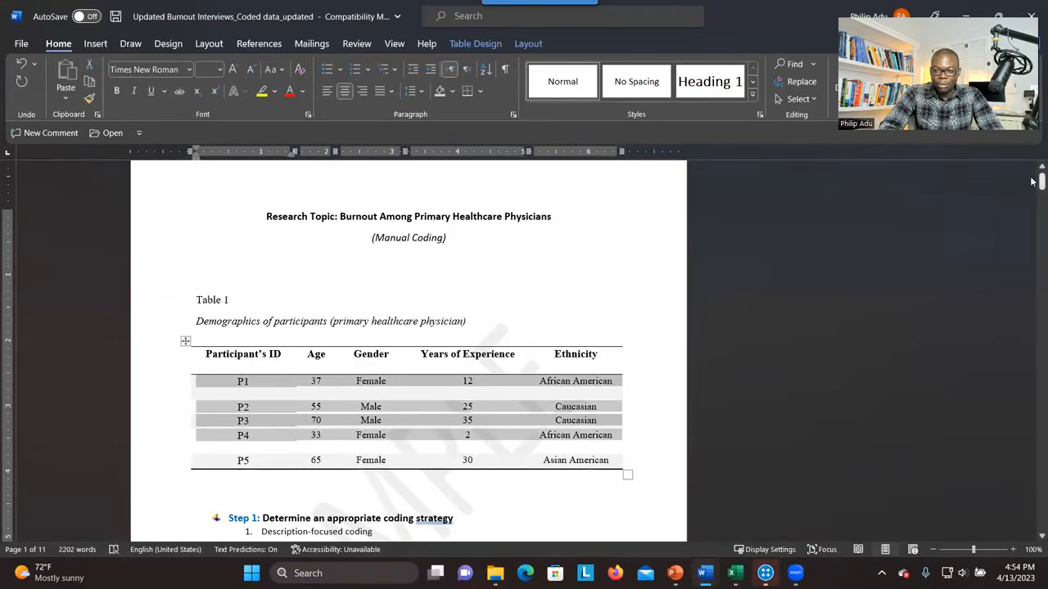
- Set the coded interview document aside and open the P1 transcript from the For demostration folder at full size
{"action": "left_click_drag", "start_coordinate": [787, 39], "coordinate": [752, 224]}
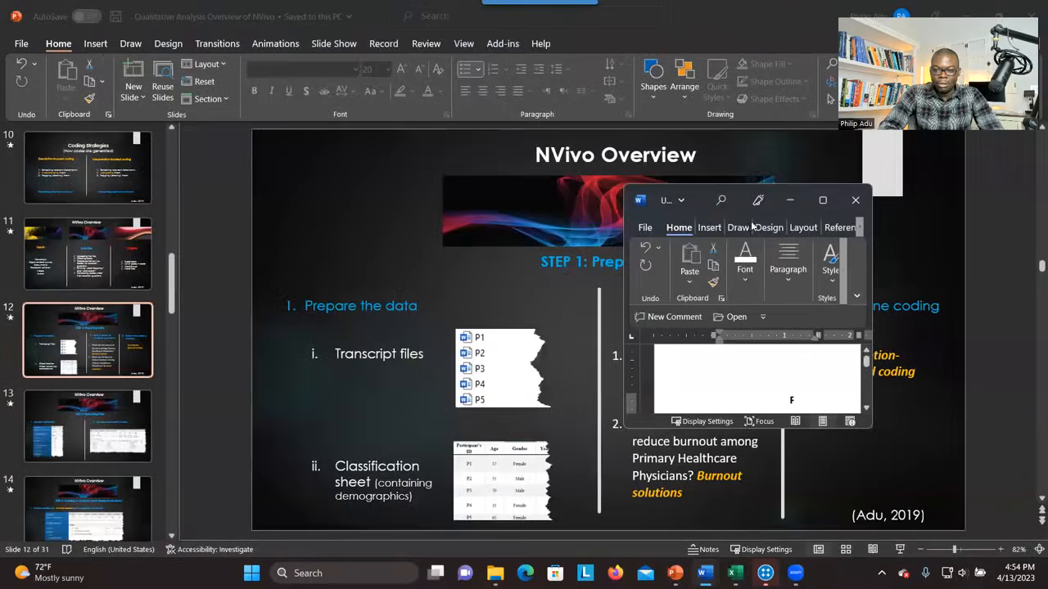
{"action": "left_click", "coordinate": [789, 200]}
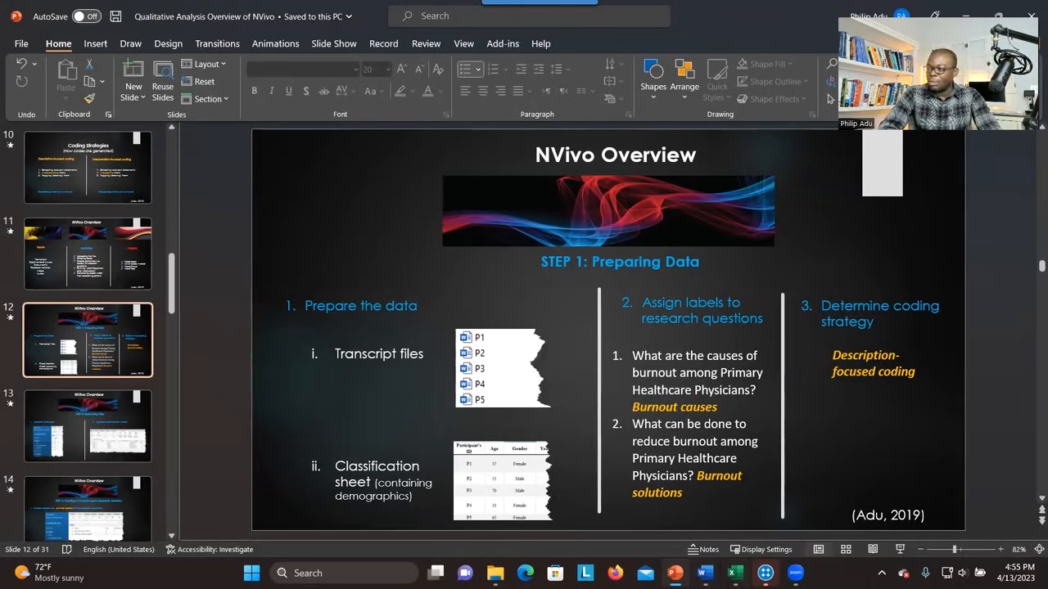
{"action": "left_click", "coordinate": [495, 573]}
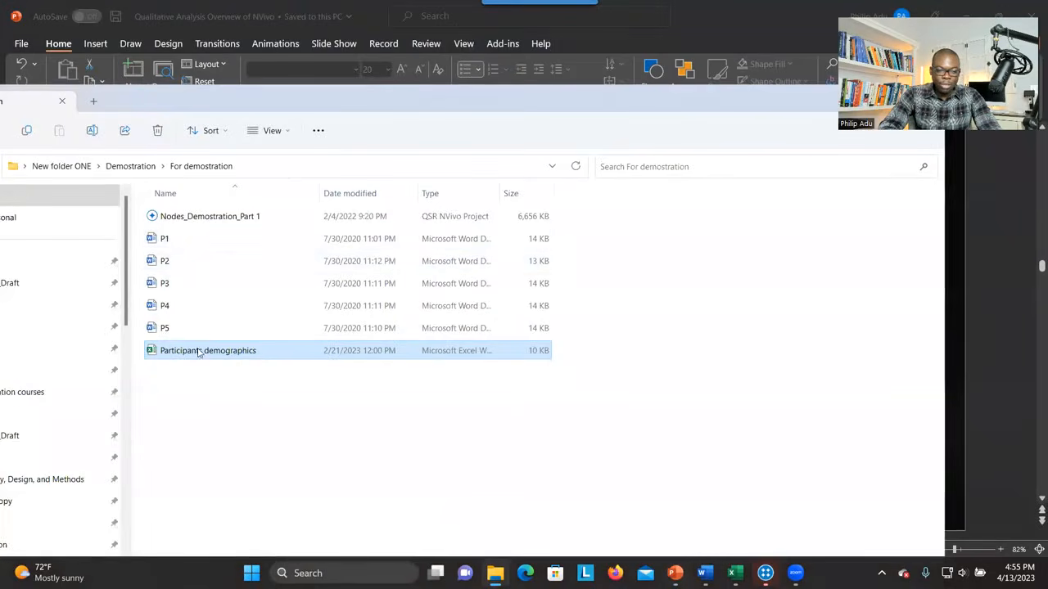
{"action": "double_click", "coordinate": [194, 243]}
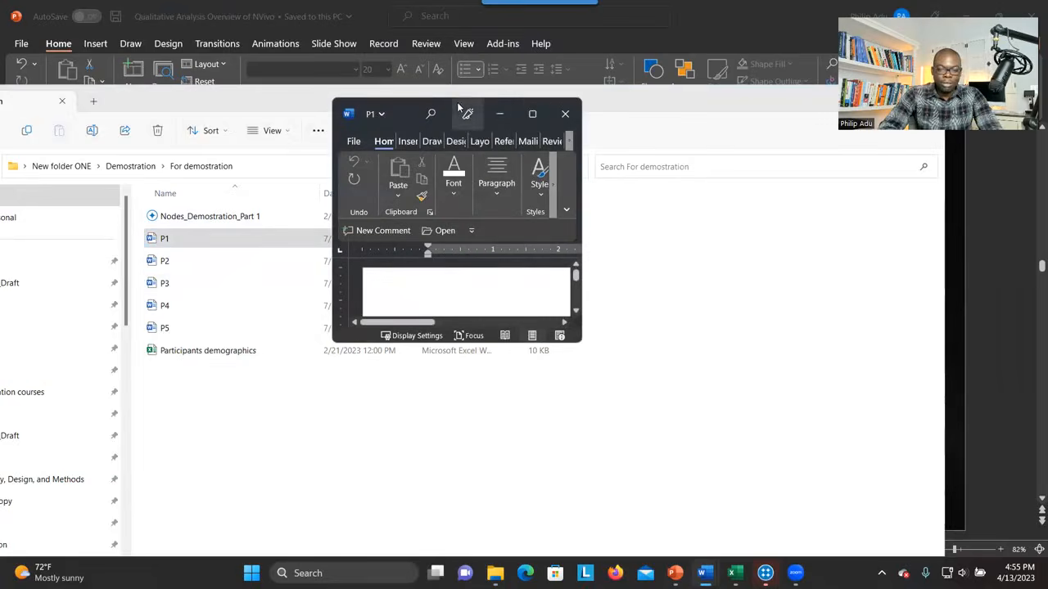
{"action": "left_click", "coordinate": [532, 113]}
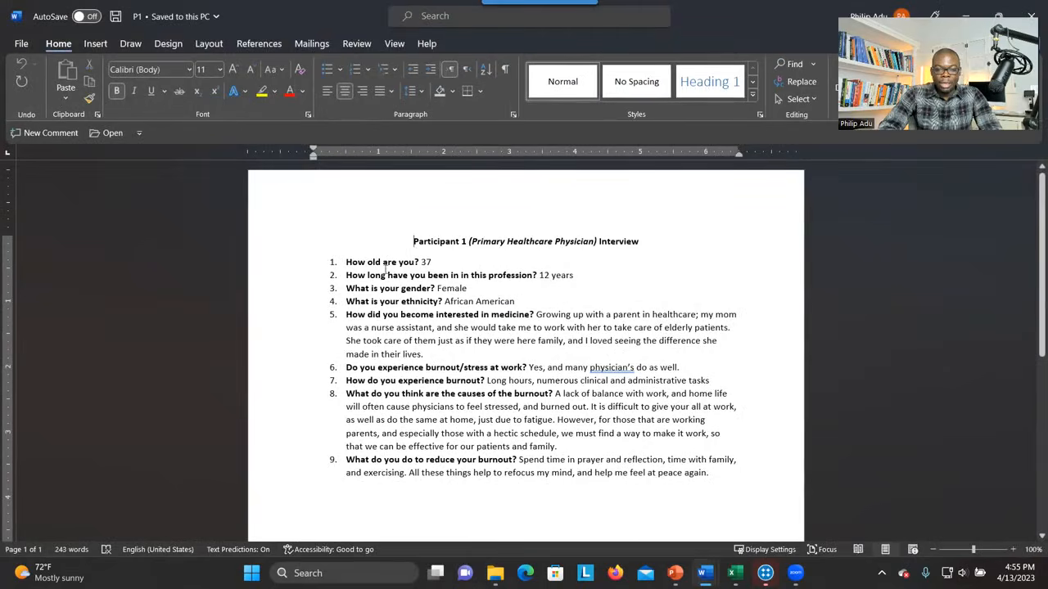
- Review the numbered interview questions and answers in the P1 transcript, clear the text selection and close the document
{"action": "left_click_drag", "start_coordinate": [347, 262], "coordinate": [725, 483]}
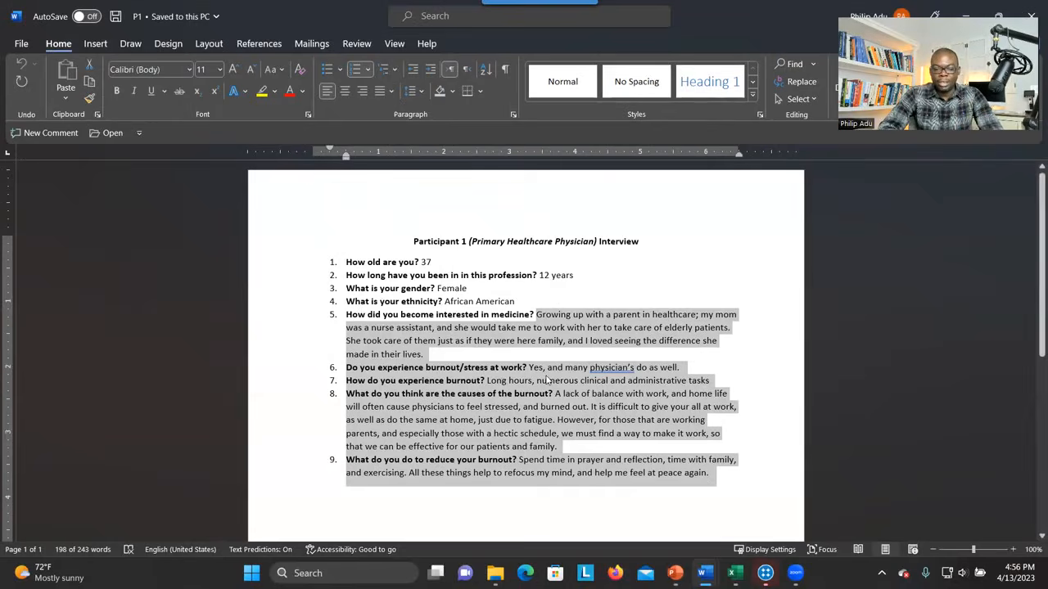
{"action": "left_click", "coordinate": [342, 327]}
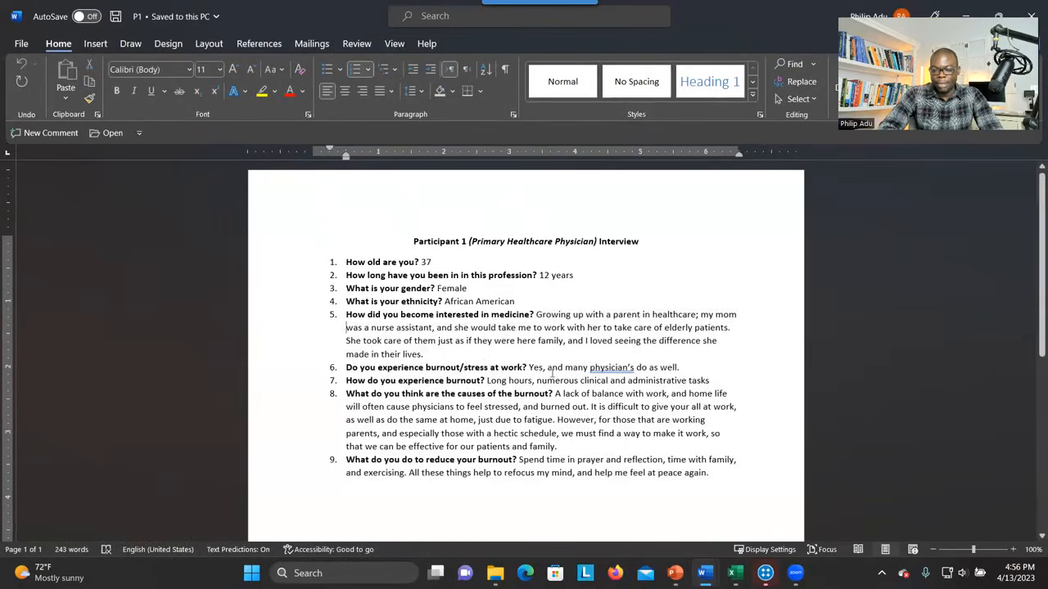
{"action": "left_click", "coordinate": [999, 16]}
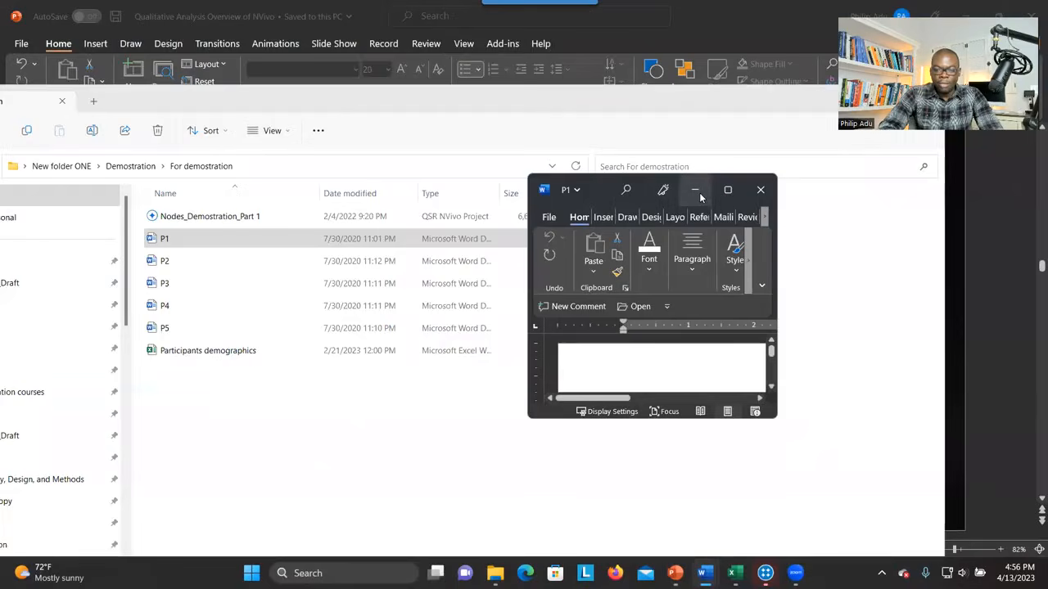
{"action": "left_click", "coordinate": [759, 189]}
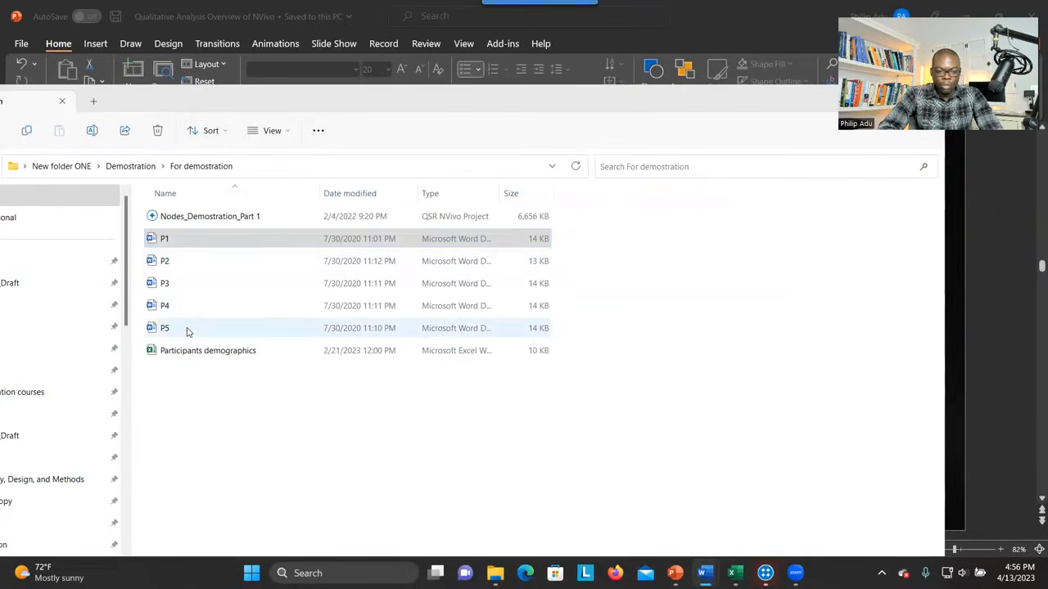
- Open the Participants demographics workbook and highlight the data rows for P1 to P5 in A2:E6
{"action": "double_click", "coordinate": [235, 352]}
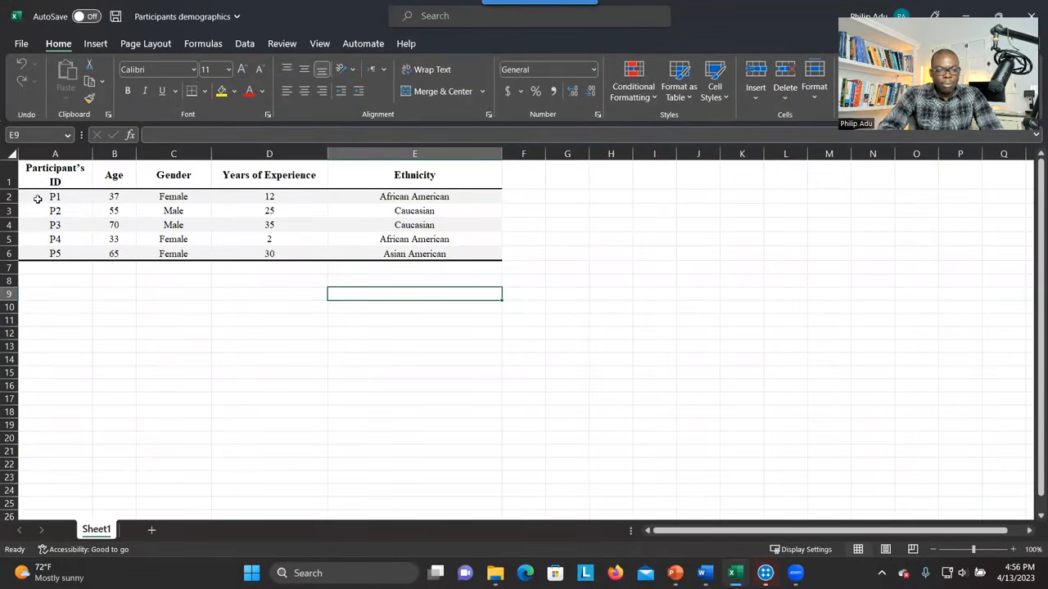
{"action": "left_click_drag", "start_coordinate": [38, 199], "coordinate": [399, 254]}
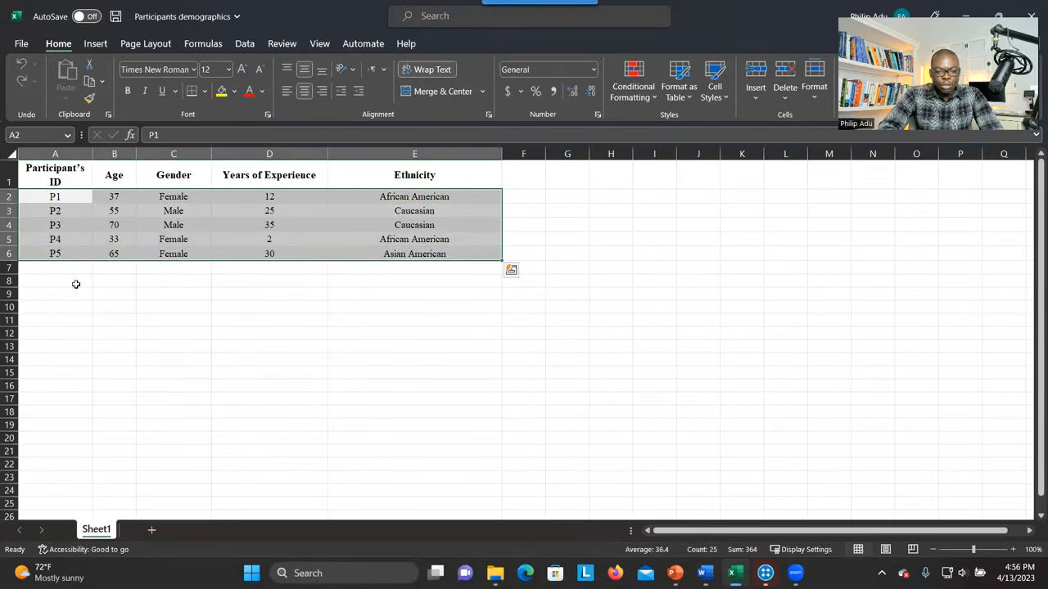
{"action": "left_click", "coordinate": [704, 574]}
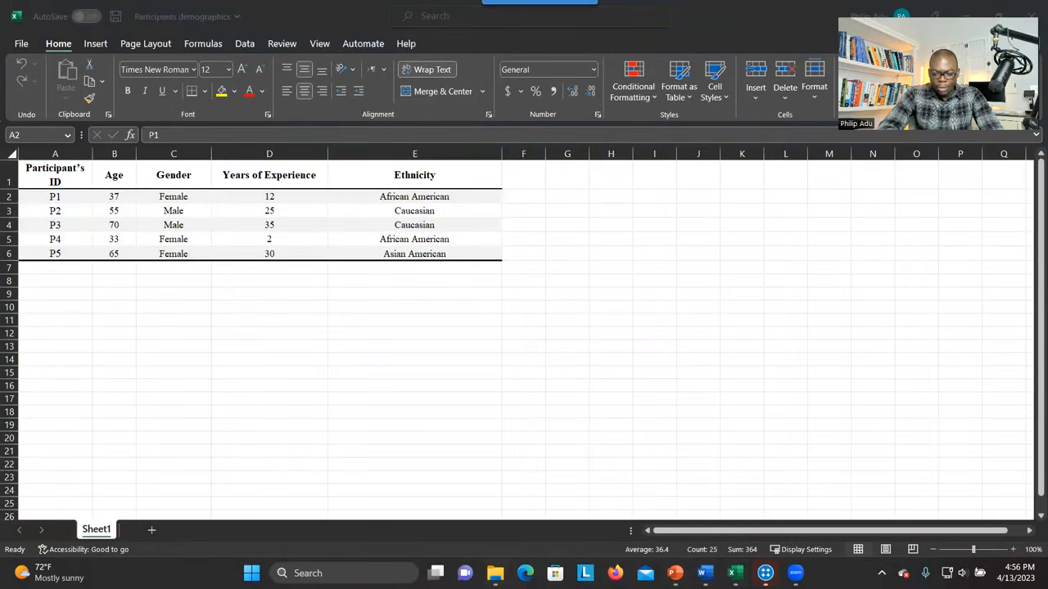
- Check the transcript and demographics files in the folder, dismiss the folder window and close the demographics workbook
{"action": "left_click", "coordinate": [495, 573]}
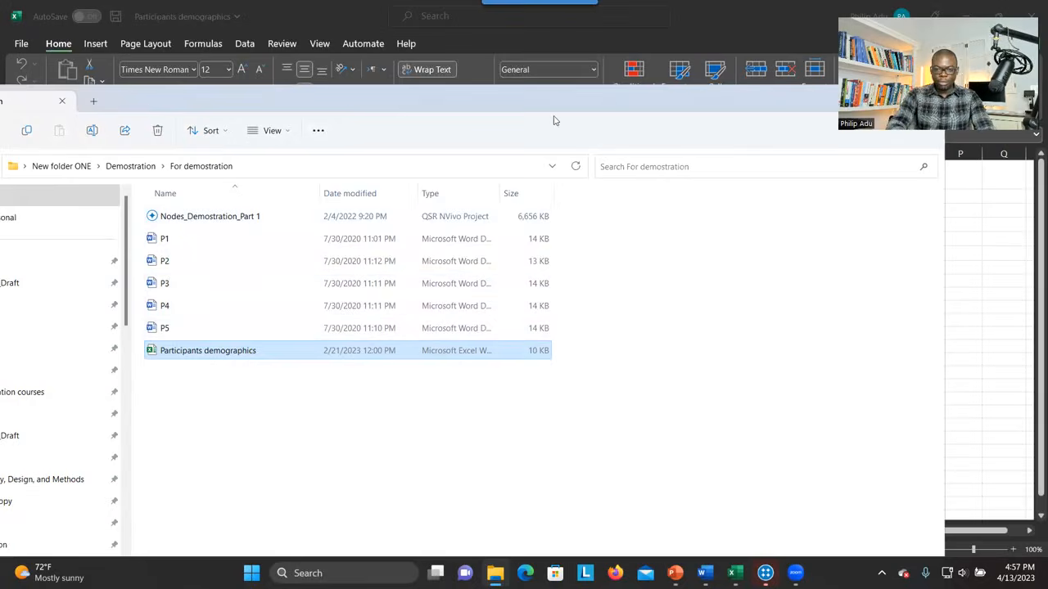
{"action": "left_click_drag", "start_coordinate": [555, 107], "coordinate": [525, 242]}
{"action": "left_click", "coordinate": [841, 230]}
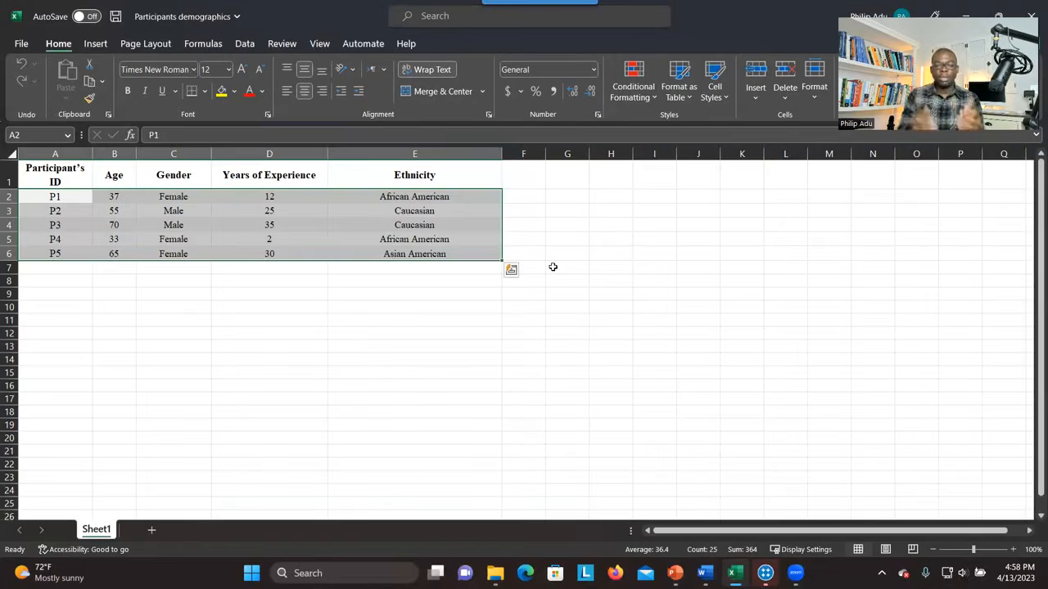
{"action": "left_click_drag", "start_coordinate": [727, 11], "coordinate": [670, 74]}
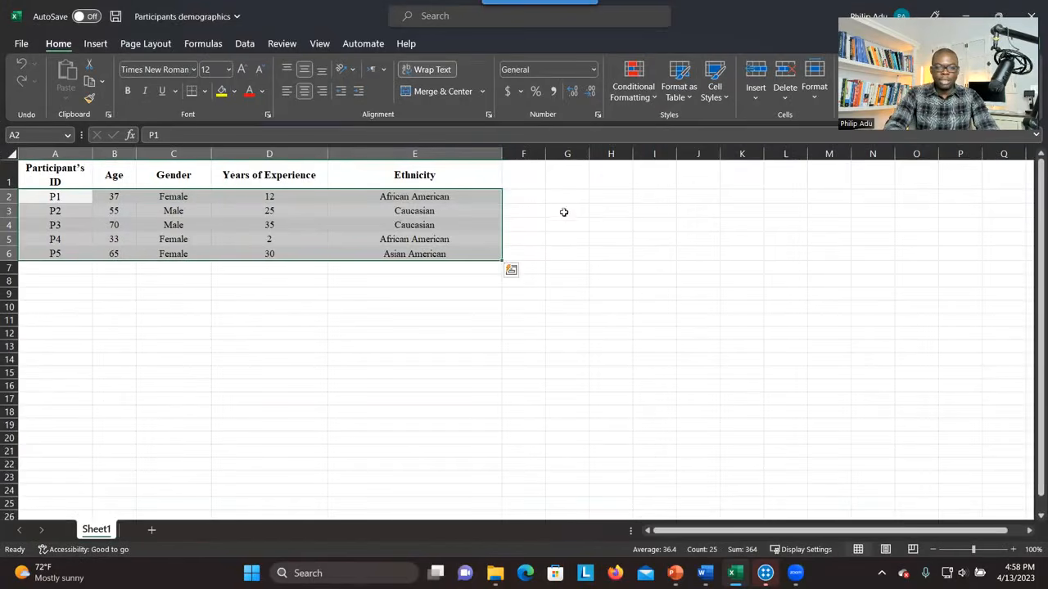
{"action": "double_click", "coordinate": [722, 32]}
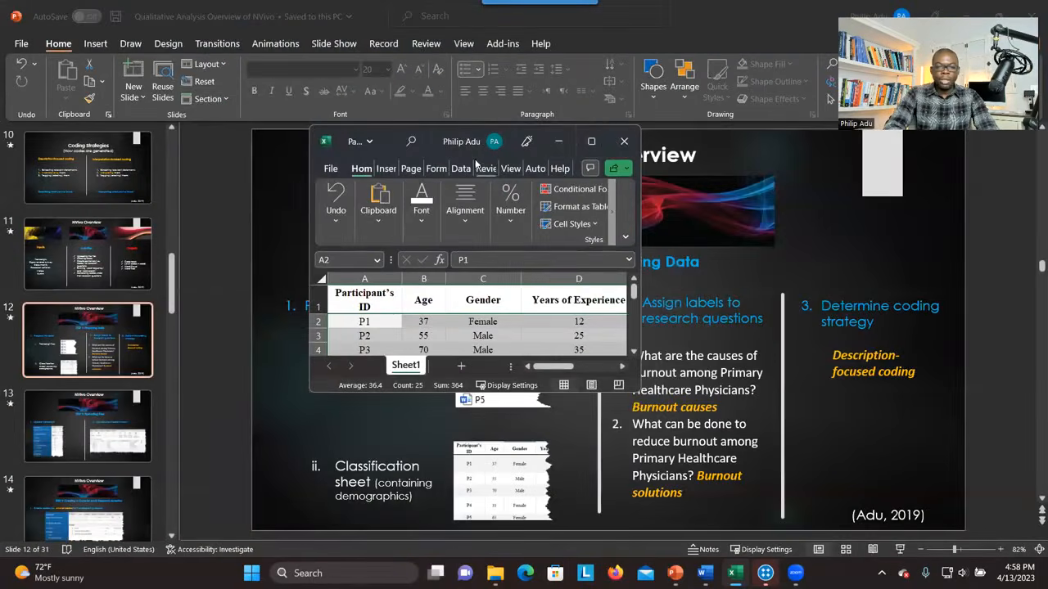
{"action": "left_click", "coordinate": [622, 142]}
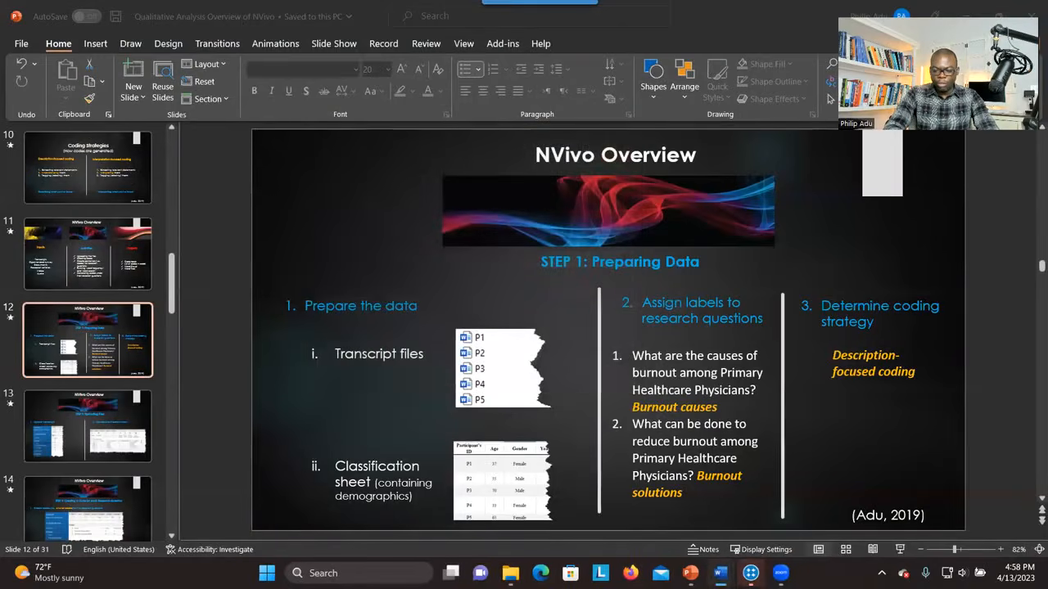
- Bring up the Updated Burnout Interviews document in Word and clear the selection in the demographics table
{"action": "mouse_move", "coordinate": [719, 573]}
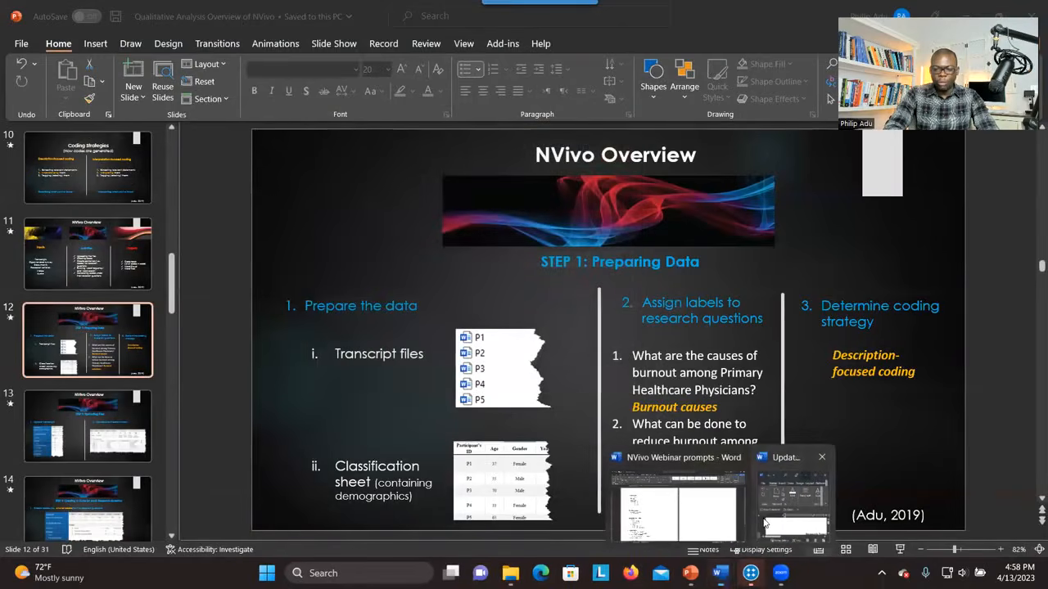
{"action": "left_click", "coordinate": [764, 523]}
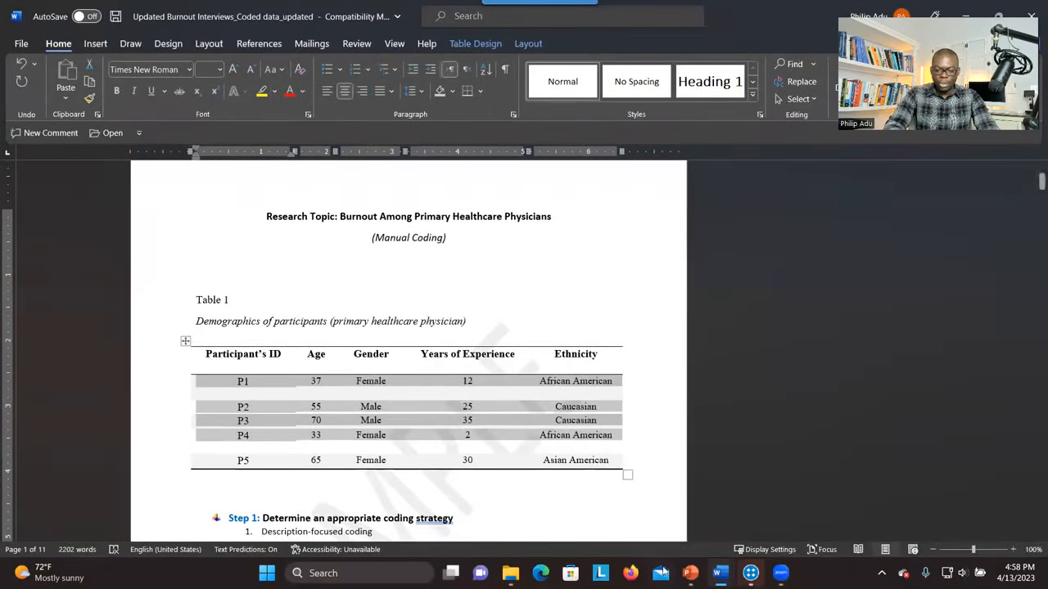
{"action": "left_click", "coordinate": [448, 388]}
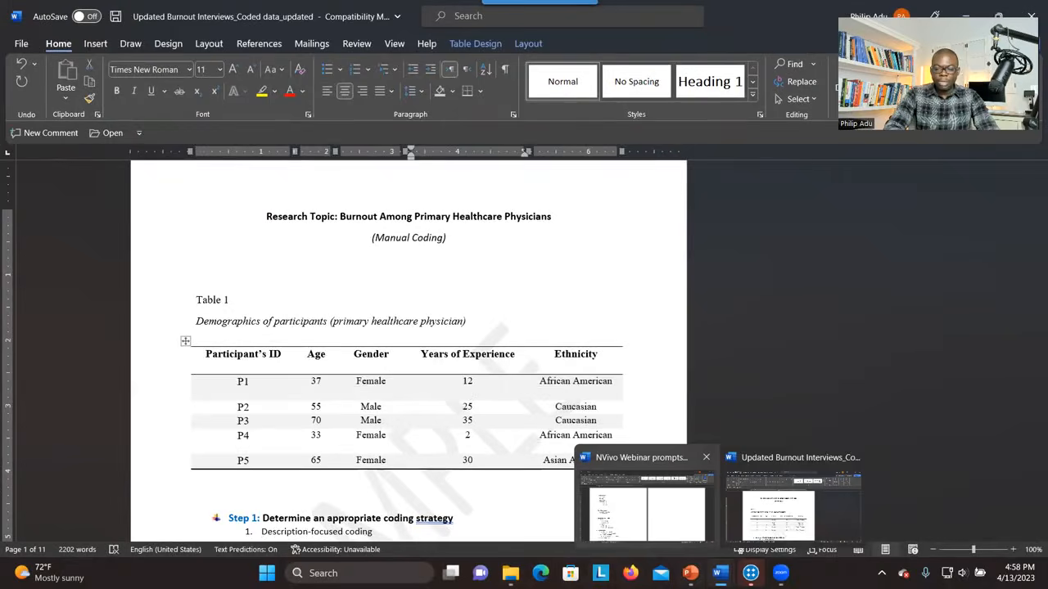
- Switch to the PowerPoint presentation and highlight the Burnout causes label of the first research question on the Preparing Data slide
{"action": "left_click", "coordinate": [690, 573]}
{"action": "left_click_drag", "start_coordinate": [721, 407], "coordinate": [631, 407]}
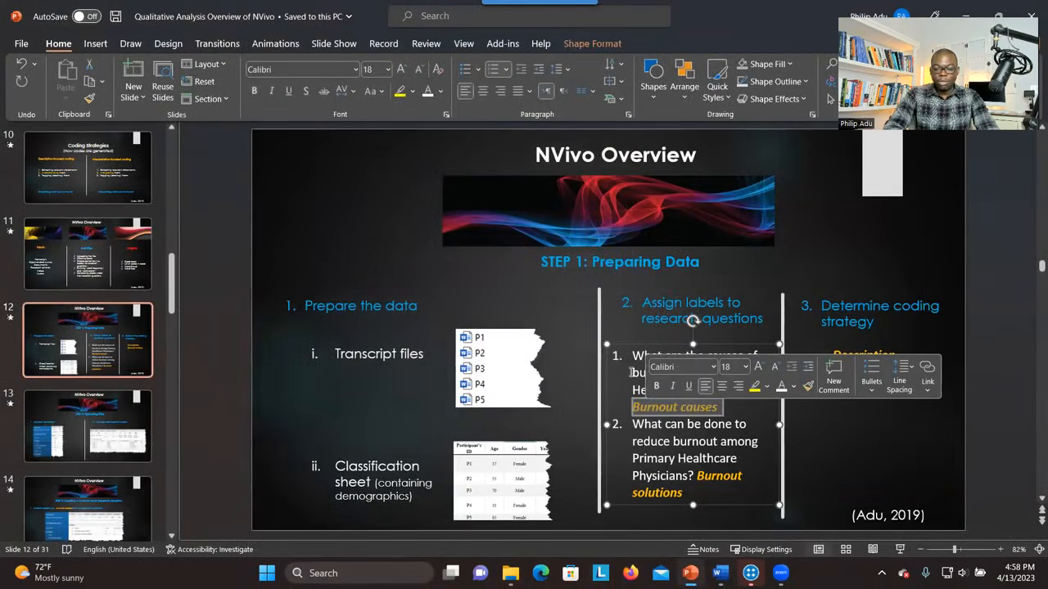
{"action": "left_click", "coordinate": [706, 441]}
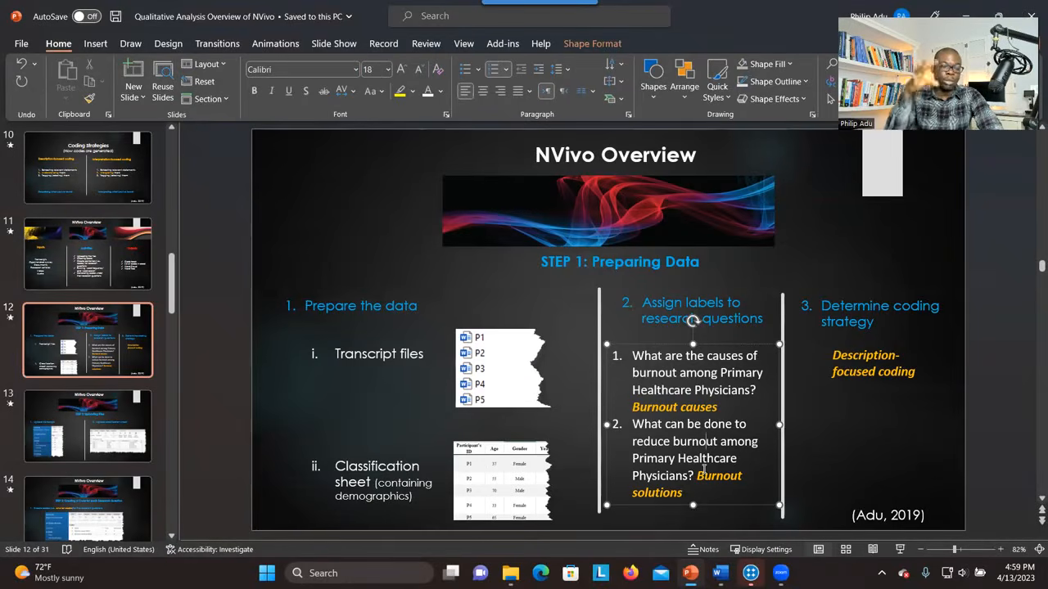
{"action": "left_click", "coordinate": [563, 359]}
- Minimize the presentation and the Word document, and switch to a maximized NVivo start window
{"action": "left_click", "coordinate": [999, 16]}
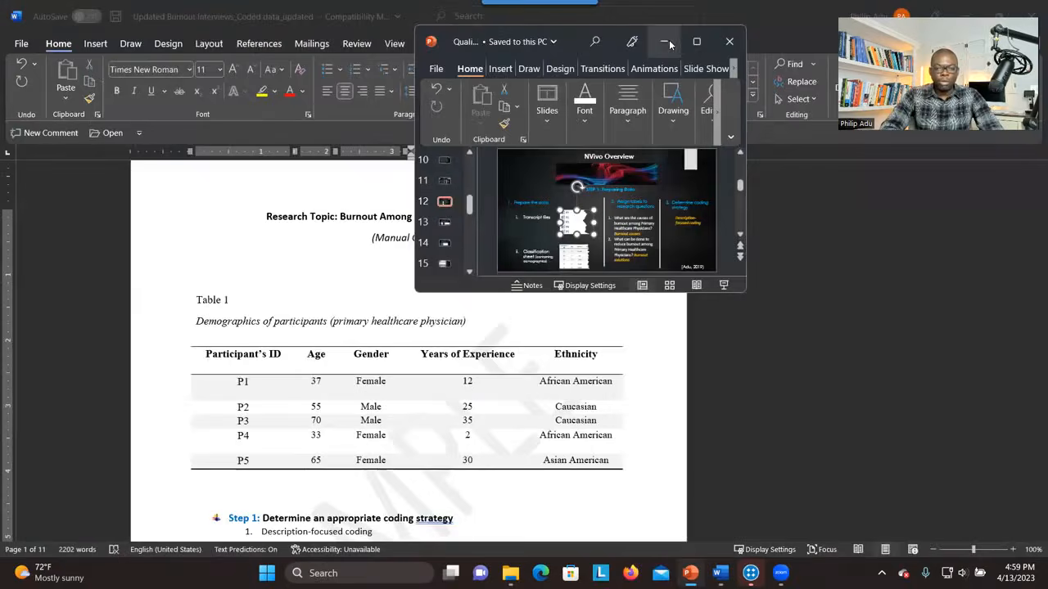
{"action": "left_click", "coordinate": [663, 42]}
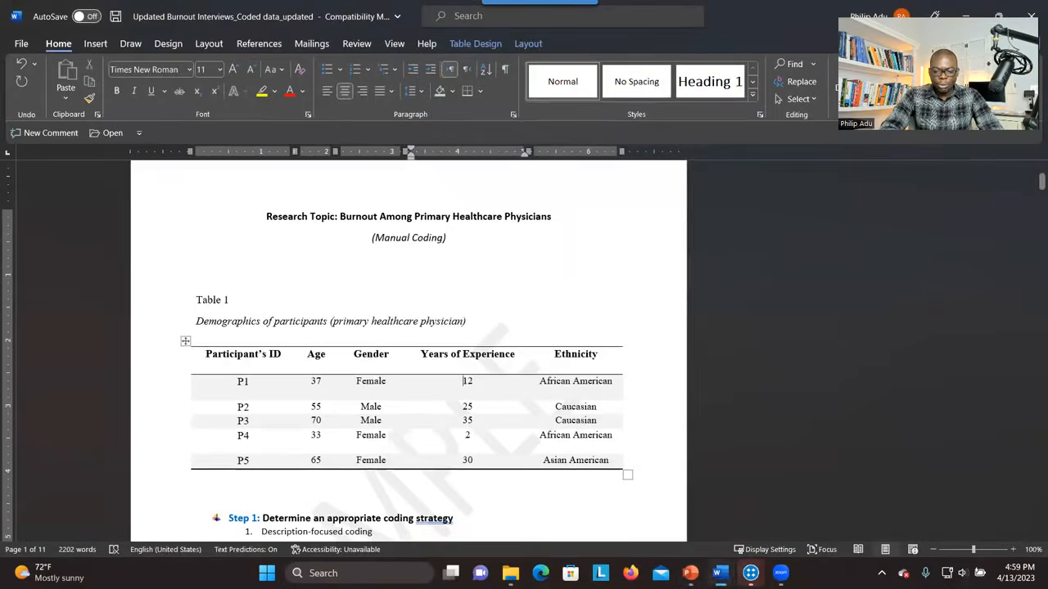
{"action": "left_click", "coordinate": [755, 574]}
{"action": "left_click_drag", "start_coordinate": [573, 44], "coordinate": [545, 101]}
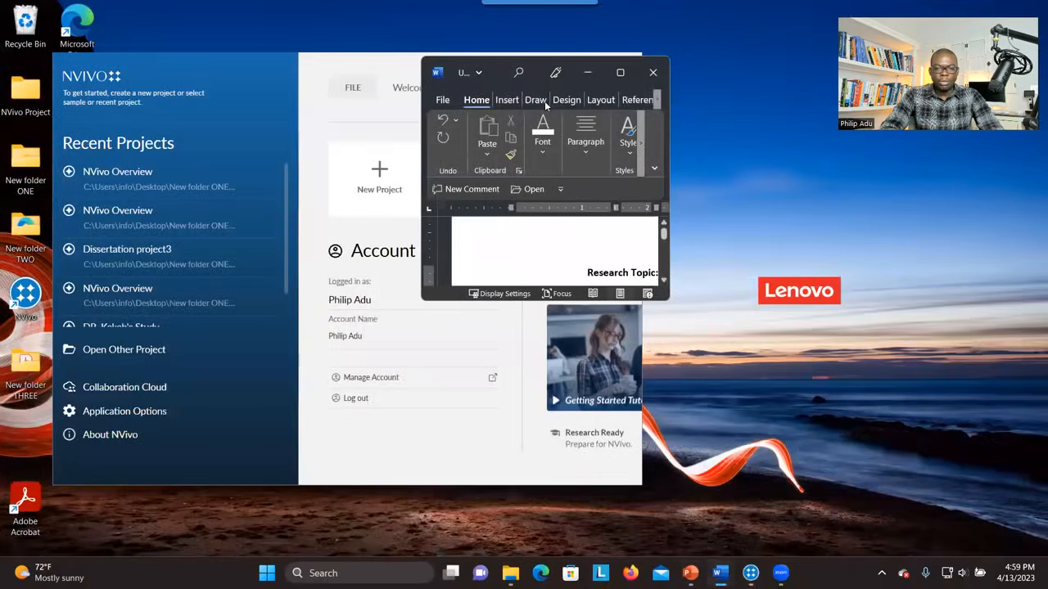
{"action": "left_click", "coordinate": [589, 76]}
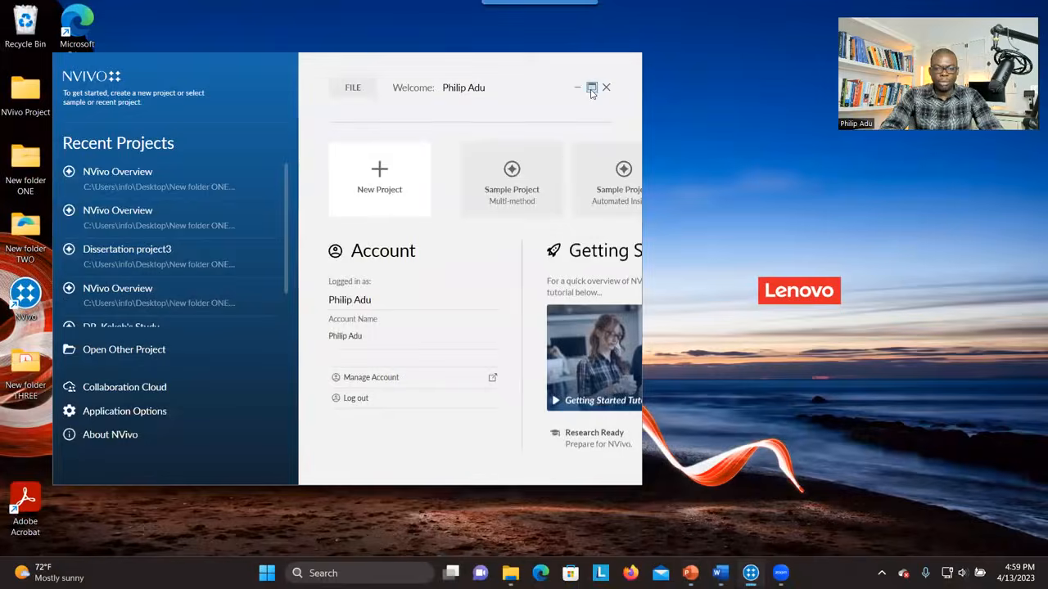
{"action": "left_click", "coordinate": [591, 88]}
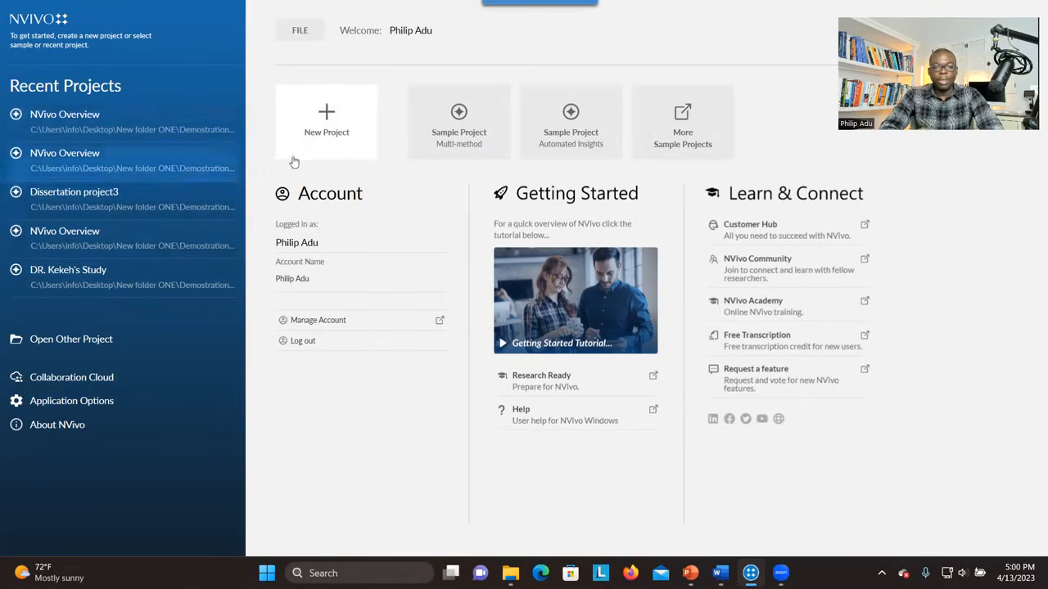
- Start a new project titled "Project two" and check its file location in the Demostration folder
{"action": "left_click", "coordinate": [338, 145]}
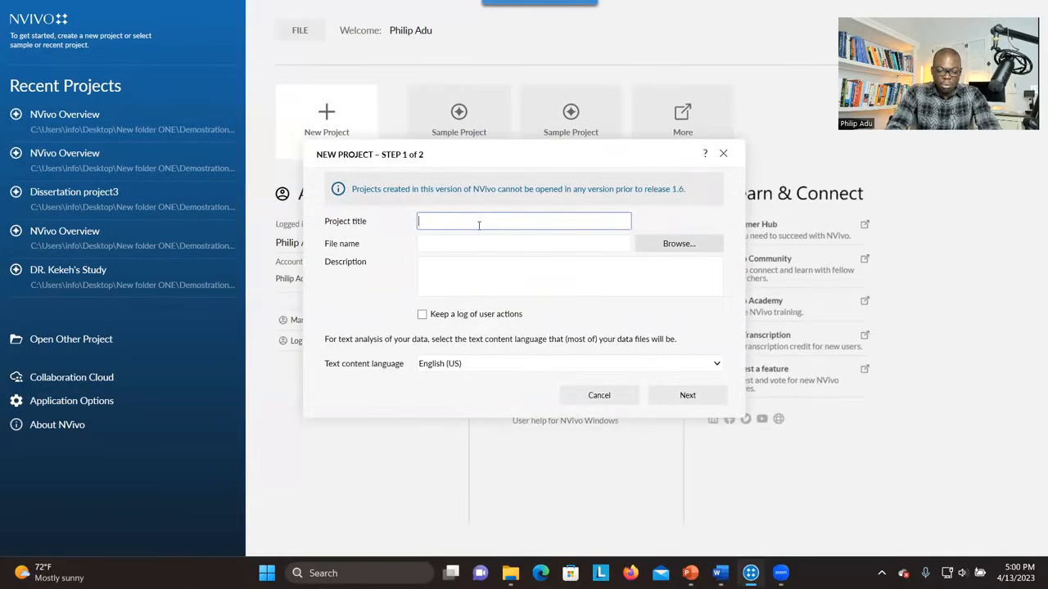
{"action": "type", "text": "Project two"}
{"action": "left_click", "coordinate": [528, 283]}
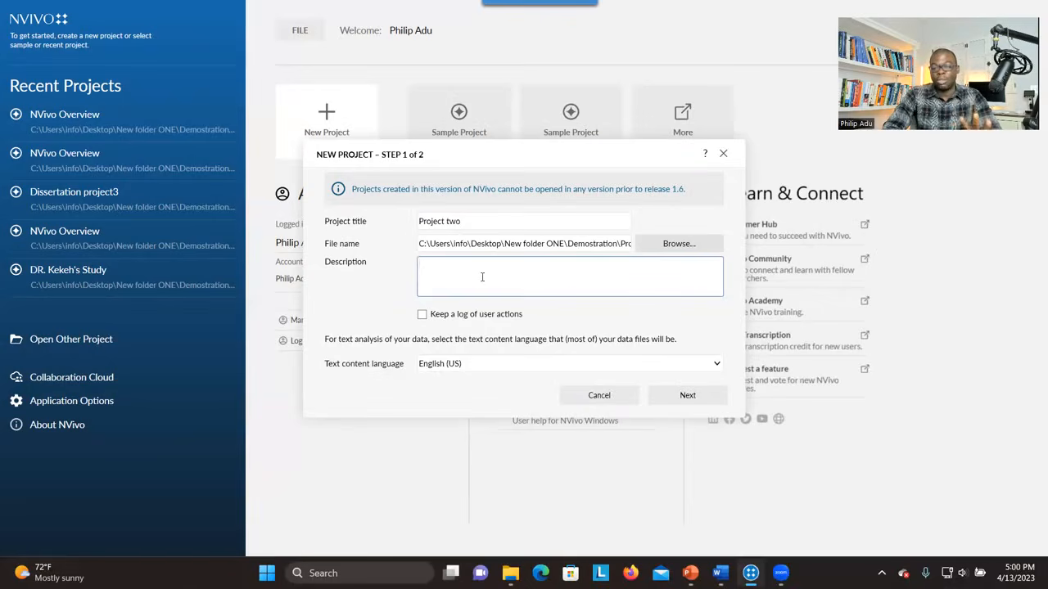
{"action": "left_click", "coordinate": [684, 245]}
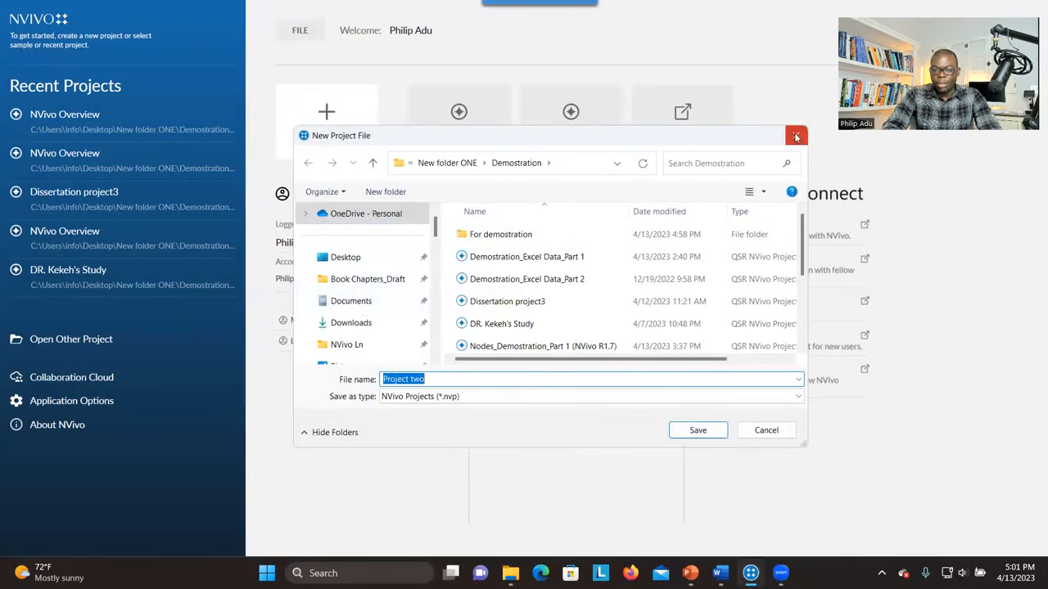
{"action": "key", "text": "Return"}
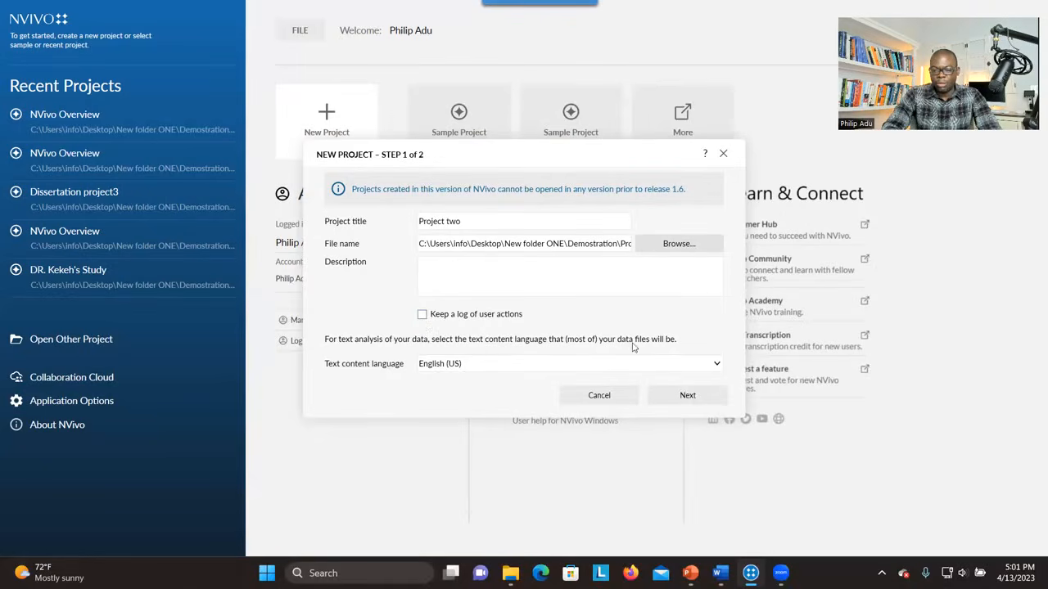
- Turn on autosave for the new project, check the recovery file location without changing it, and create the project
{"action": "left_click", "coordinate": [689, 396]}
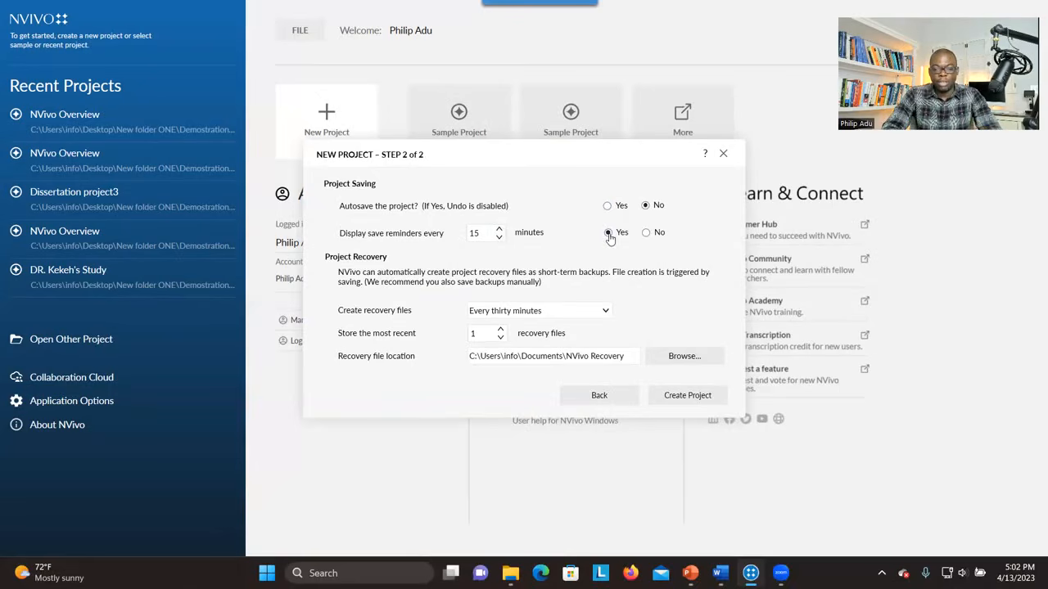
{"action": "left_click", "coordinate": [607, 207]}
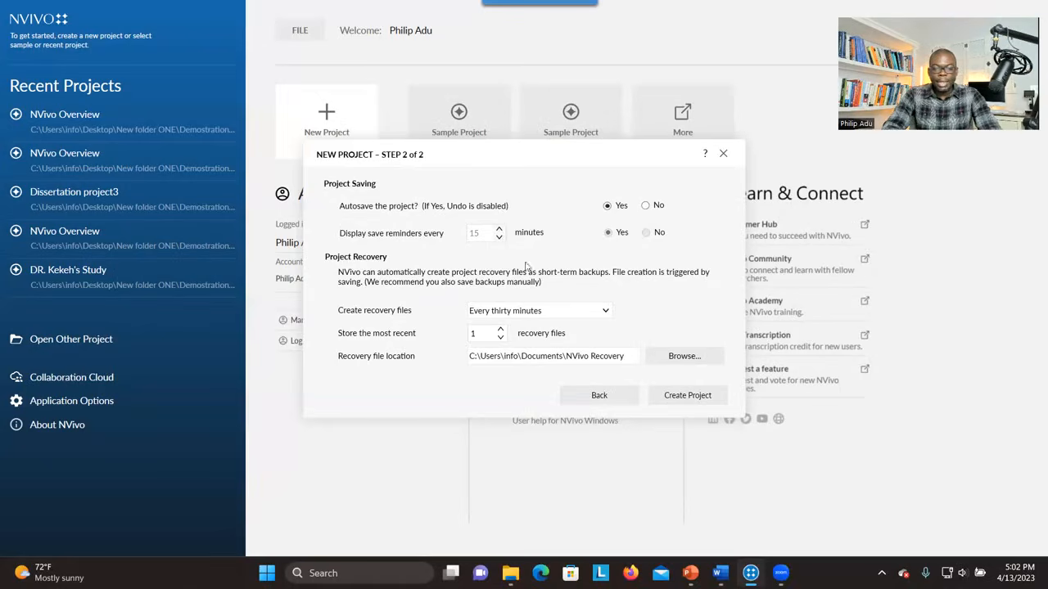
{"action": "left_click", "coordinate": [556, 356]}
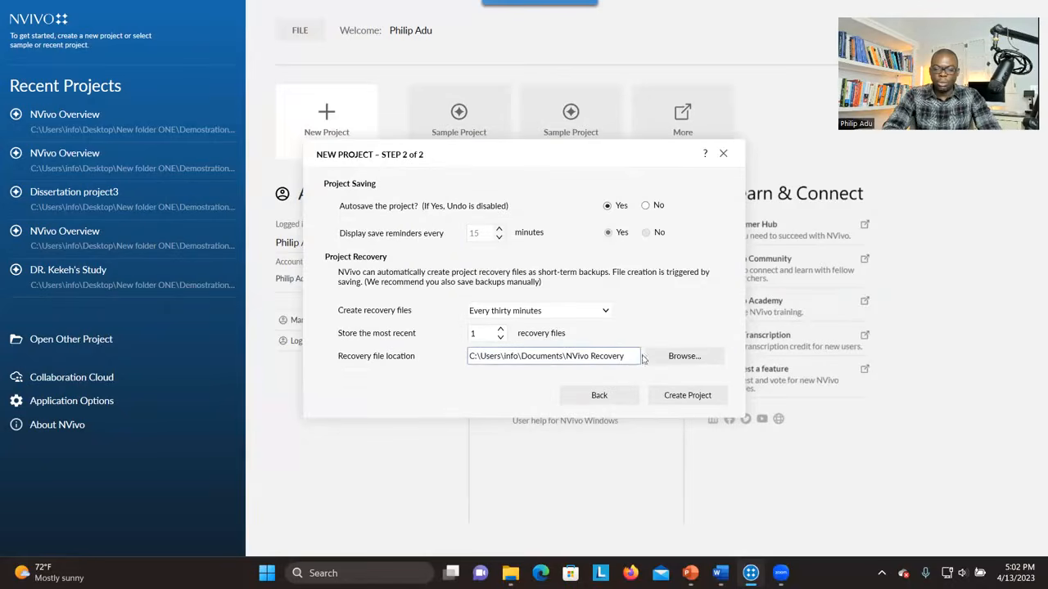
{"action": "left_click", "coordinate": [667, 358]}
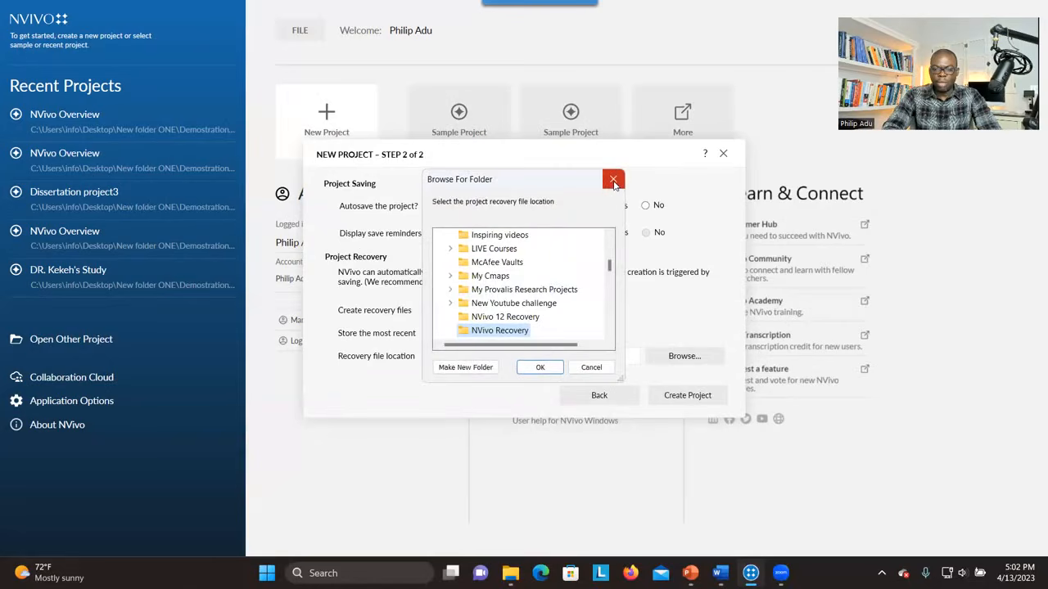
{"action": "left_click", "coordinate": [593, 365]}
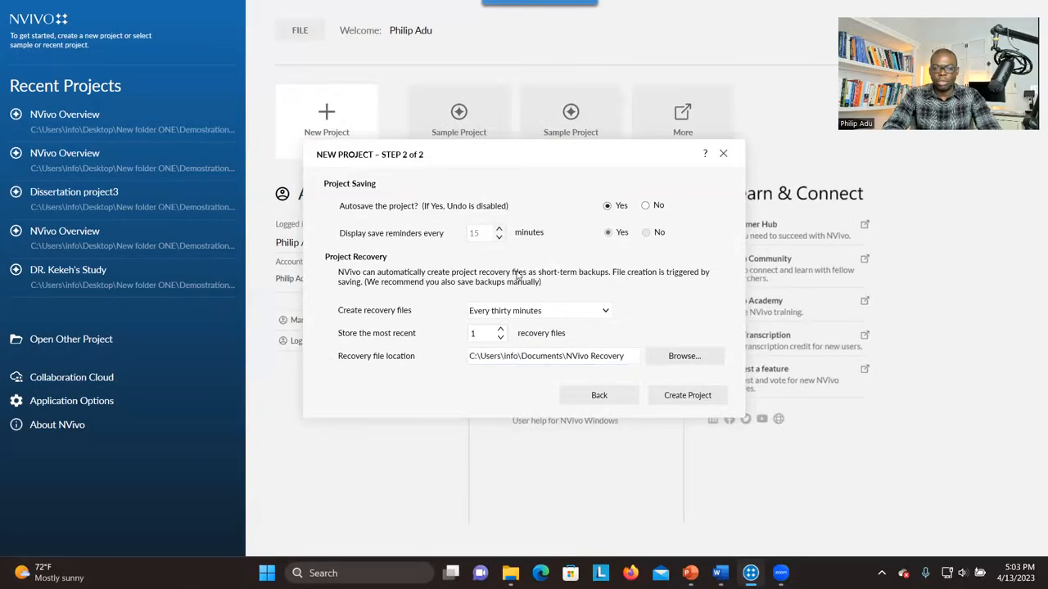
{"action": "left_click", "coordinate": [691, 396]}
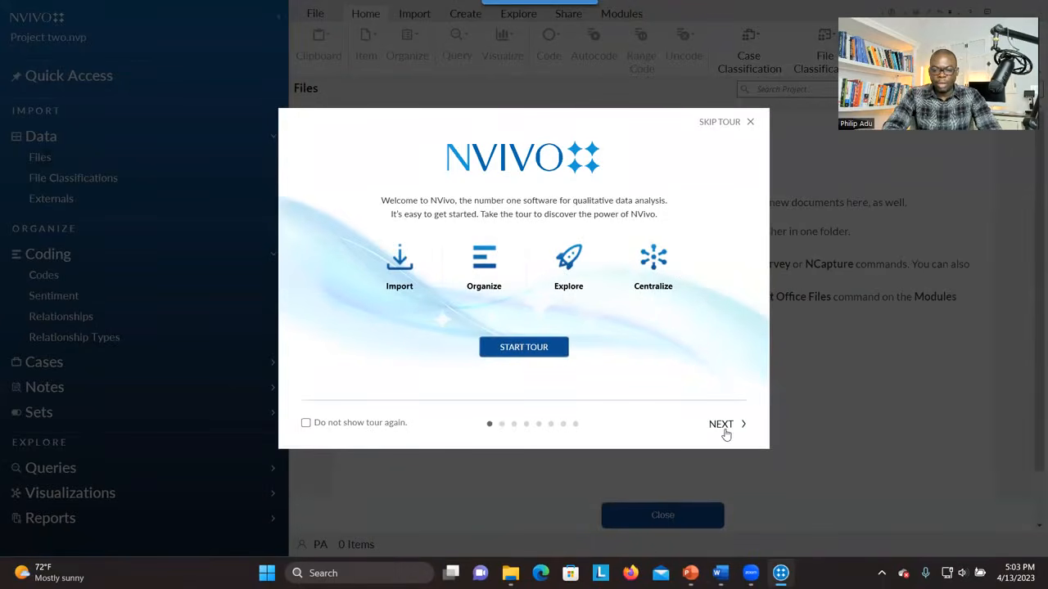
- Skip the welcome tour and close the introduction to the Files folder
{"action": "left_click", "coordinate": [713, 125]}
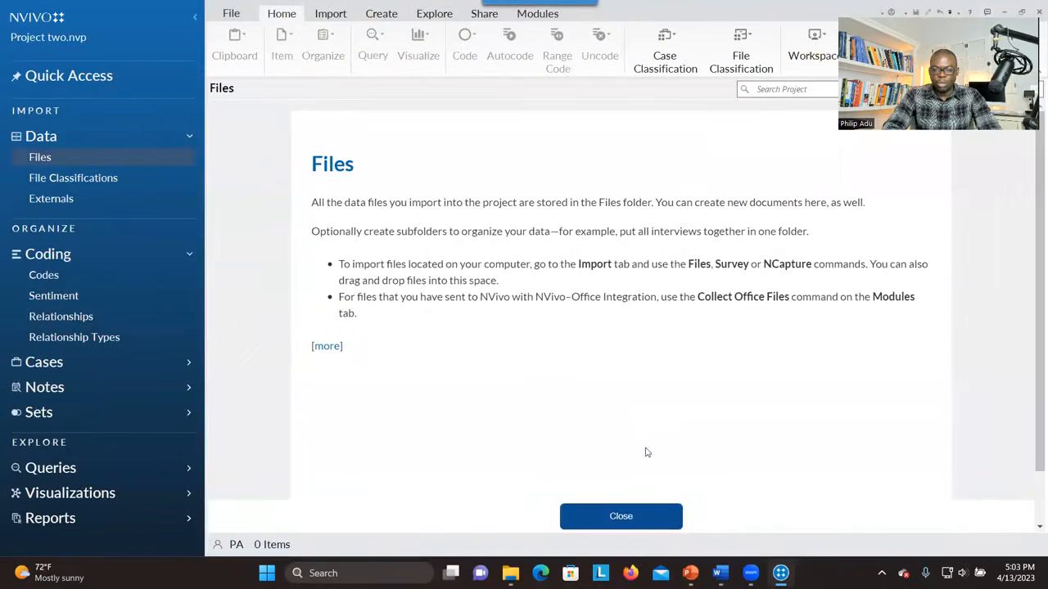
{"action": "left_click", "coordinate": [591, 518]}
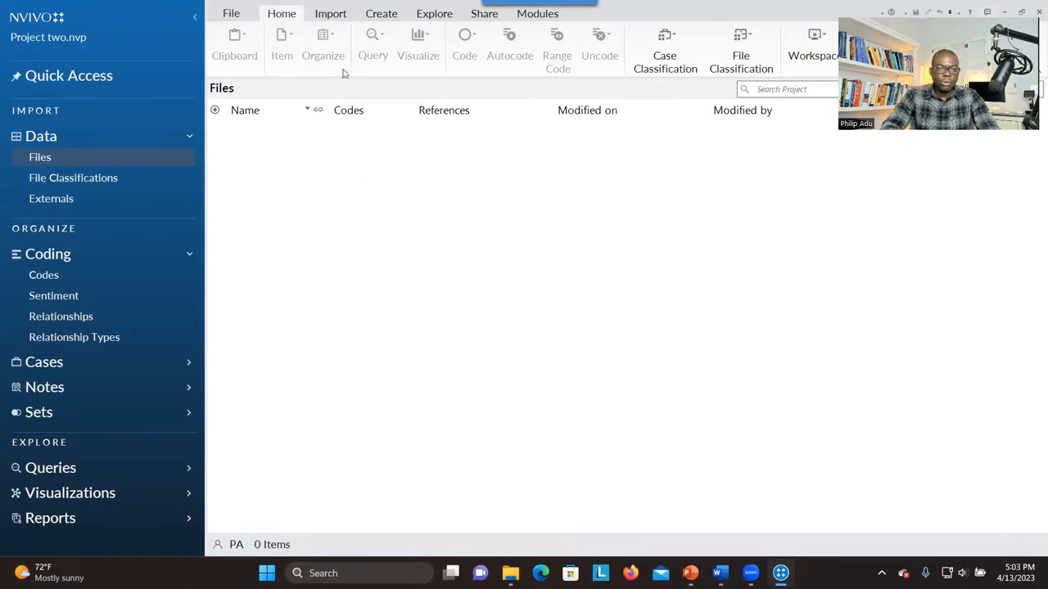
- Choose the five transcripts P1 to P5 in the For demostration folder as the files to import
{"action": "left_click", "coordinate": [330, 15]}
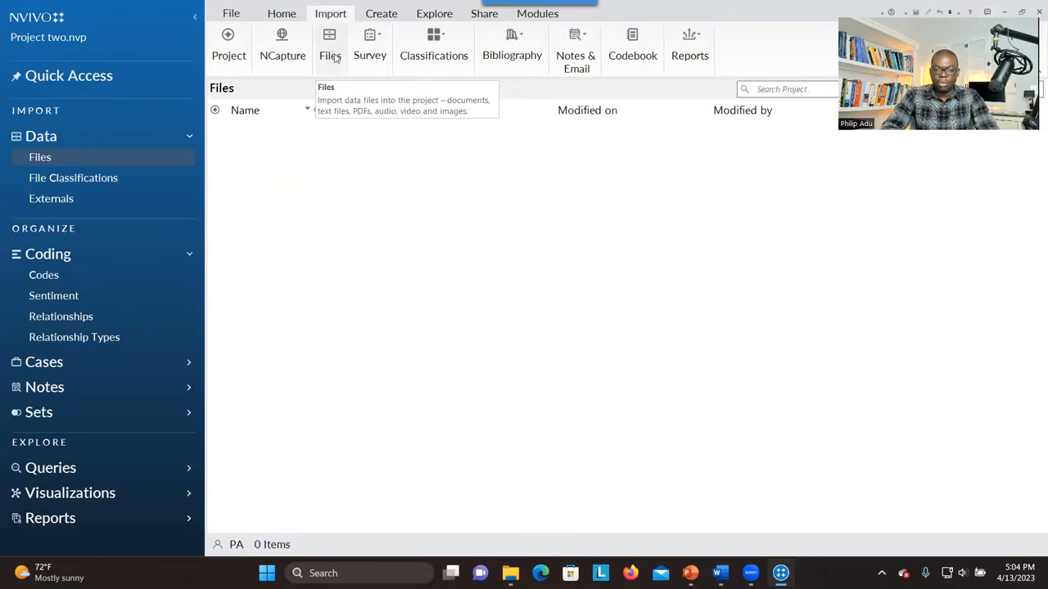
{"action": "left_click", "coordinate": [381, 35]}
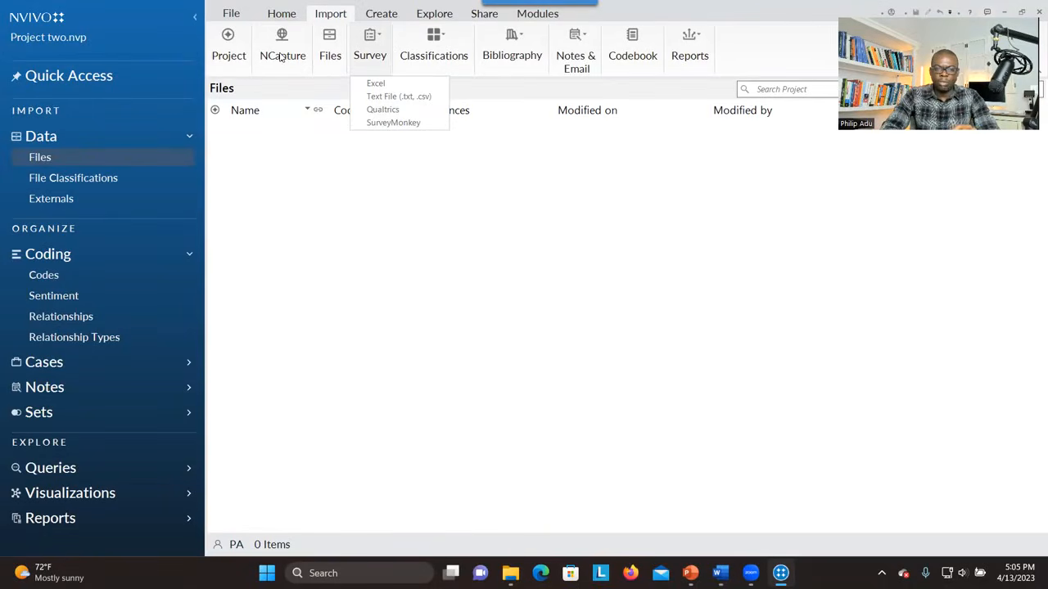
{"action": "left_click", "coordinate": [332, 49]}
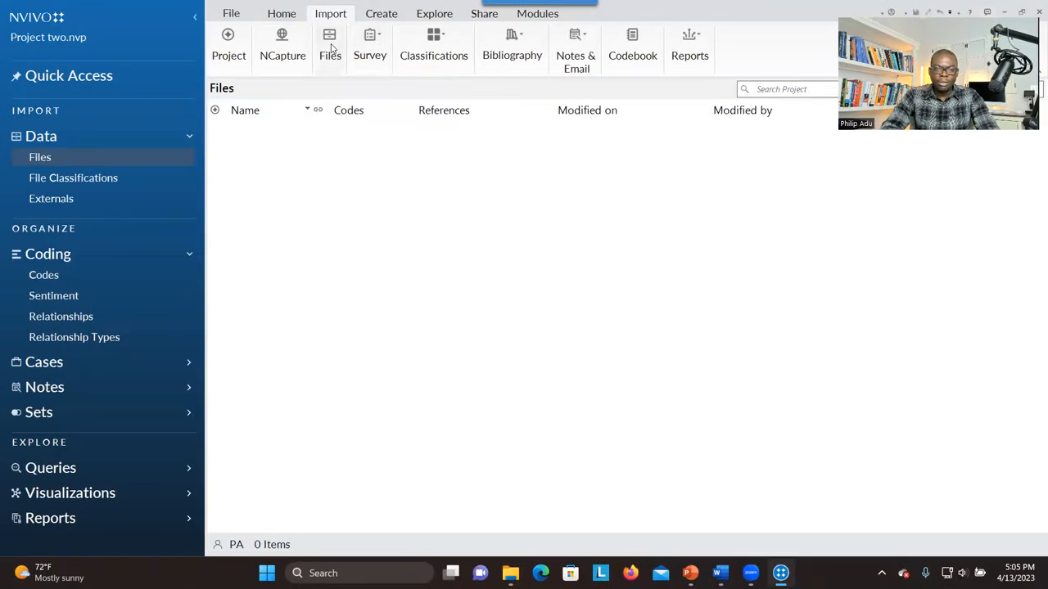
{"action": "left_click", "coordinate": [331, 50]}
{"action": "left_click_drag", "start_coordinate": [592, 204], "coordinate": [458, 193]}
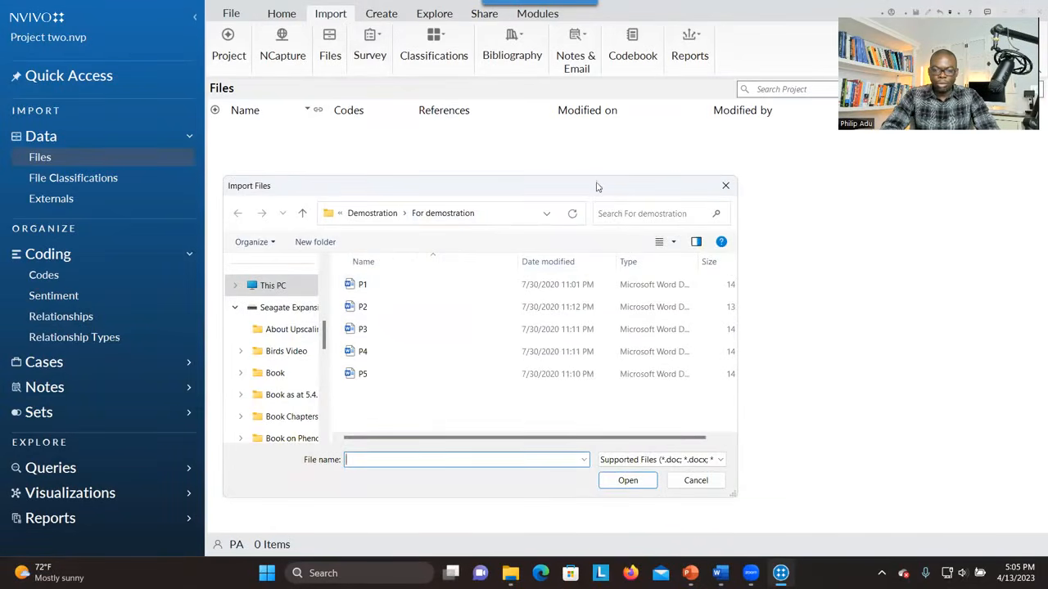
{"action": "left_click_drag", "start_coordinate": [597, 186], "coordinate": [617, 114]}
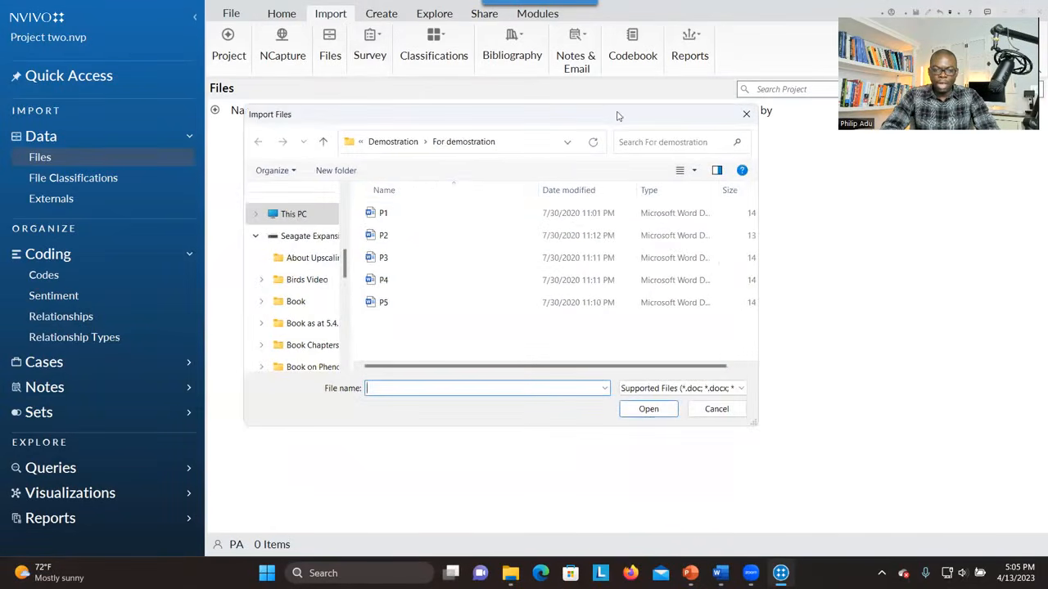
{"action": "left_click", "coordinate": [432, 213]}
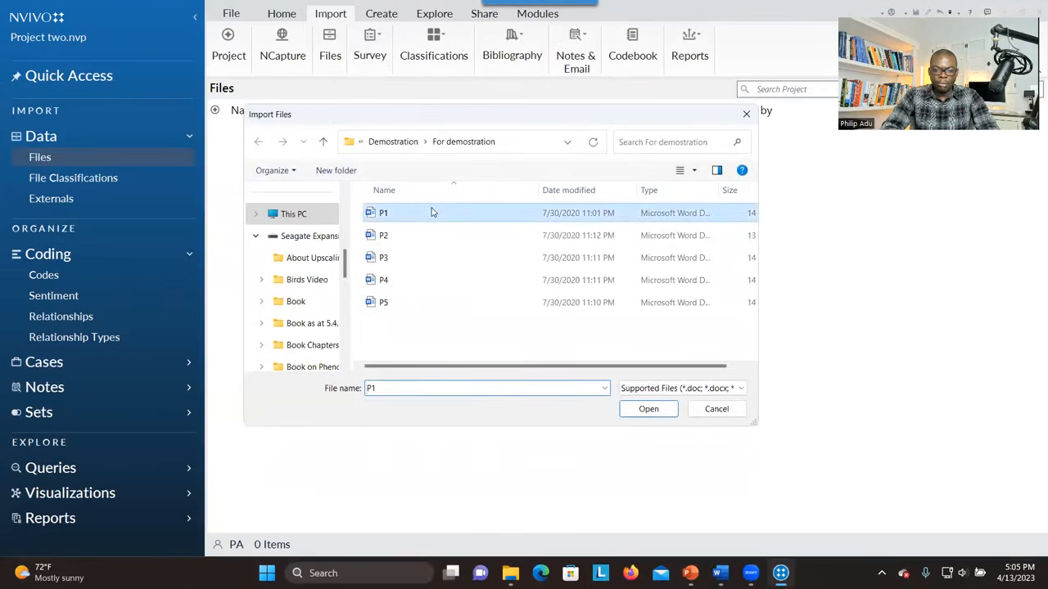
{"action": "left_click", "coordinate": [424, 298], "text": "shift"}
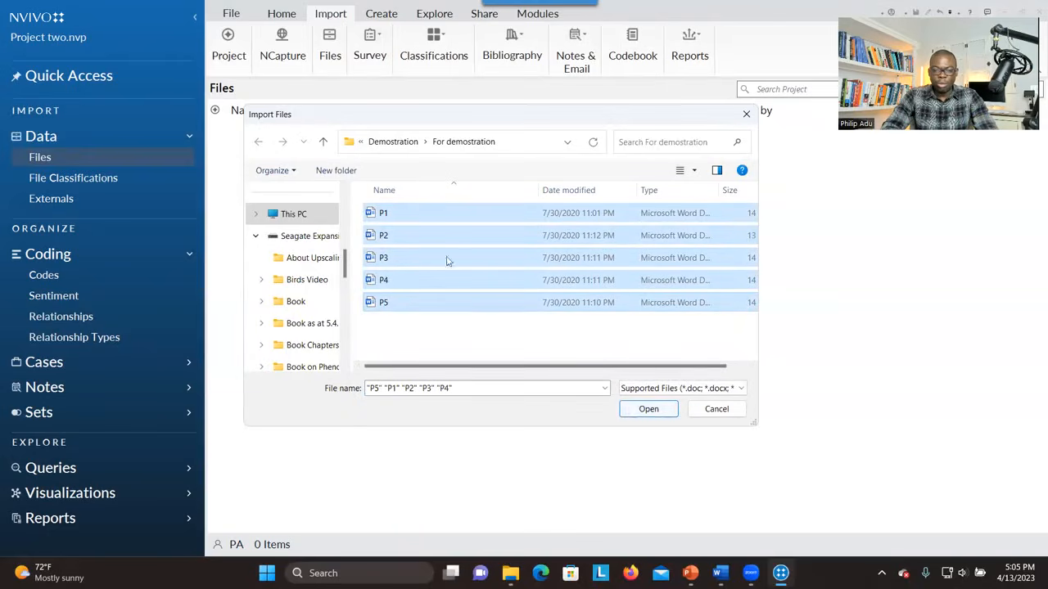
{"action": "left_click", "coordinate": [422, 219]}
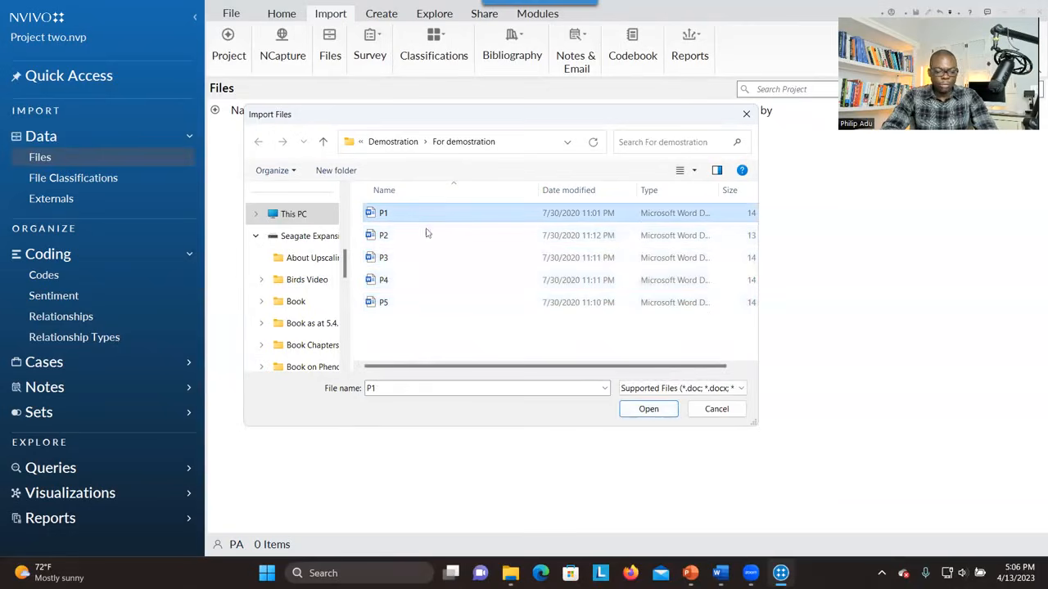
{"action": "left_click", "coordinate": [416, 308], "text": "shift"}
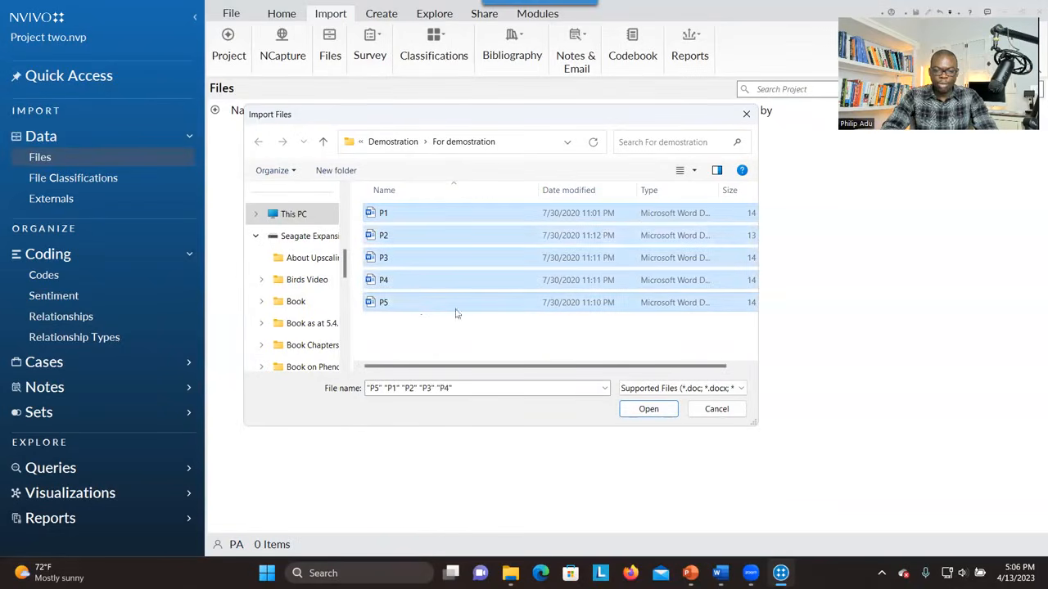
{"action": "left_click", "coordinate": [647, 409]}
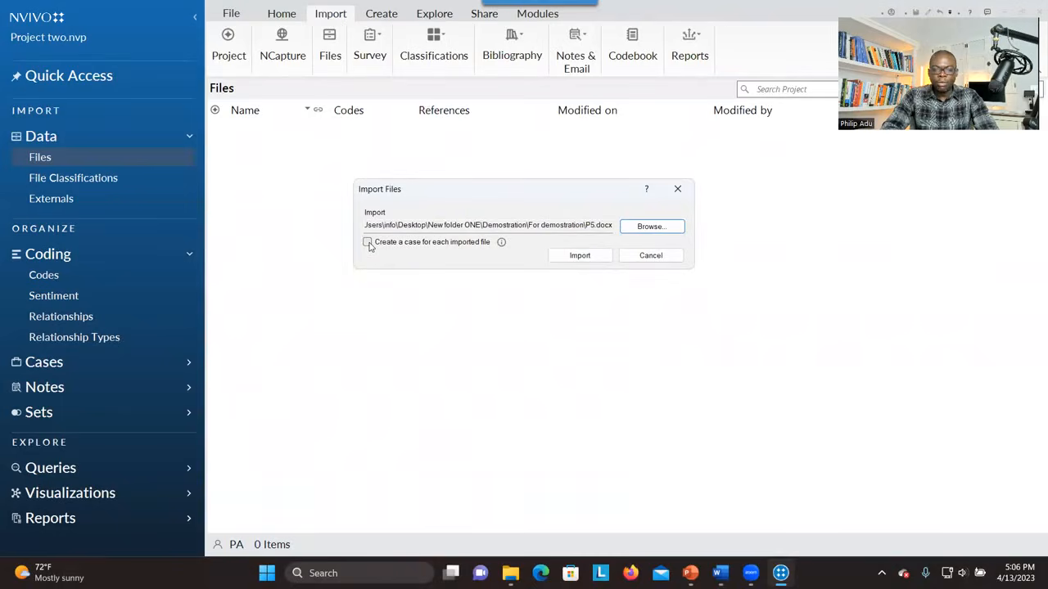
- Import the transcripts with a case created for each file, grouped in a new classification named "Participants"
{"action": "left_click", "coordinate": [368, 243]}
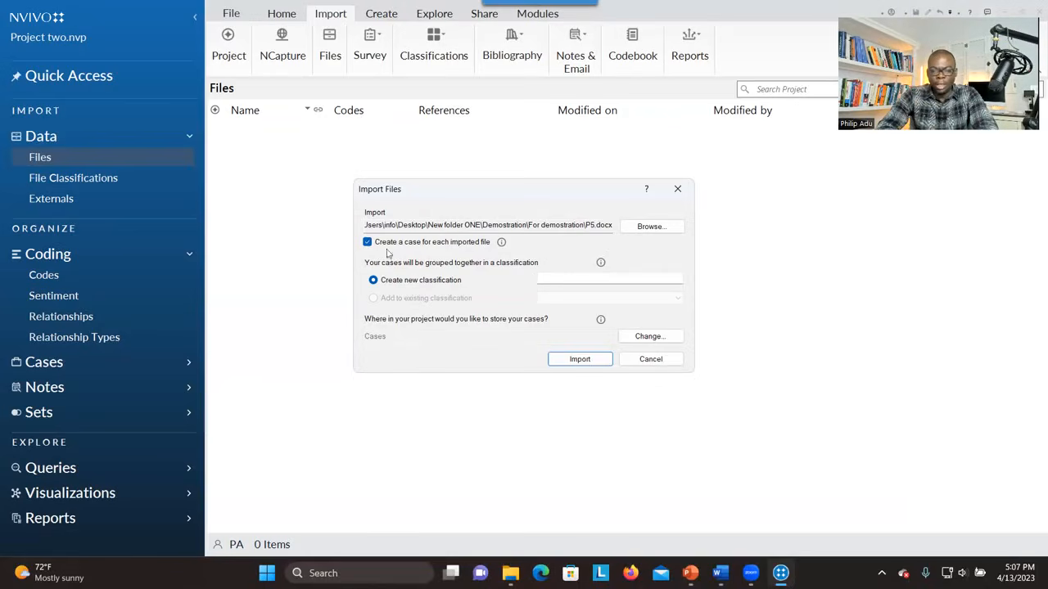
{"action": "left_click", "coordinate": [564, 279]}
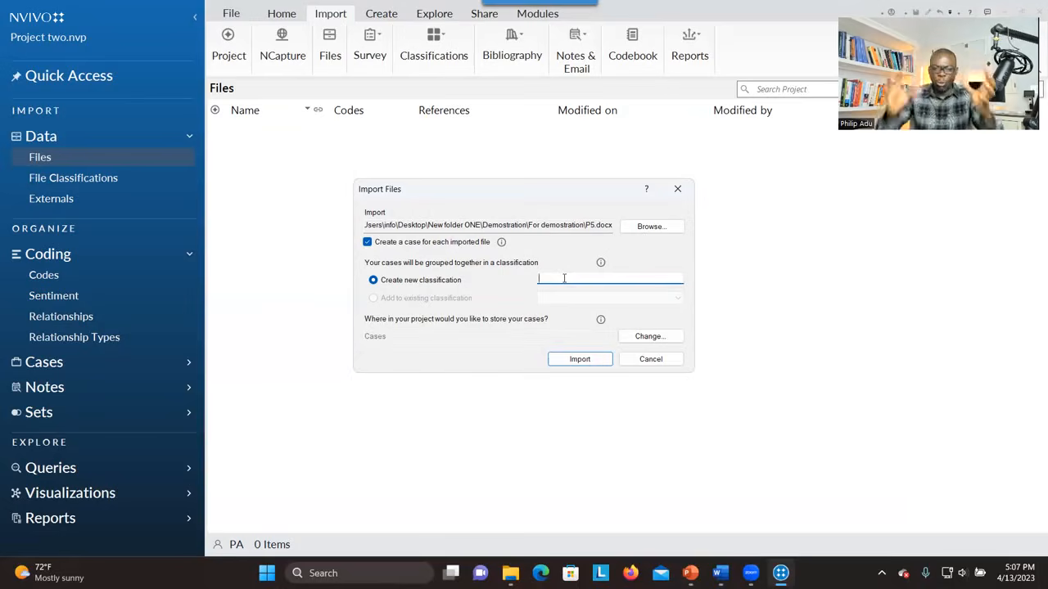
{"action": "type", "text": "Participants"}
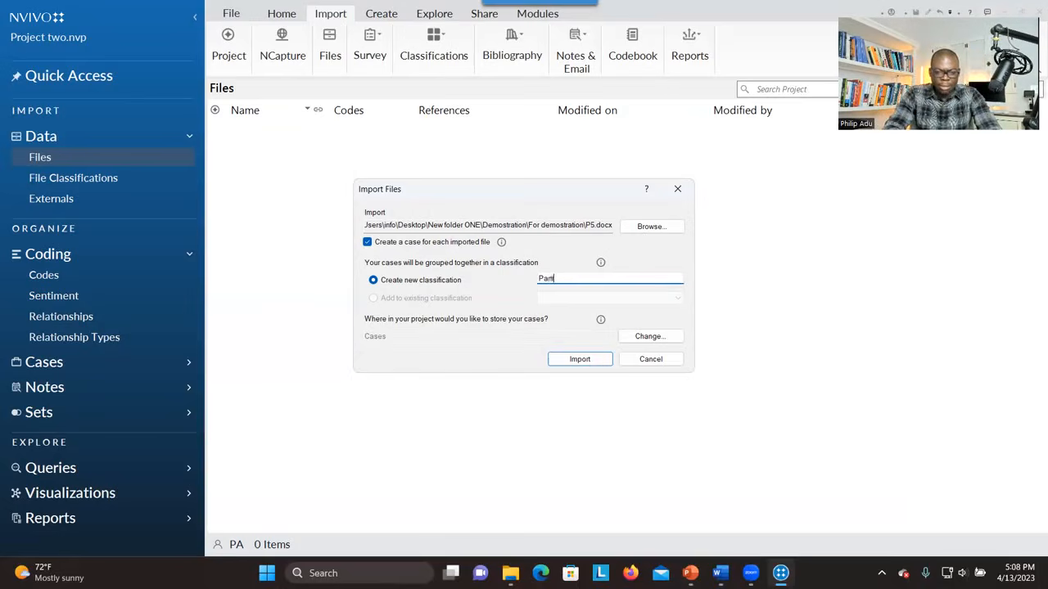
{"action": "left_click", "coordinate": [578, 361]}
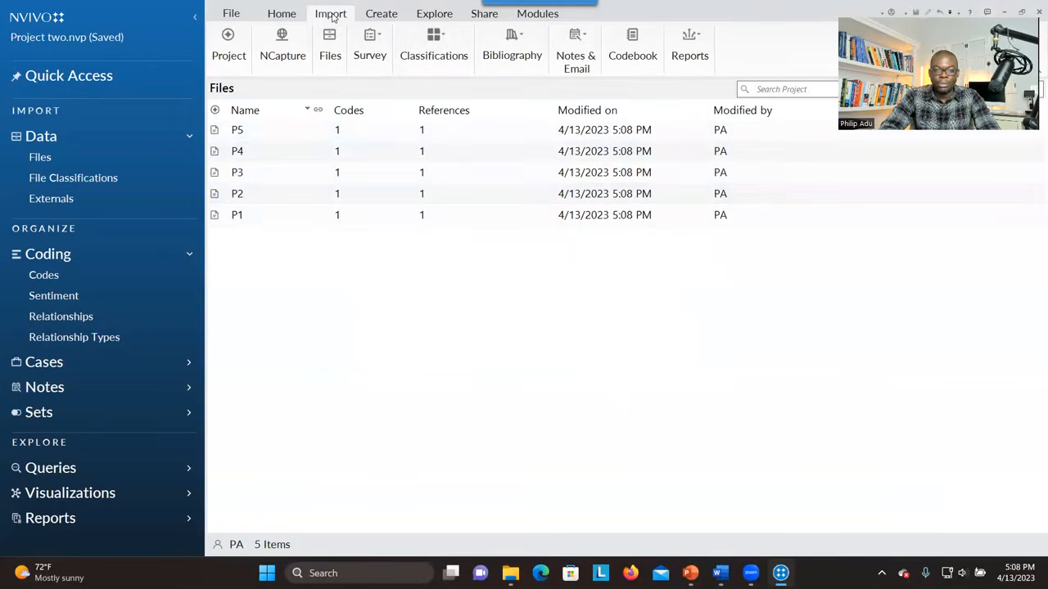
- Start a classification sheet import using the Participants demographics Excel file from the For demostration folder
{"action": "left_click", "coordinate": [443, 47]}
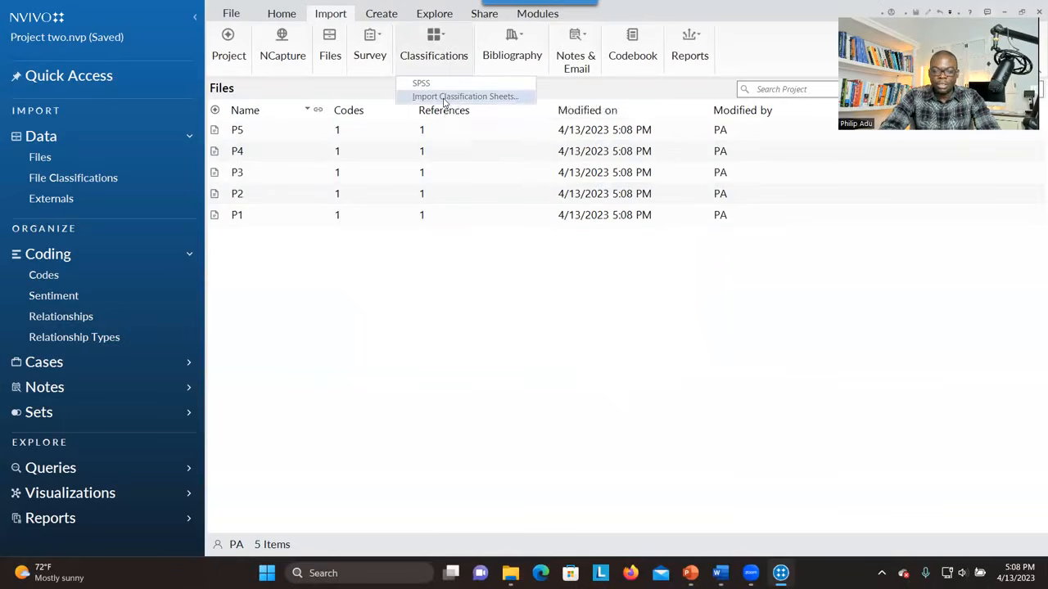
{"action": "left_click", "coordinate": [444, 98]}
{"action": "left_click", "coordinate": [645, 164]}
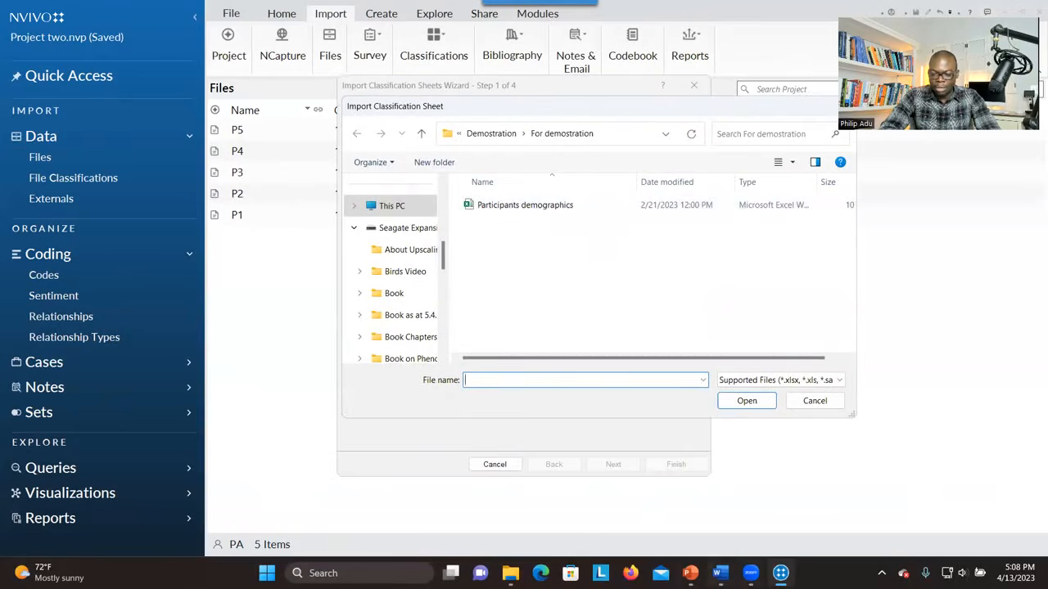
{"action": "left_click", "coordinate": [544, 206]}
{"action": "left_click", "coordinate": [744, 401]}
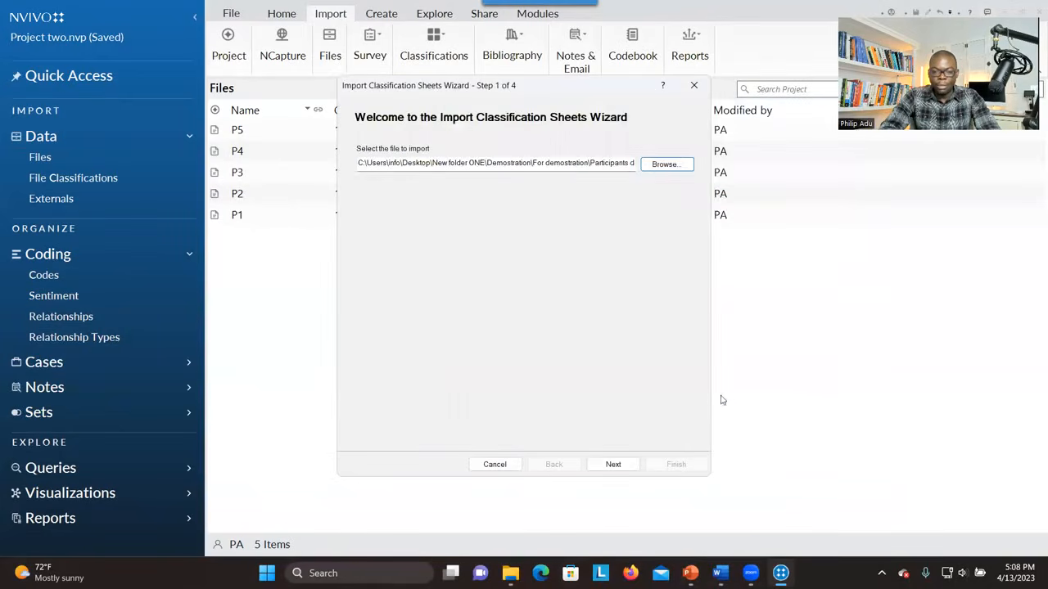
- Set the classification type for the imported sheet to Case Classification
{"action": "left_click", "coordinate": [612, 464]}
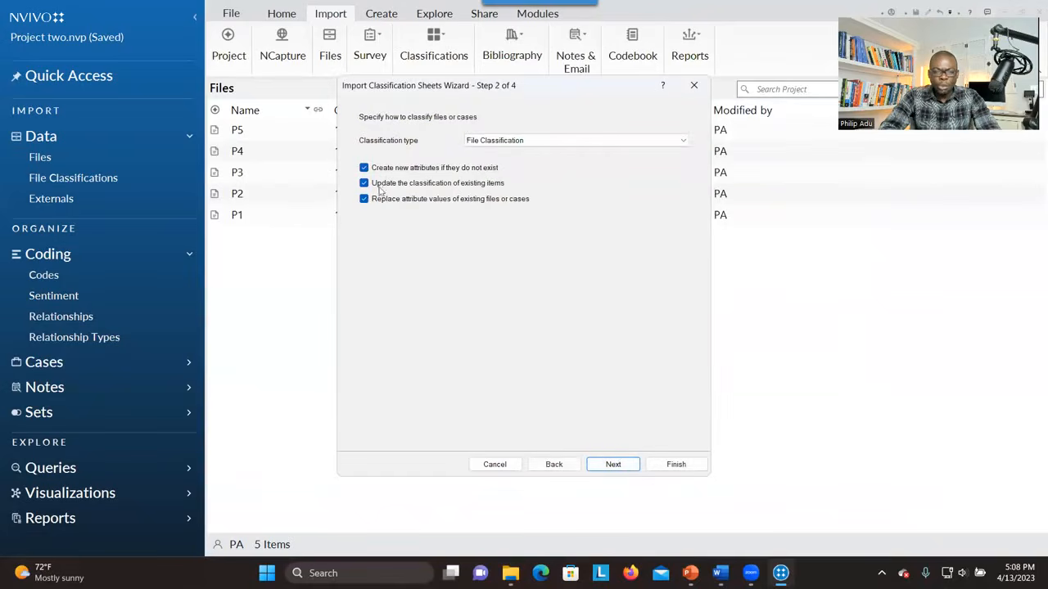
{"action": "left_click", "coordinate": [529, 142]}
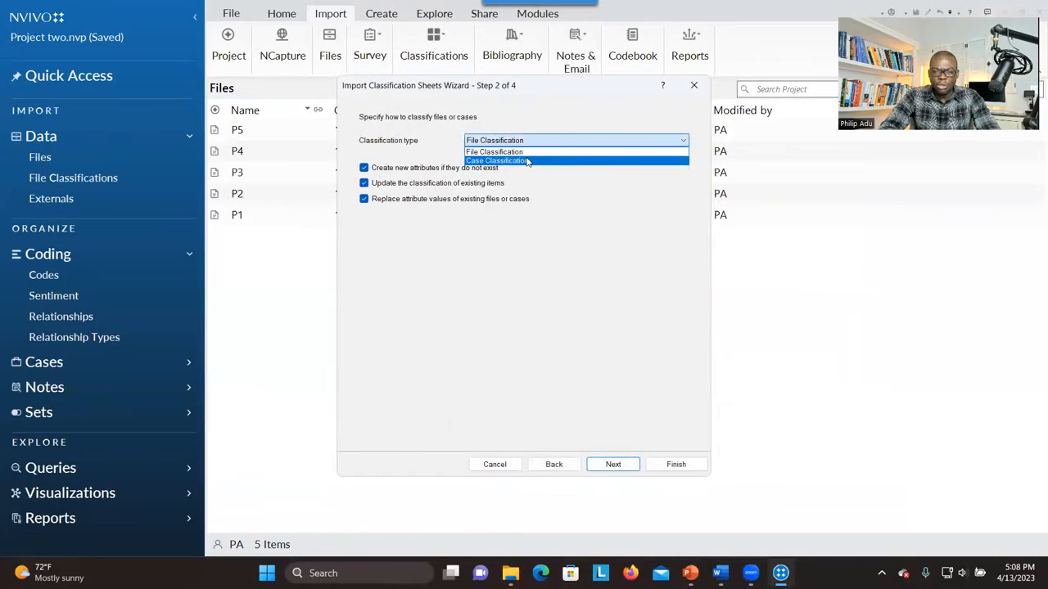
{"action": "left_click", "coordinate": [528, 161]}
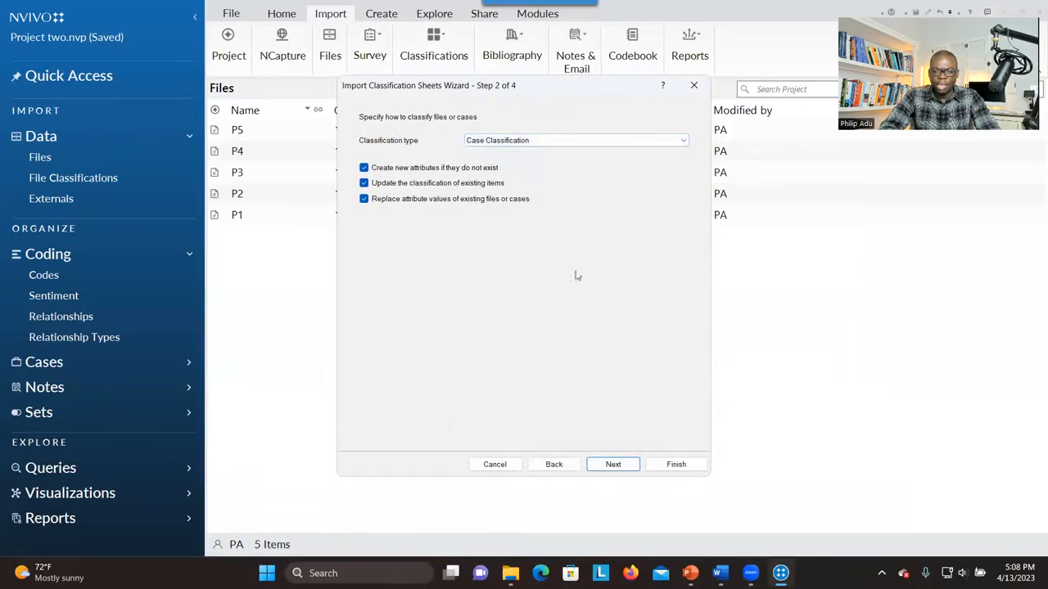
{"action": "left_click", "coordinate": [613, 464]}
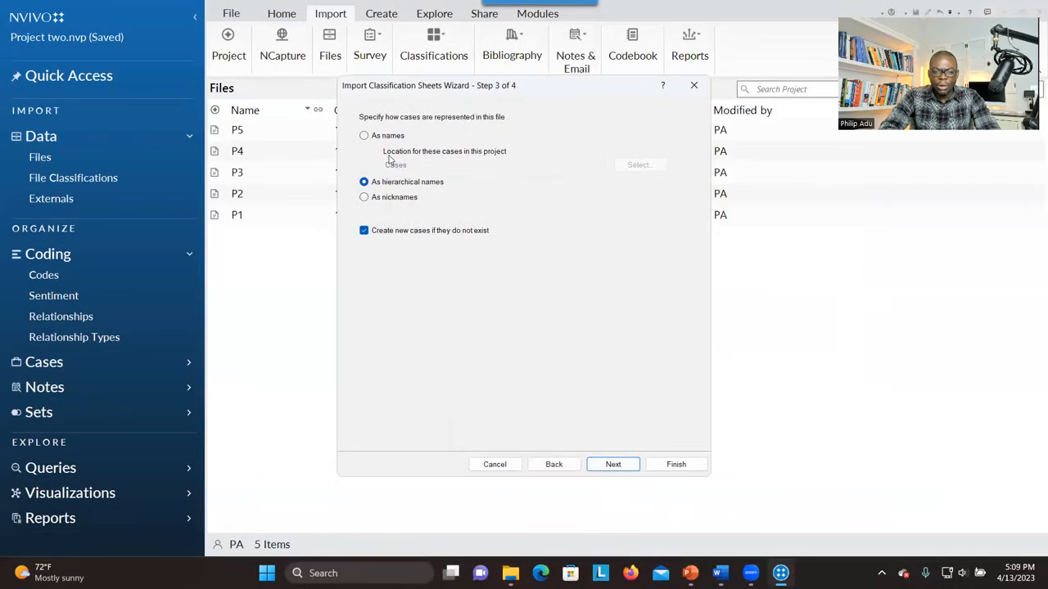
- Represent the cases as names located in the Cases folder and finish importing the classification sheet
{"action": "left_click", "coordinate": [365, 136]}
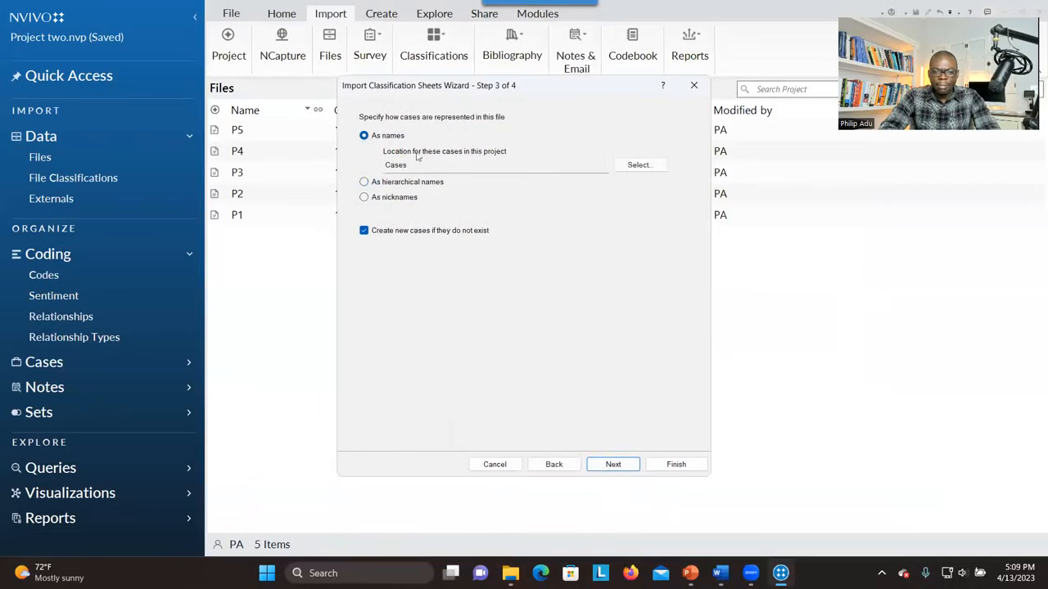
{"action": "left_click", "coordinate": [532, 172]}
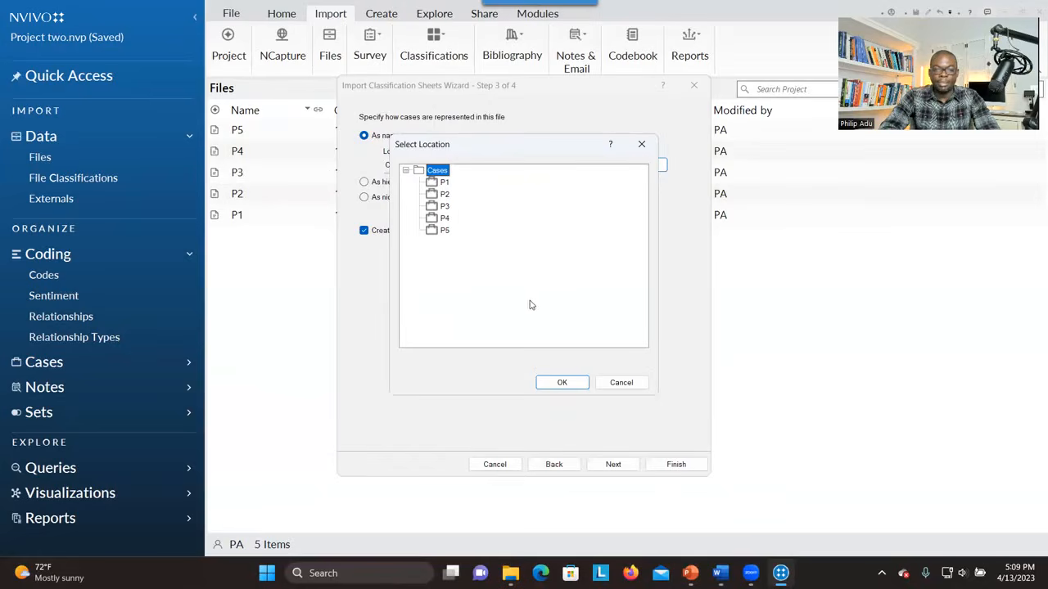
{"action": "left_click", "coordinate": [565, 383]}
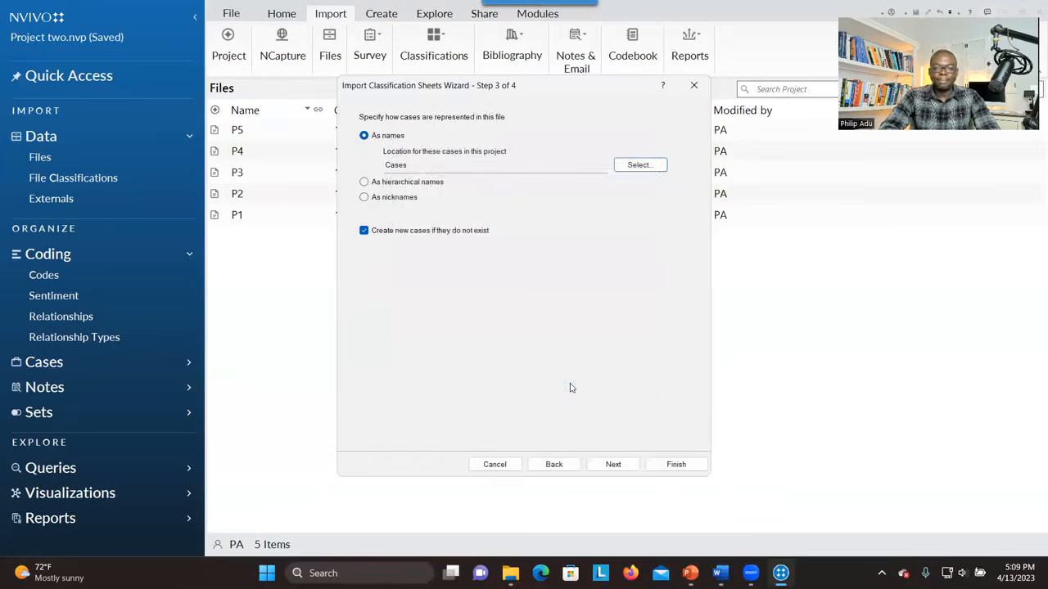
{"action": "left_click", "coordinate": [621, 467]}
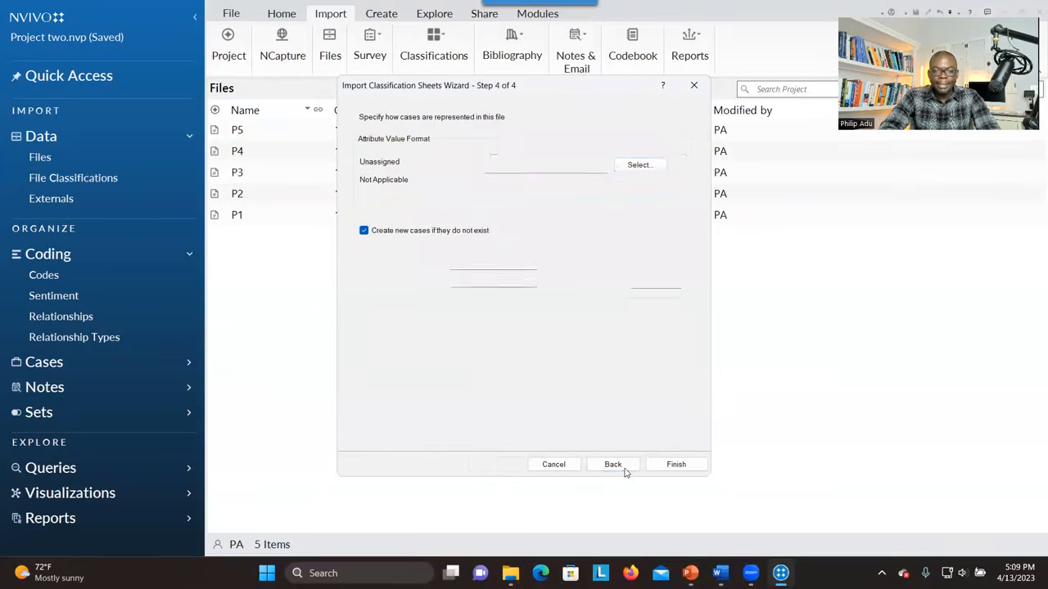
{"action": "left_click", "coordinate": [670, 466]}
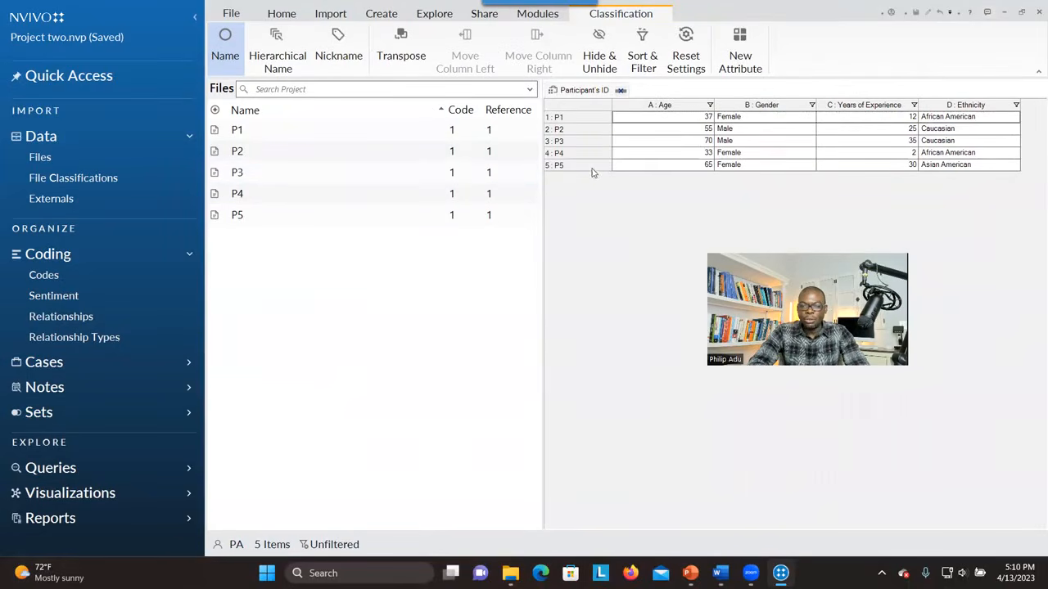
- Create a new project map named "Test"
{"action": "left_click", "coordinate": [440, 15]}
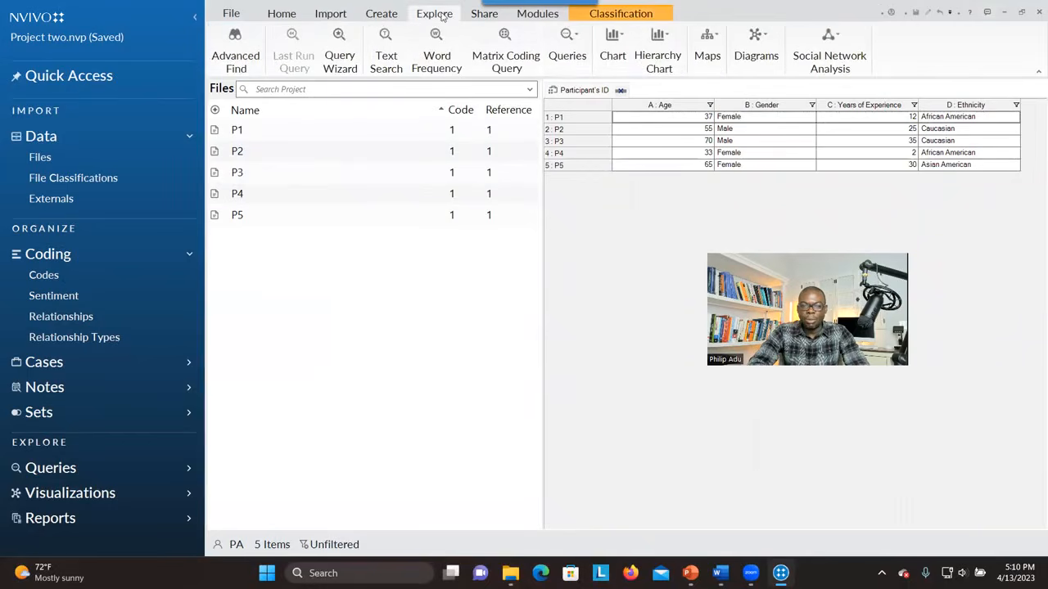
{"action": "left_click", "coordinate": [715, 47]}
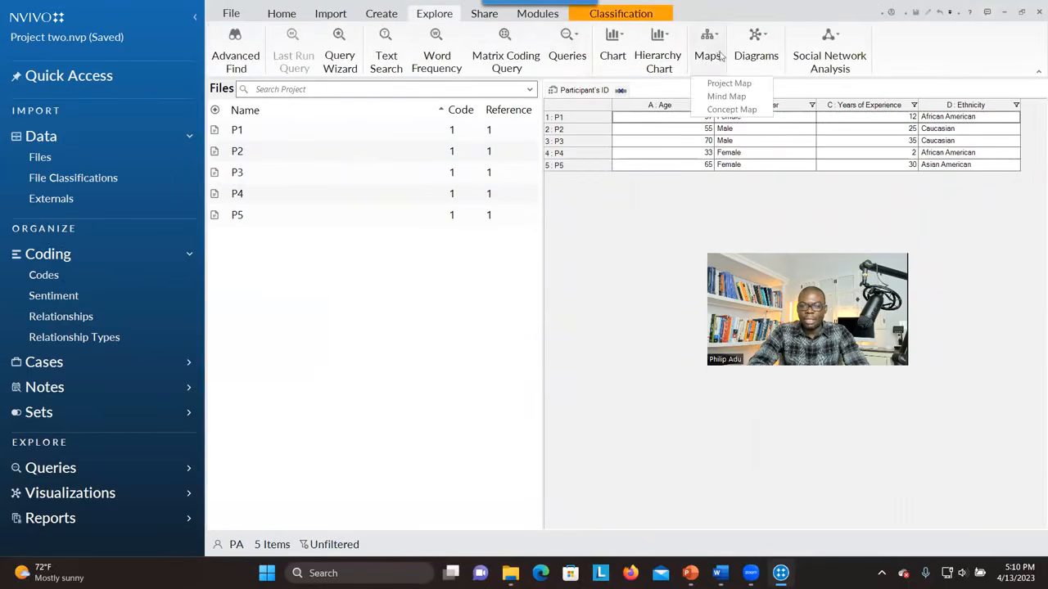
{"action": "left_click", "coordinate": [728, 83]}
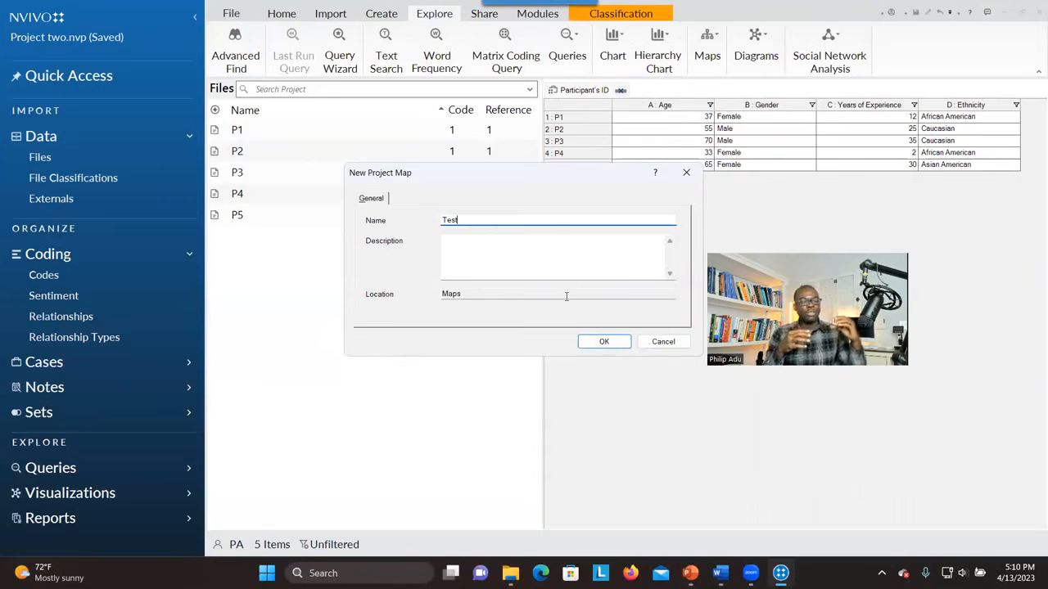
{"action": "left_click", "coordinate": [603, 344]}
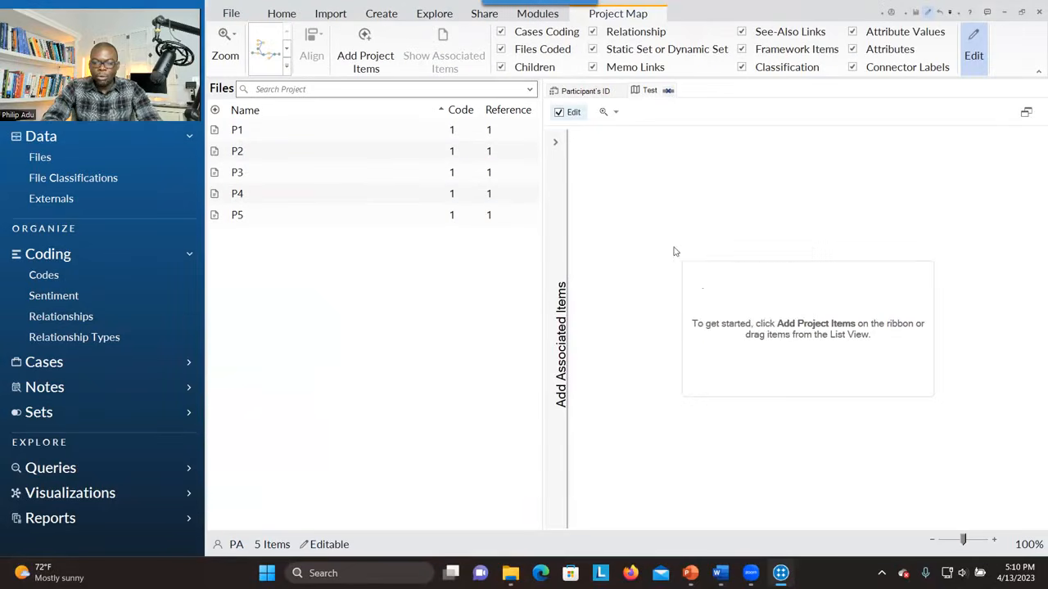
- Add the file P1 to the Test map as a project item
{"action": "right_click", "coordinate": [675, 252]}
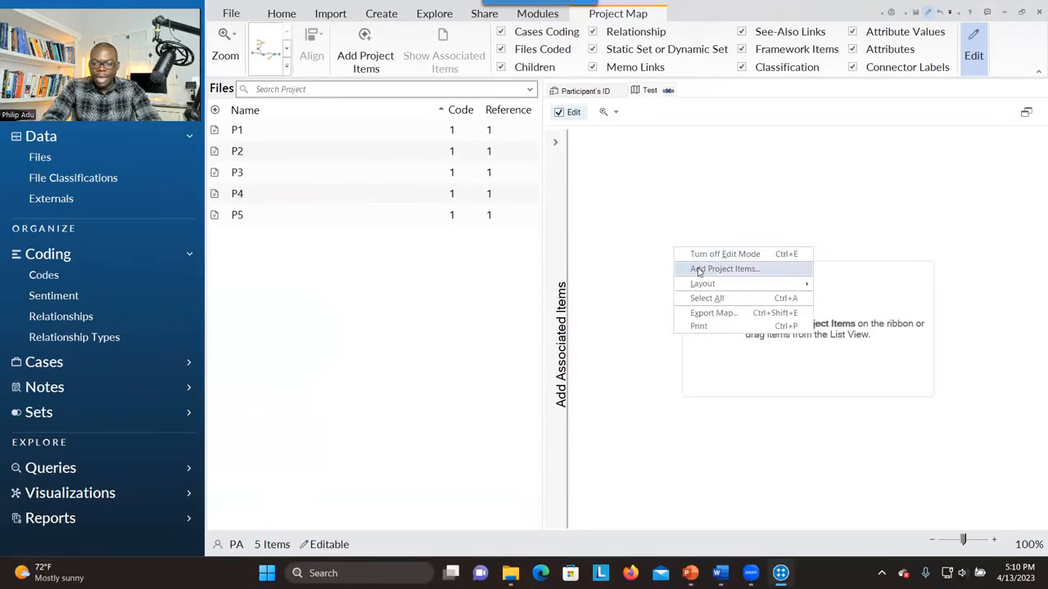
{"action": "left_click", "coordinate": [700, 269]}
{"action": "left_click", "coordinate": [454, 226]}
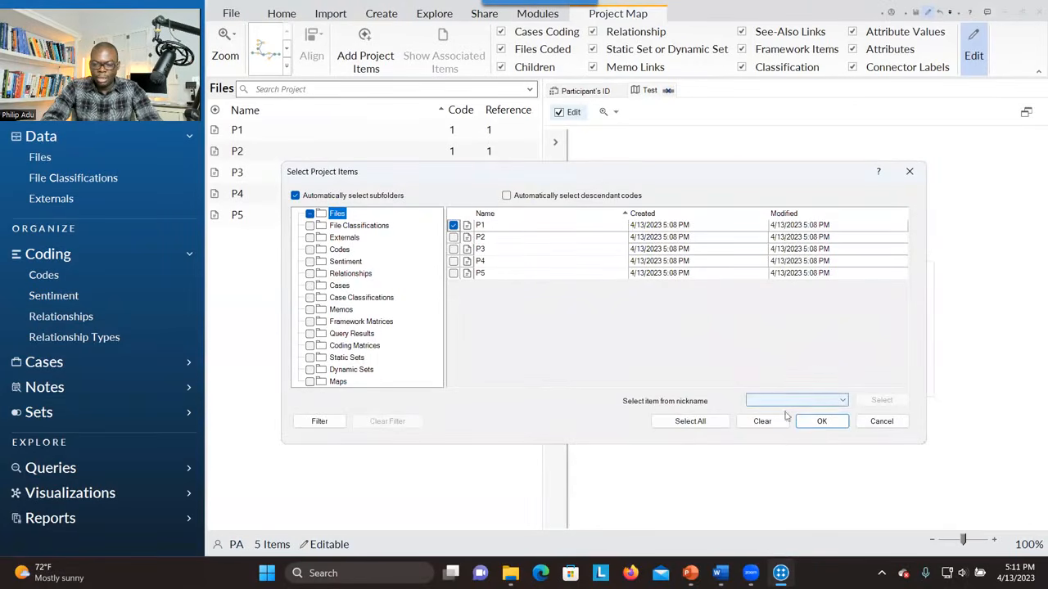
{"action": "left_click", "coordinate": [821, 420]}
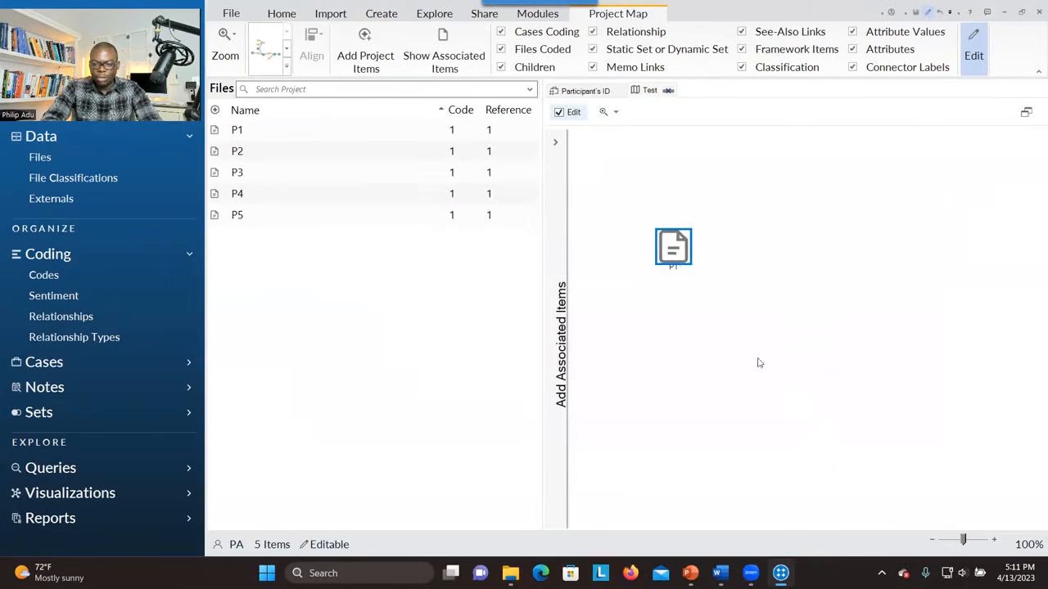
- Add the case P1 from the file's associated items to the map and position the case above the file
{"action": "right_click", "coordinate": [677, 255]}
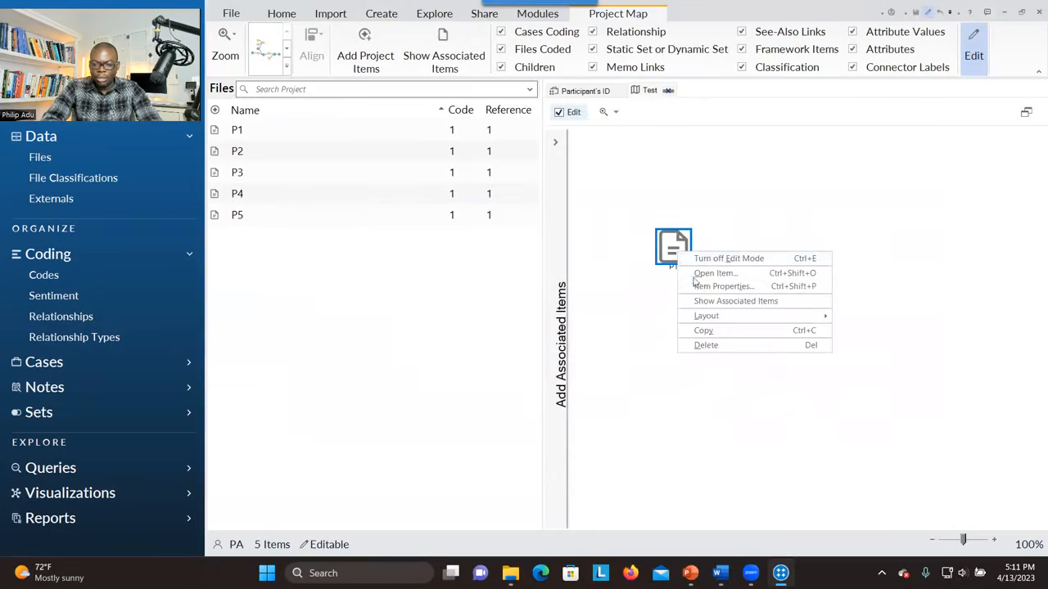
{"action": "left_click", "coordinate": [704, 300]}
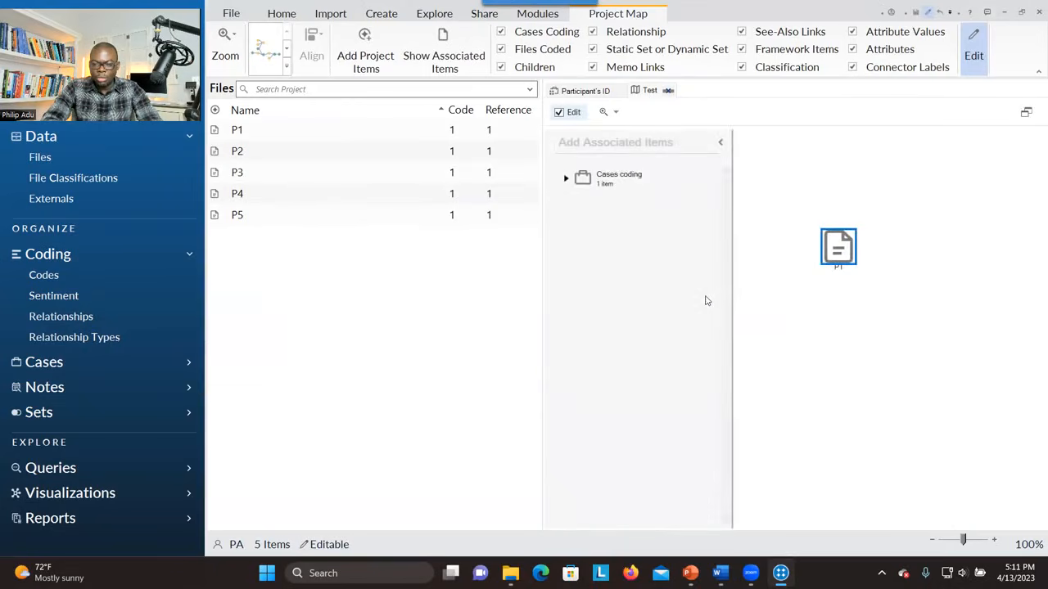
{"action": "left_click", "coordinate": [564, 179]}
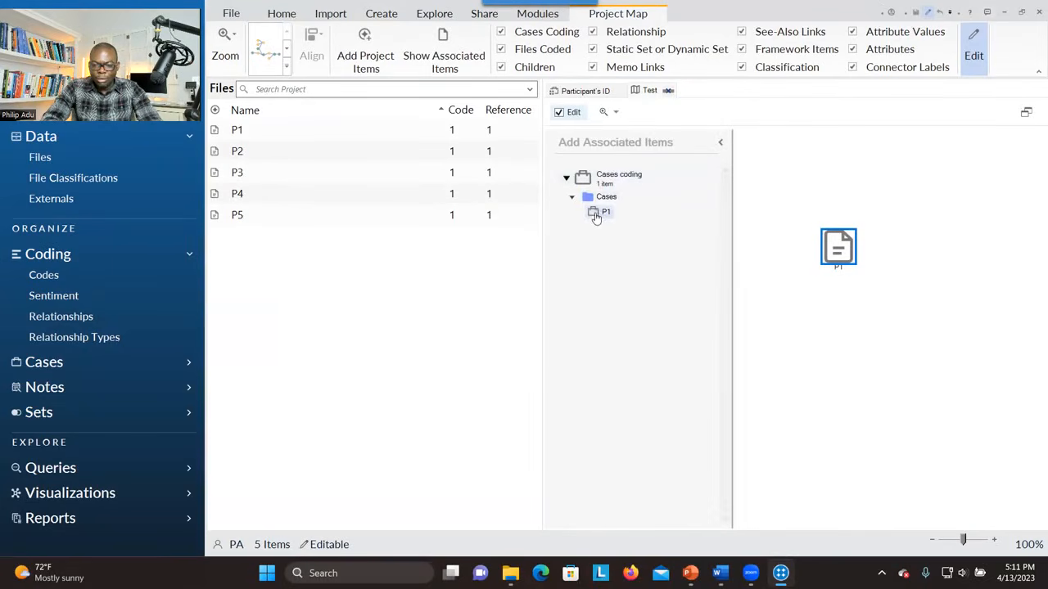
{"action": "double_click", "coordinate": [594, 216]}
{"action": "left_click_drag", "start_coordinate": [842, 250], "coordinate": [807, 310]}
{"action": "left_click_drag", "start_coordinate": [912, 350], "coordinate": [882, 197]}
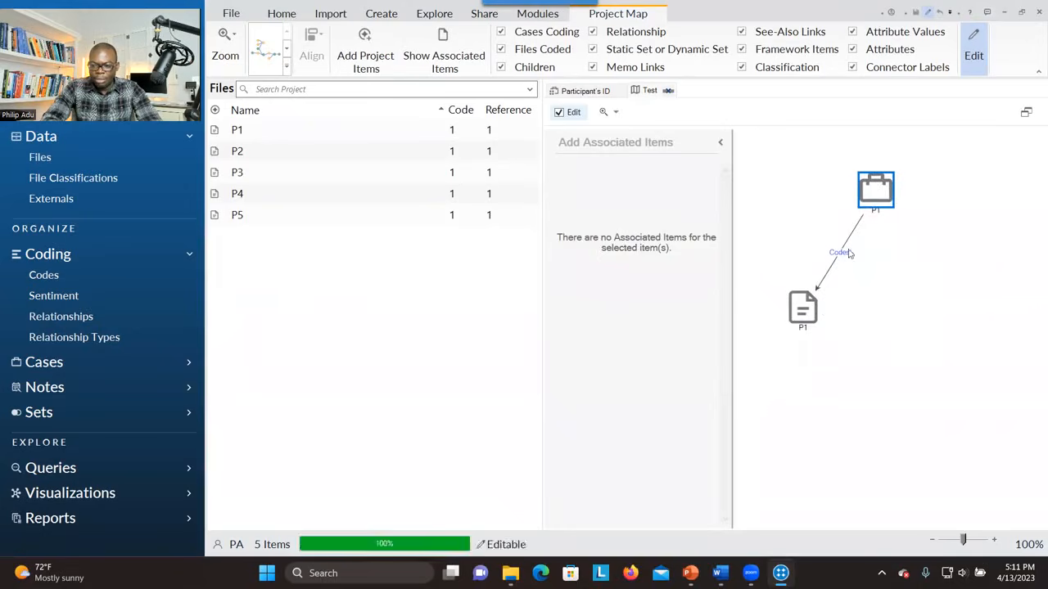
{"action": "left_click_drag", "start_coordinate": [809, 319], "coordinate": [792, 293]}
- Show the associated items of case P1 and add its Age attribute value of 37 to the map
{"action": "left_click", "coordinate": [873, 194]}
{"action": "right_click", "coordinate": [873, 194]}
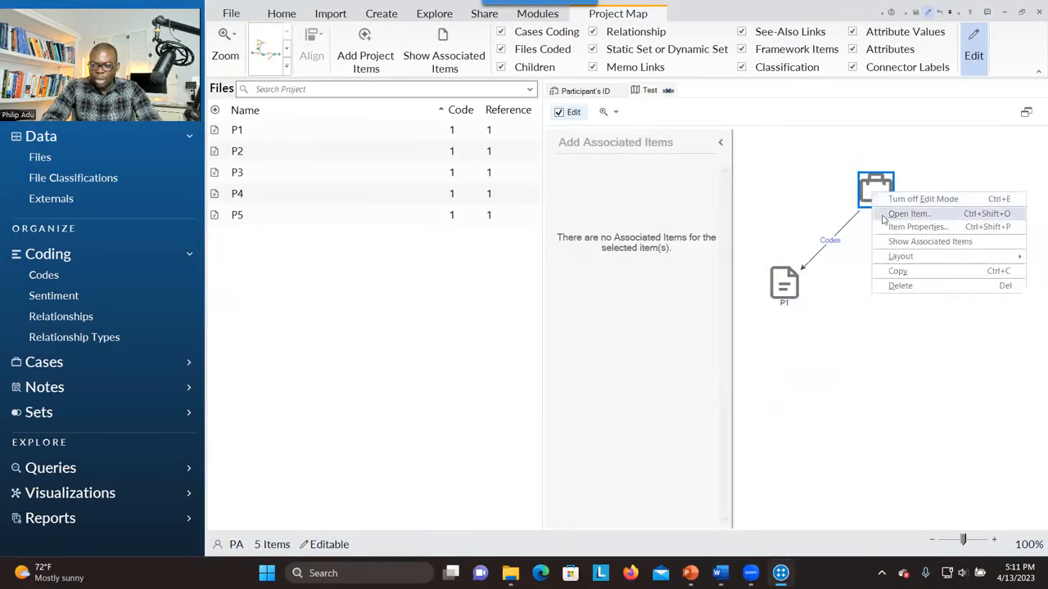
{"action": "left_click", "coordinate": [889, 242]}
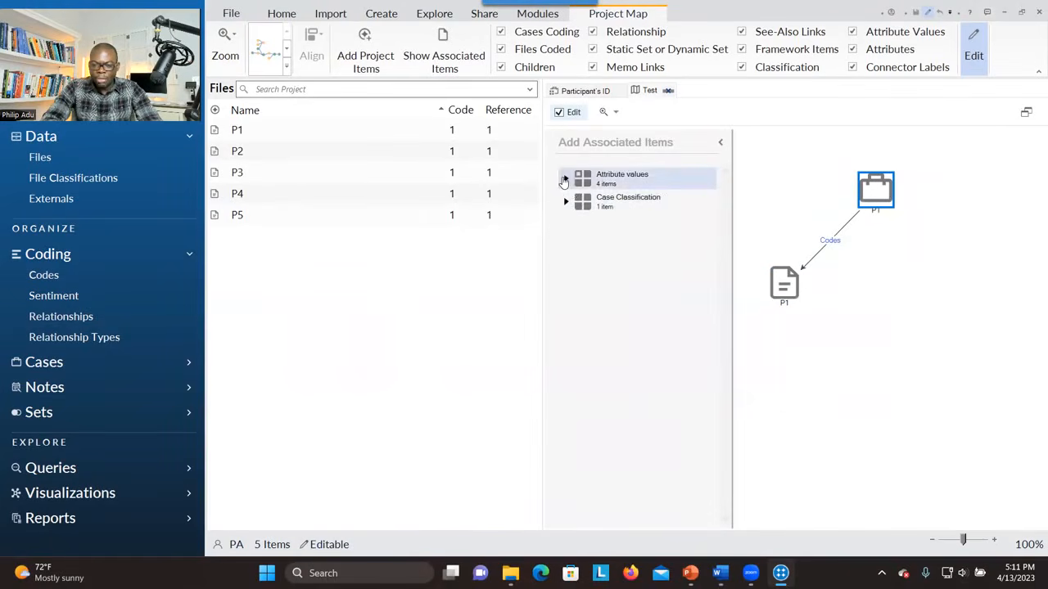
{"action": "left_click", "coordinate": [563, 181]}
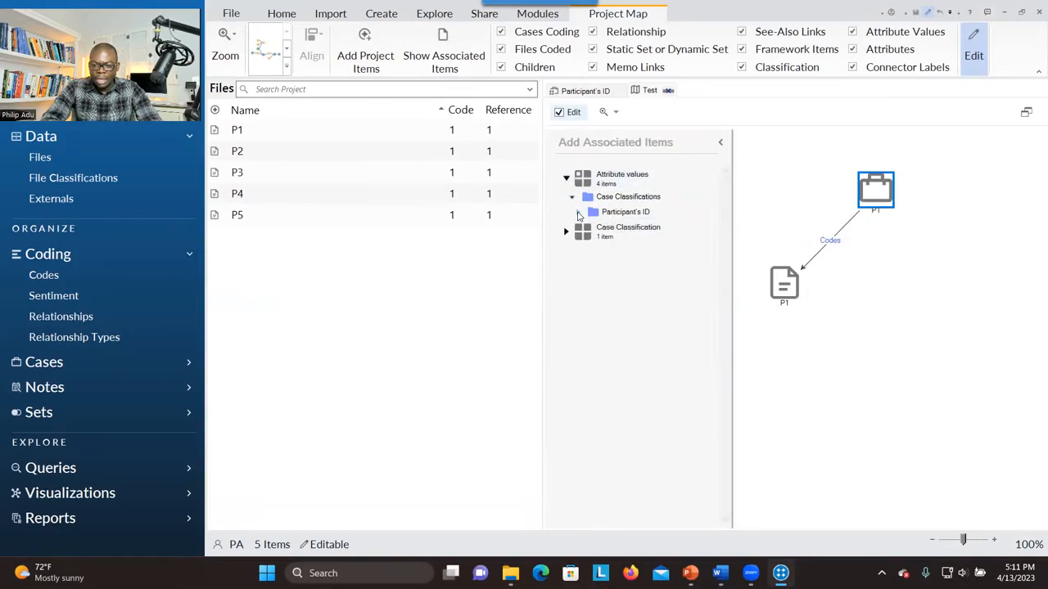
{"action": "left_click", "coordinate": [578, 213]}
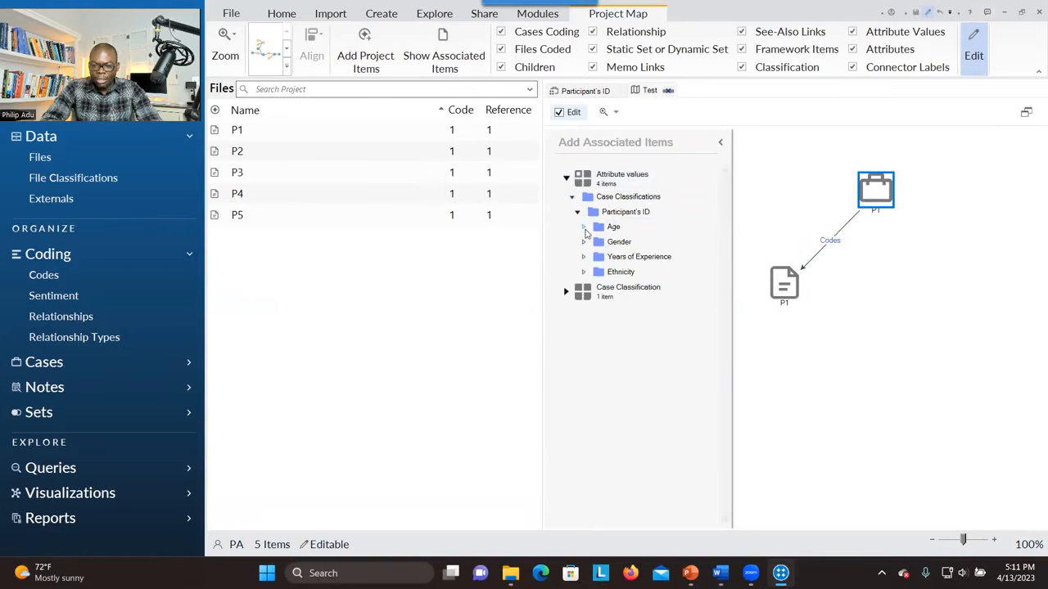
{"action": "left_click", "coordinate": [584, 228]}
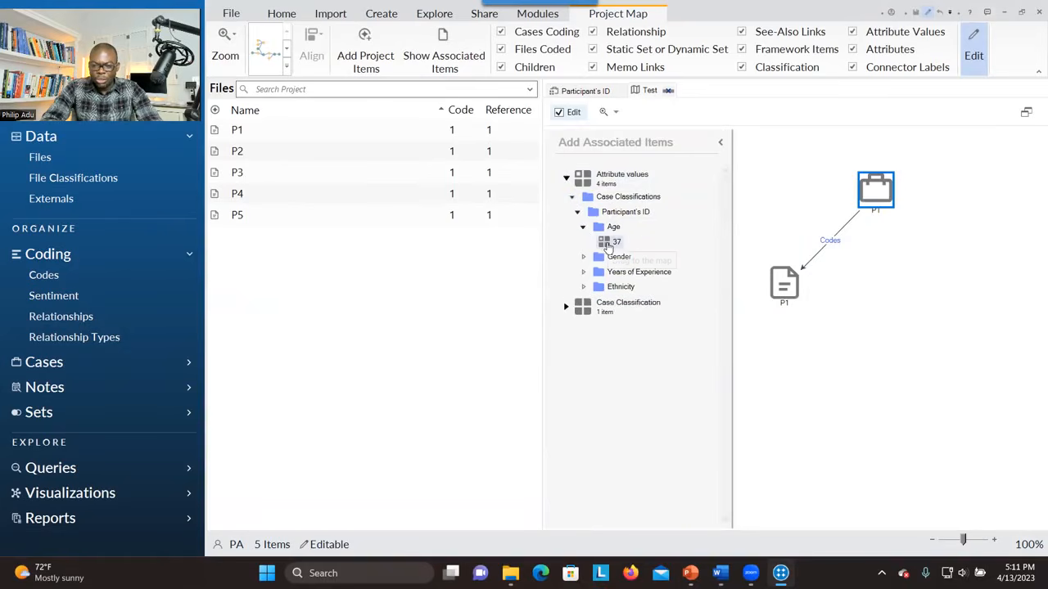
{"action": "left_click_drag", "start_coordinate": [607, 244], "coordinate": [856, 302]}
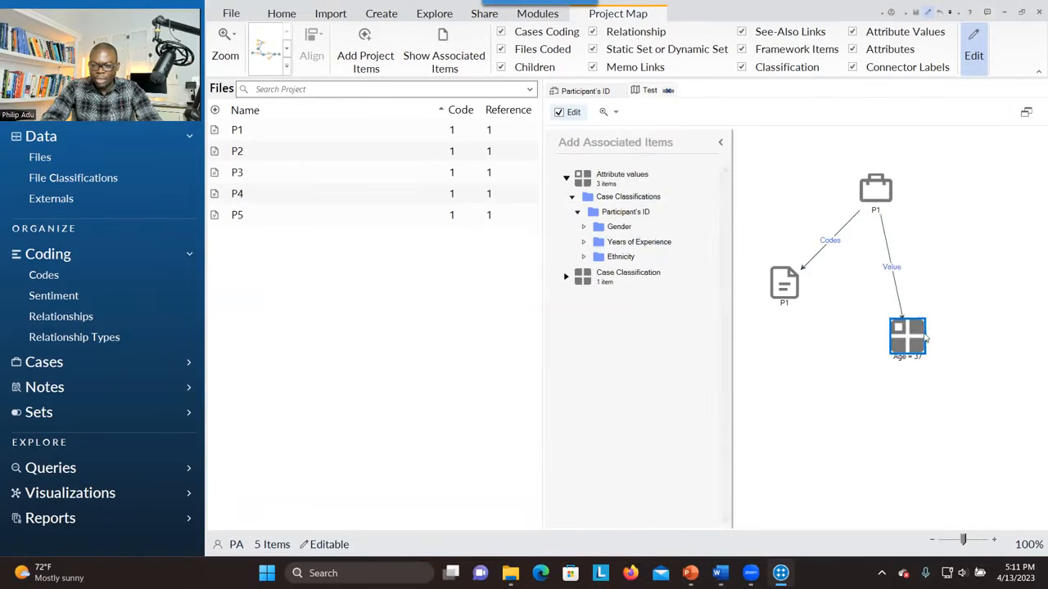
- Add case P1's Gender (Female), Years of Experience (12) and Ethnicity (African American) attribute values to the map
{"action": "left_click", "coordinate": [585, 227]}
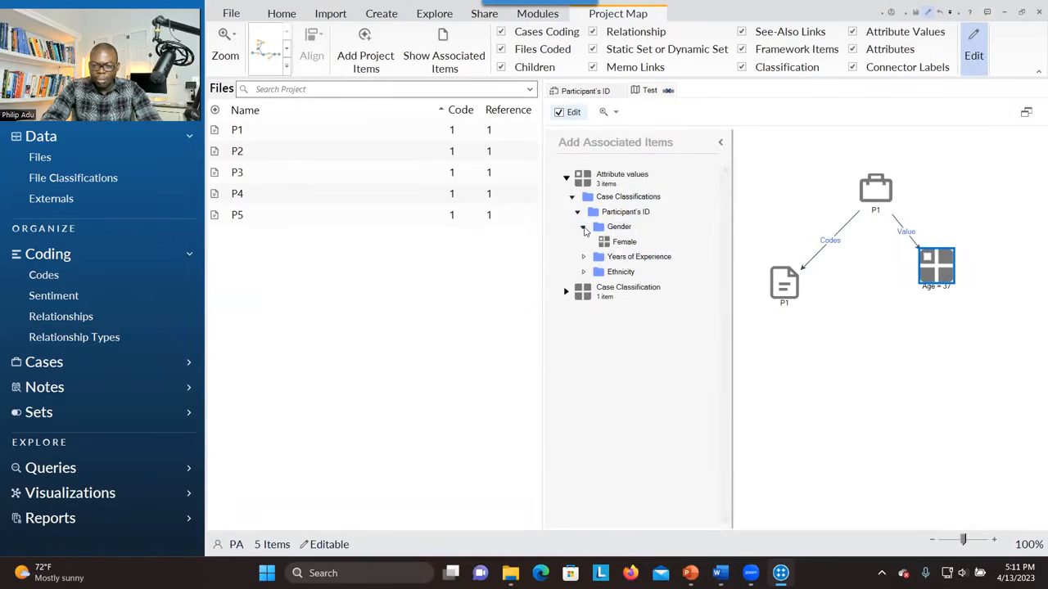
{"action": "left_click", "coordinate": [622, 243]}
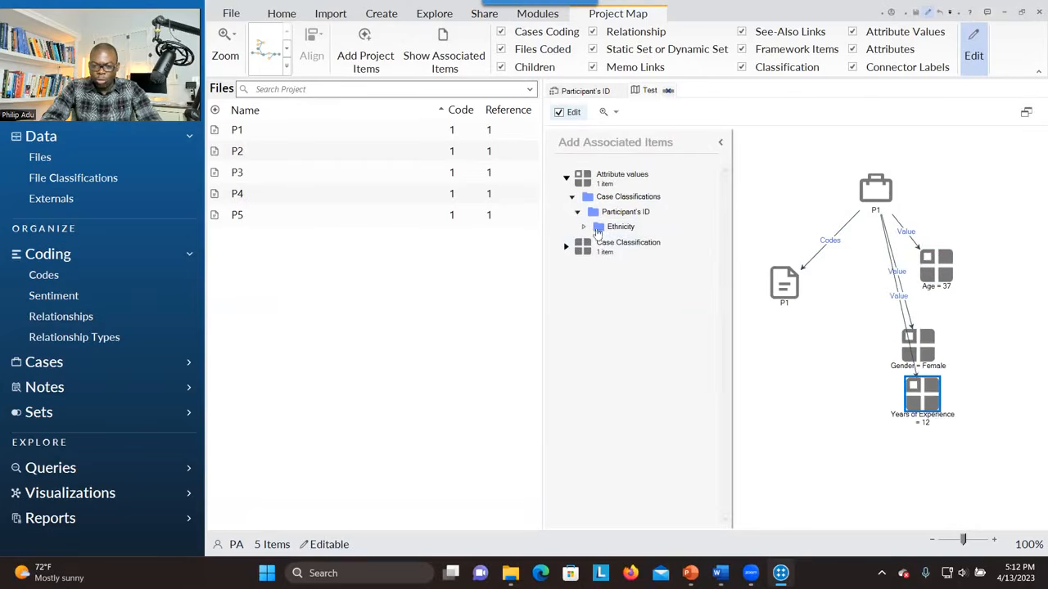
{"action": "left_click", "coordinate": [584, 228]}
{"action": "left_click", "coordinate": [629, 242]}
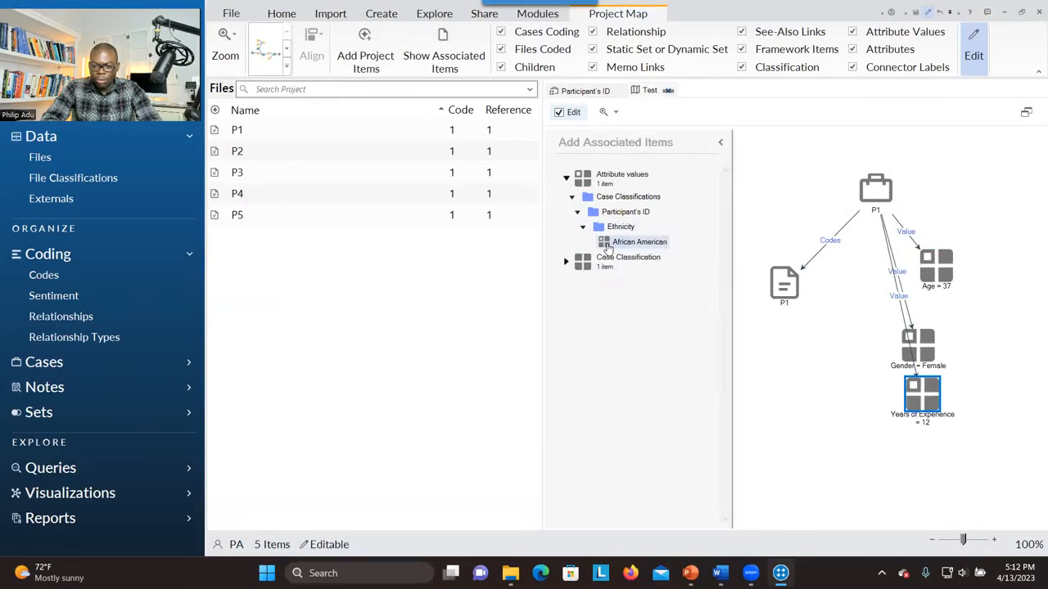
- Rearrange the map so the P1 file and the attribute values spread out beneath the P1 case
{"action": "left_click_drag", "start_coordinate": [870, 186], "coordinate": [843, 172]}
{"action": "left_click_drag", "start_coordinate": [785, 283], "coordinate": [823, 323]}
{"action": "mouse_move", "coordinate": [846, 170]}
{"action": "left_mouse_down"}
{"action": "mouse_move", "coordinate": [836, 243]}
{"action": "mouse_move", "coordinate": [837, 188]}
{"action": "left_mouse_up"}
{"action": "mouse_move", "coordinate": [821, 320]}
{"action": "left_mouse_down"}
{"action": "mouse_move", "coordinate": [775, 313]}
{"action": "mouse_move", "coordinate": [755, 278]}
{"action": "mouse_move", "coordinate": [778, 317]}
{"action": "mouse_move", "coordinate": [843, 334]}
{"action": "mouse_move", "coordinate": [824, 331]}
{"action": "left_mouse_up"}
{"action": "left_click", "coordinate": [941, 260]}
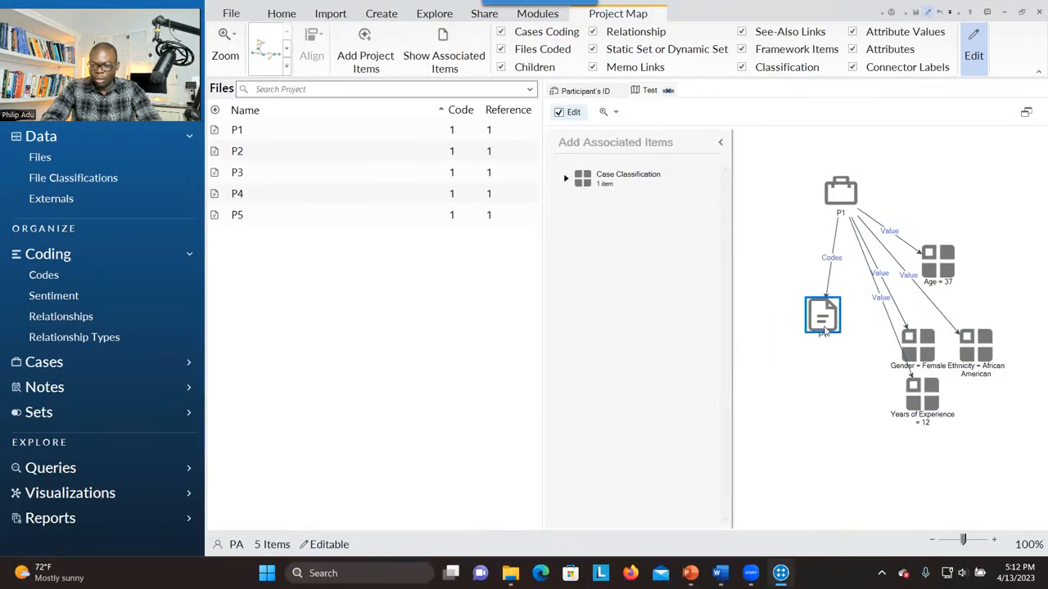
{"action": "left_click_drag", "start_coordinate": [917, 347], "coordinate": [842, 369]}
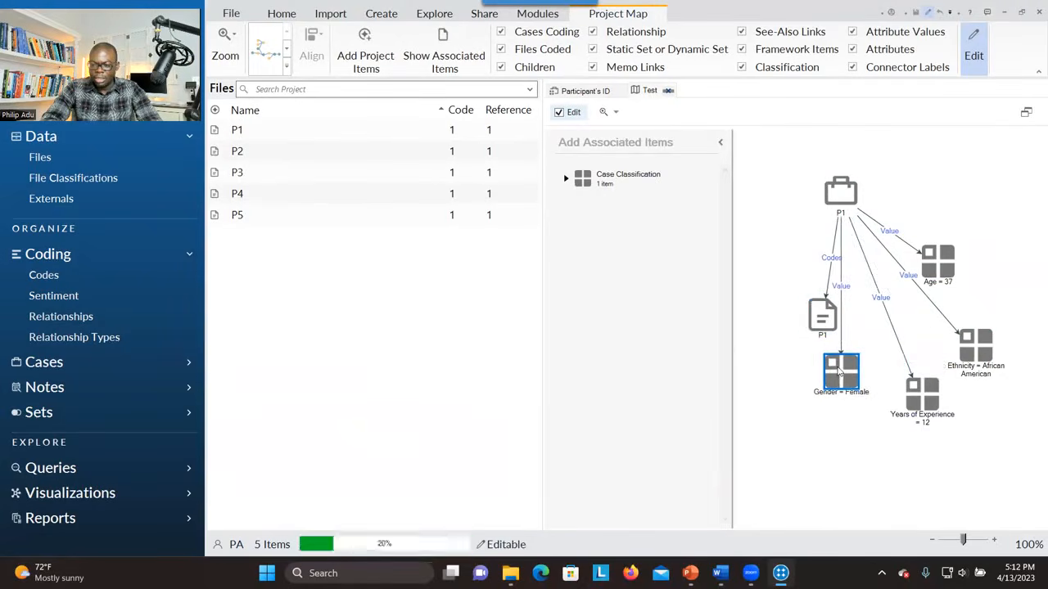
{"action": "left_click_drag", "start_coordinate": [822, 320], "coordinate": [791, 310]}
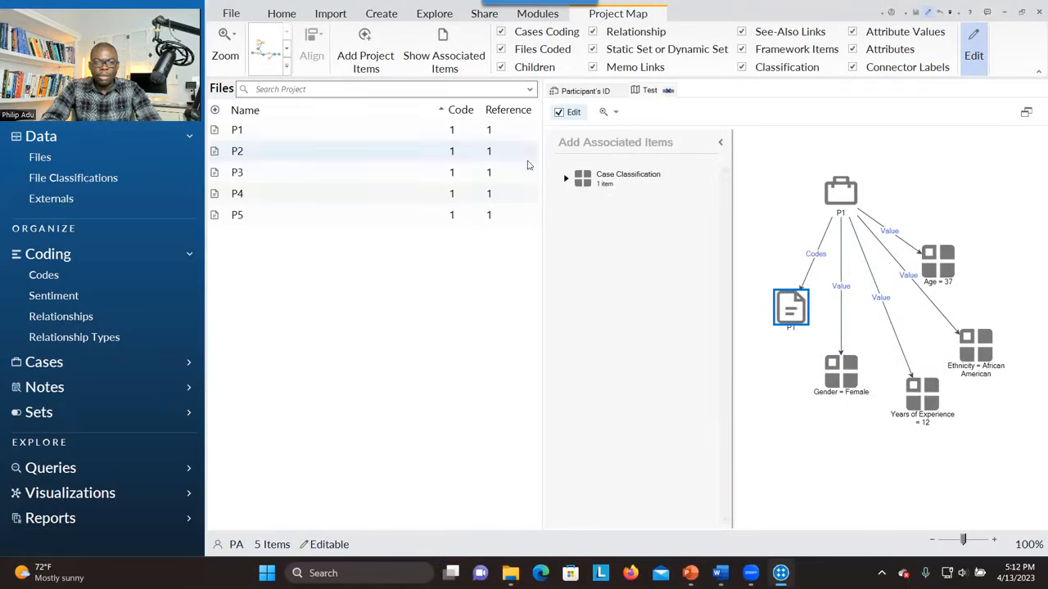
- Apply the Hierarchical layout to the map and move the P1 case higher above its linked items
{"action": "left_click", "coordinate": [286, 66]}
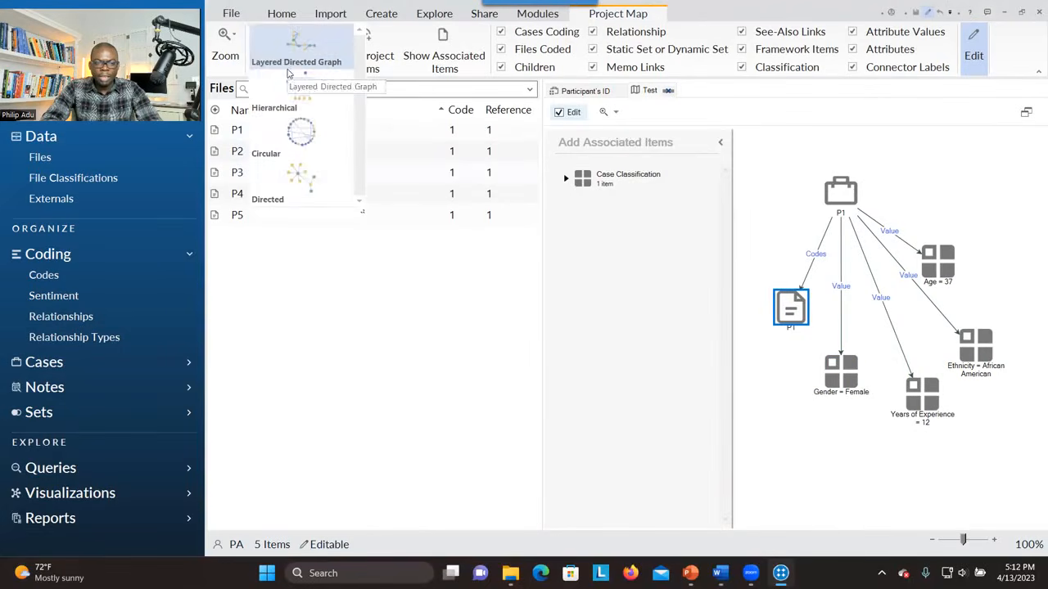
{"action": "left_click", "coordinate": [287, 106]}
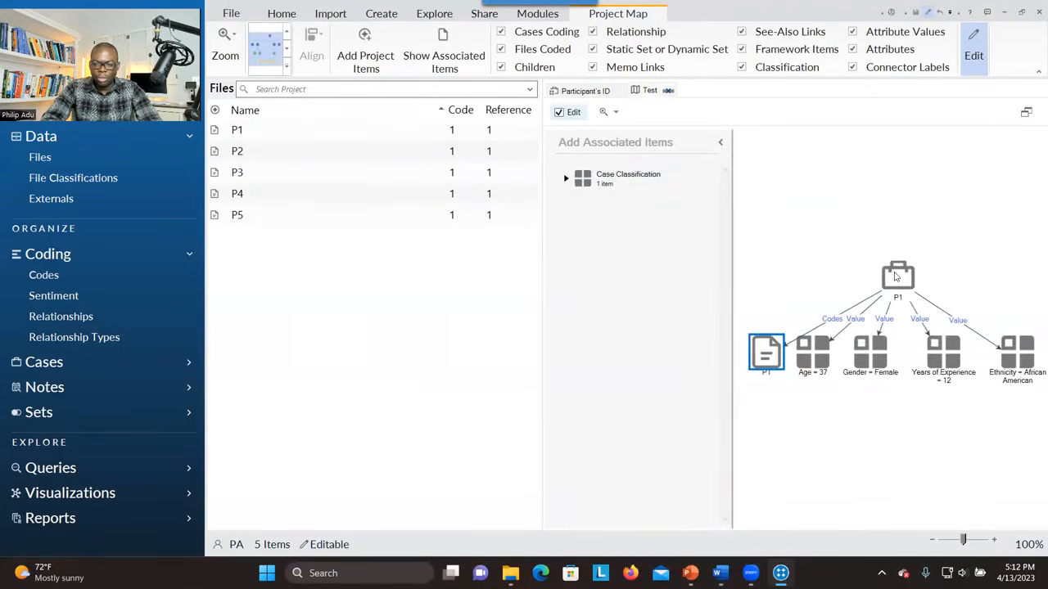
{"action": "left_click_drag", "start_coordinate": [896, 276], "coordinate": [885, 225]}
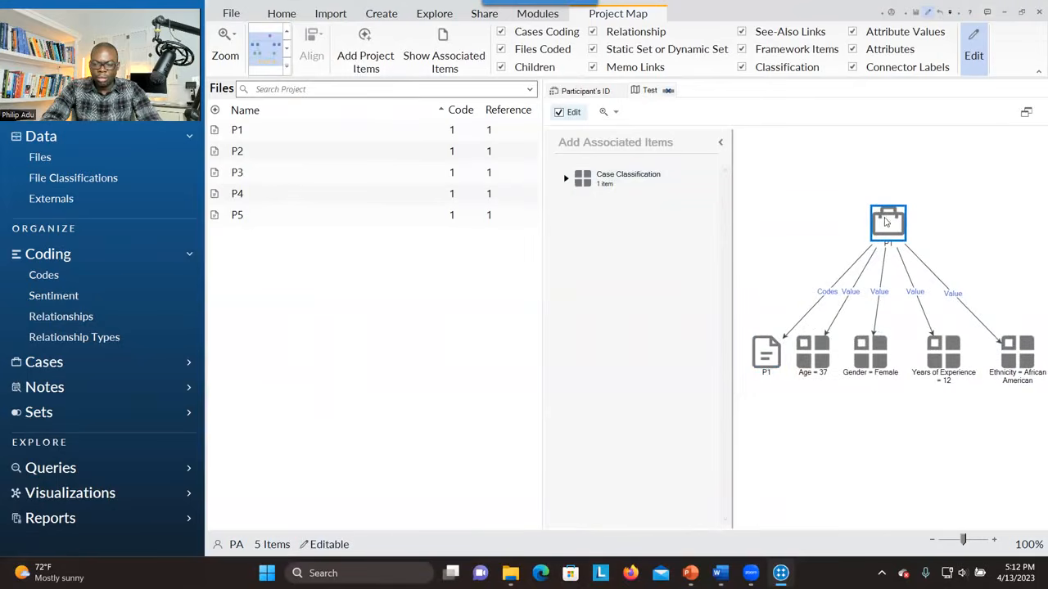
- Apply the Layered Directed Graph layout to the map
{"action": "left_click", "coordinate": [287, 72]}
{"action": "left_click", "coordinate": [301, 65]}
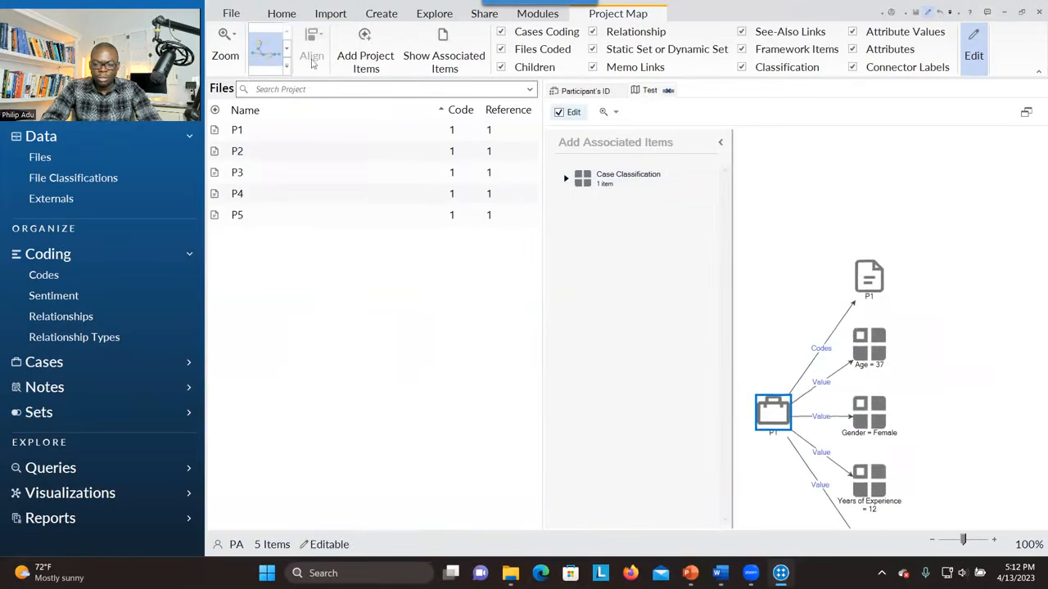
{"action": "right_click", "coordinate": [803, 255]}
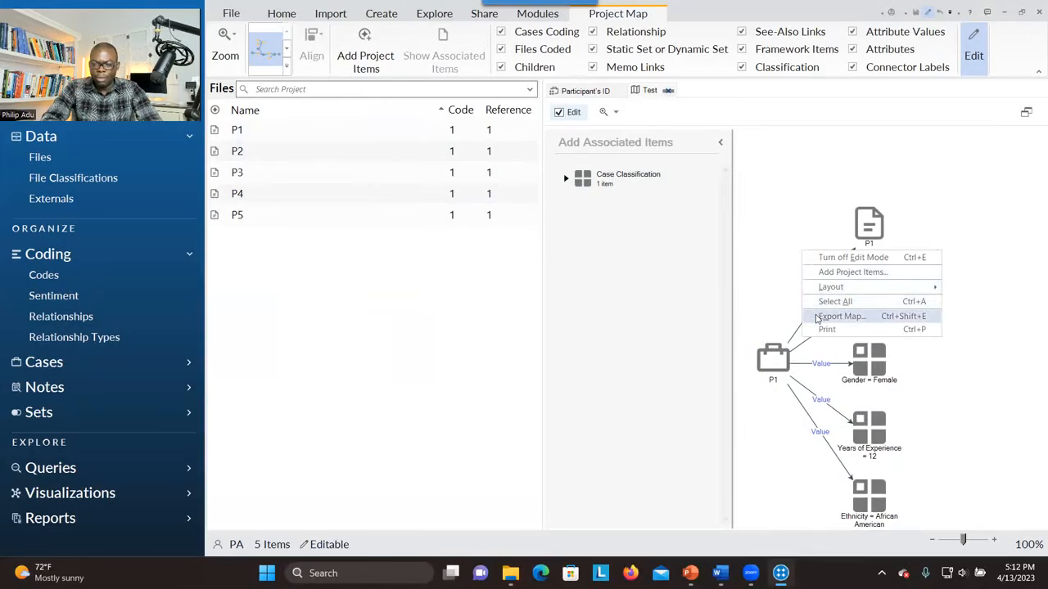
{"action": "left_click", "coordinate": [785, 259]}
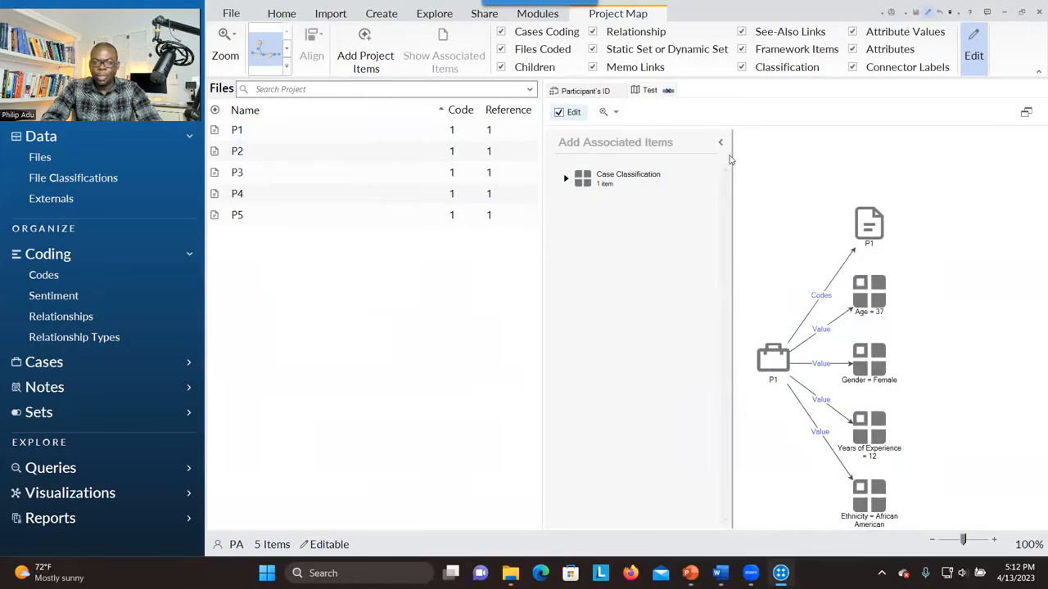
- Close the Test map and the Participant's ID classification sheet
{"action": "left_click", "coordinate": [668, 91]}
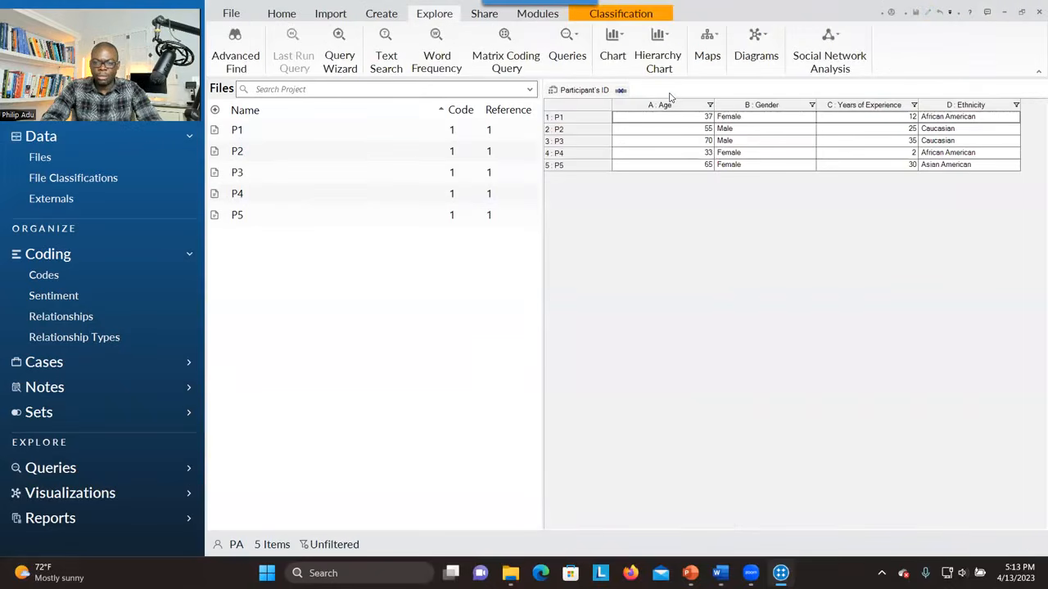
{"action": "left_click", "coordinate": [621, 90]}
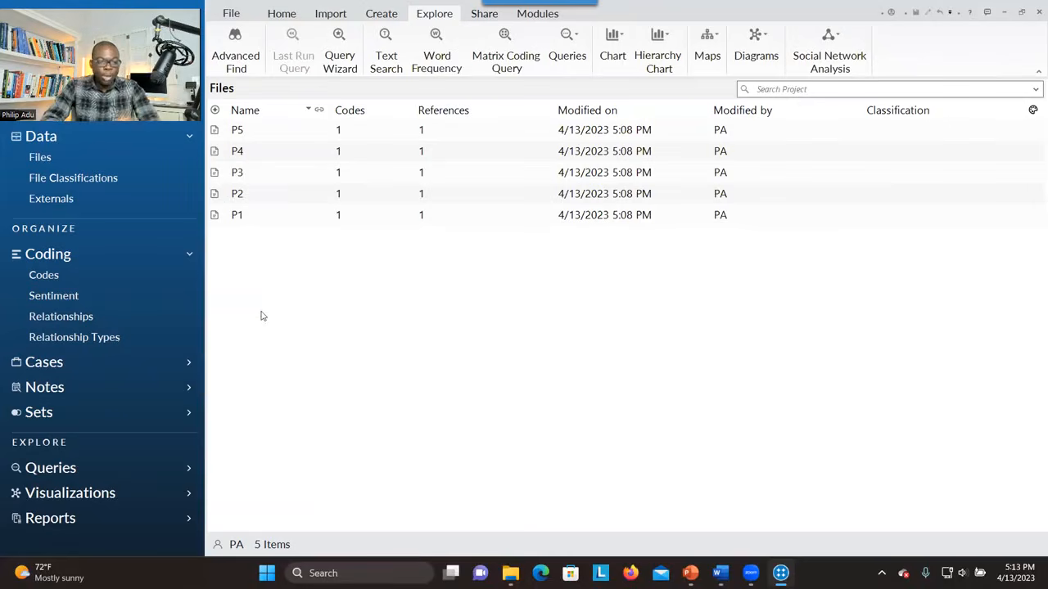
- Start a new code in the project's Codes list
{"action": "left_click", "coordinate": [89, 280]}
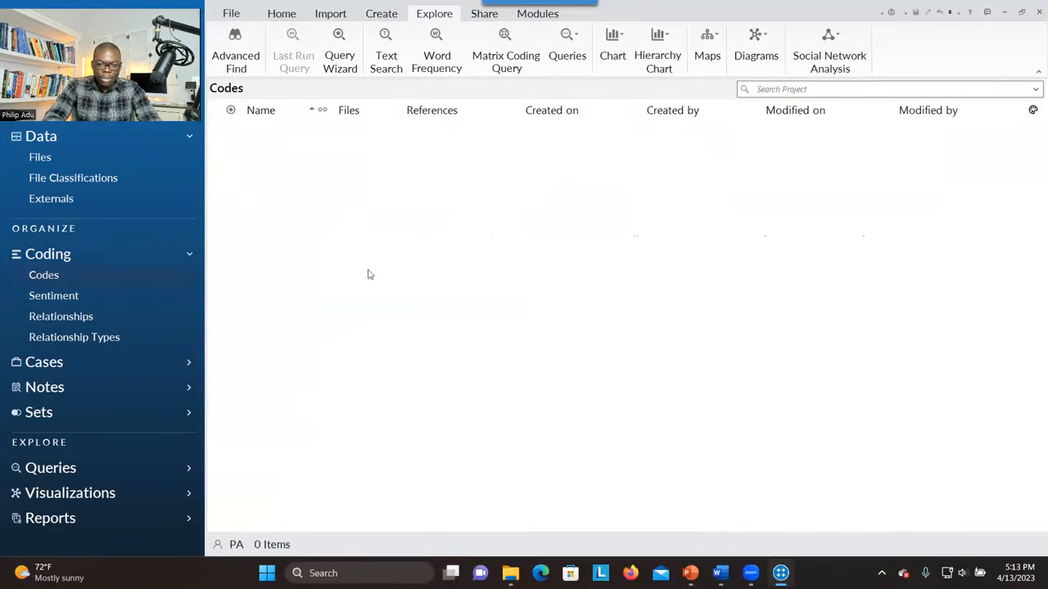
{"action": "right_click", "coordinate": [475, 226]}
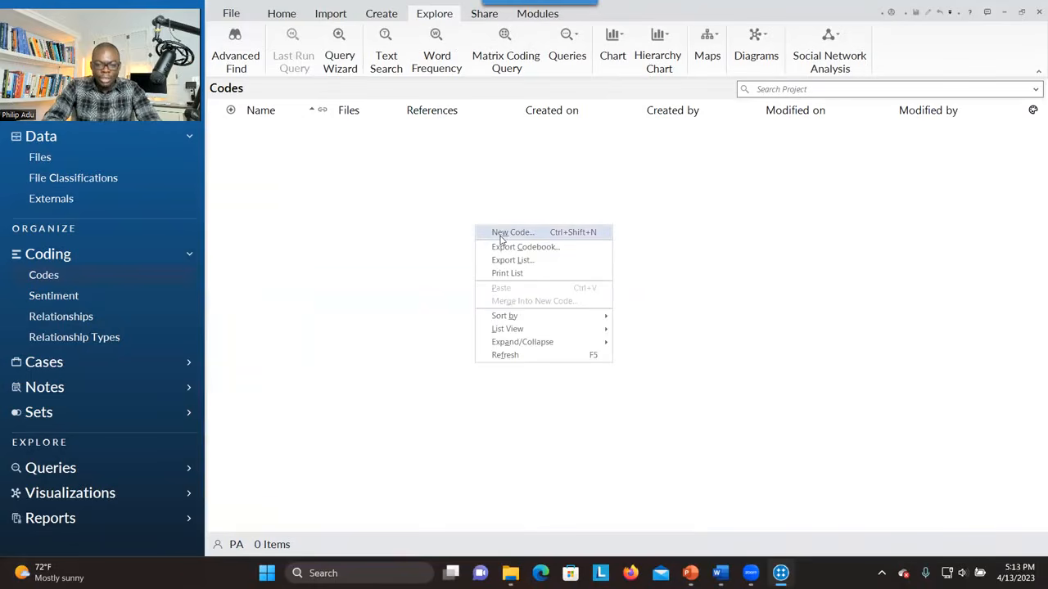
{"action": "left_click", "coordinate": [501, 233]}
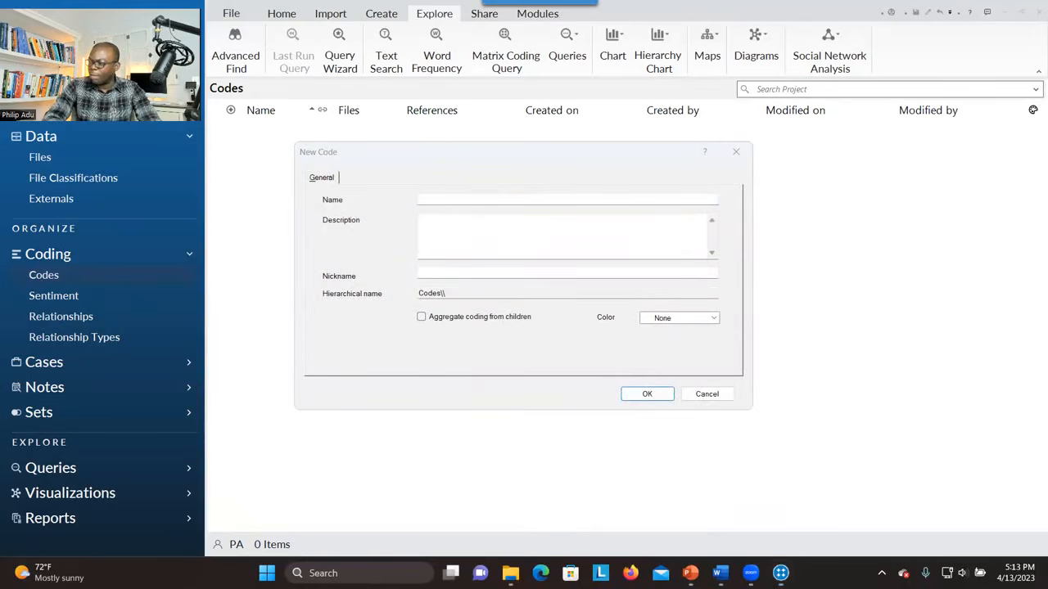
- Switch to the Word document and copy the anchor code label "Burnout causes" beside the first research question under Step 2
{"action": "key", "text": "alt+Tab"}
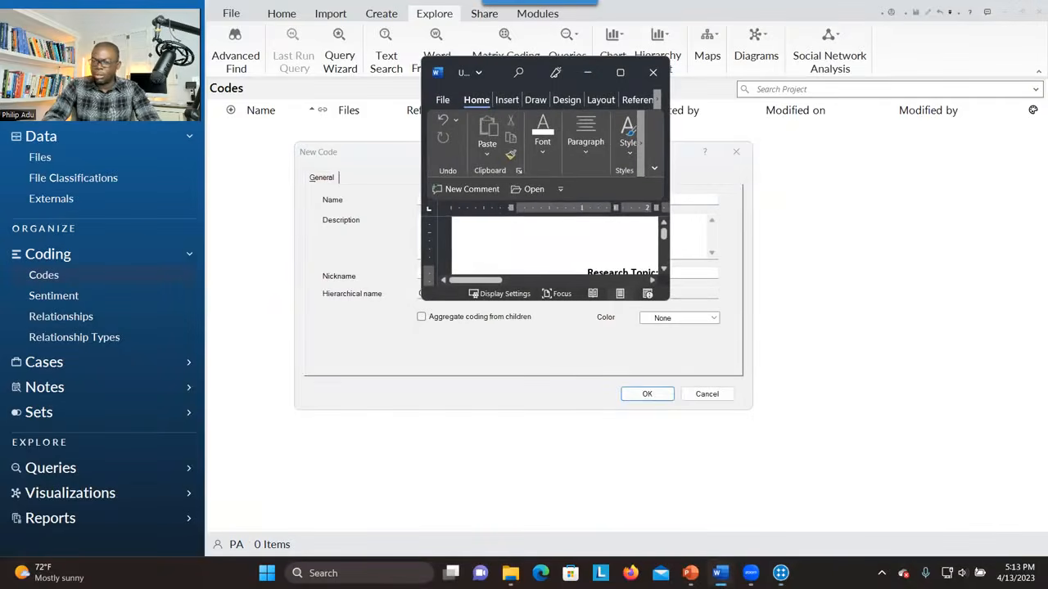
{"action": "left_click", "coordinate": [620, 73]}
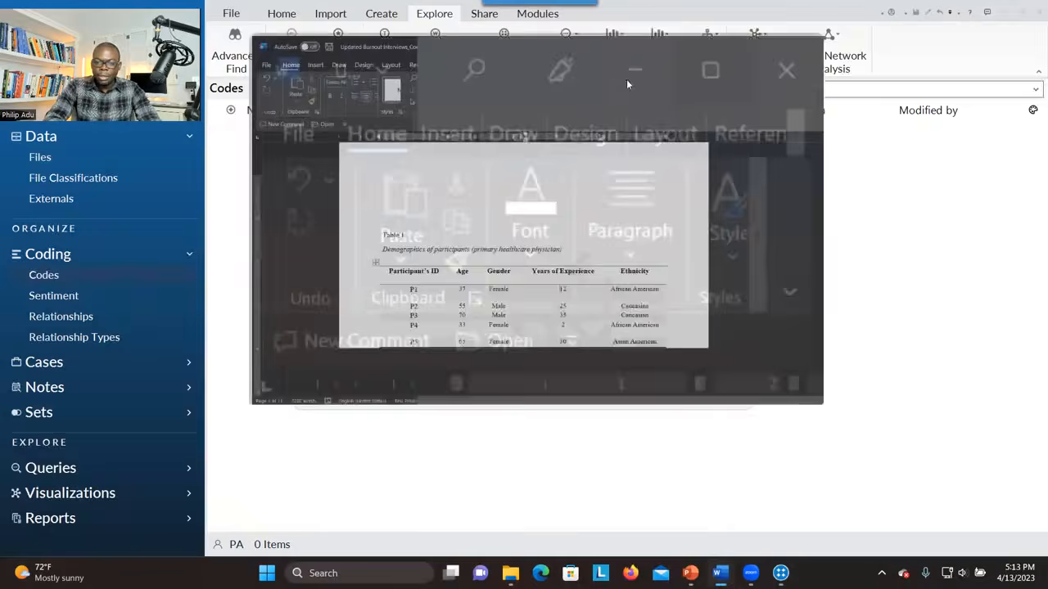
{"action": "left_click_drag", "start_coordinate": [1040, 182], "coordinate": [1040, 233]}
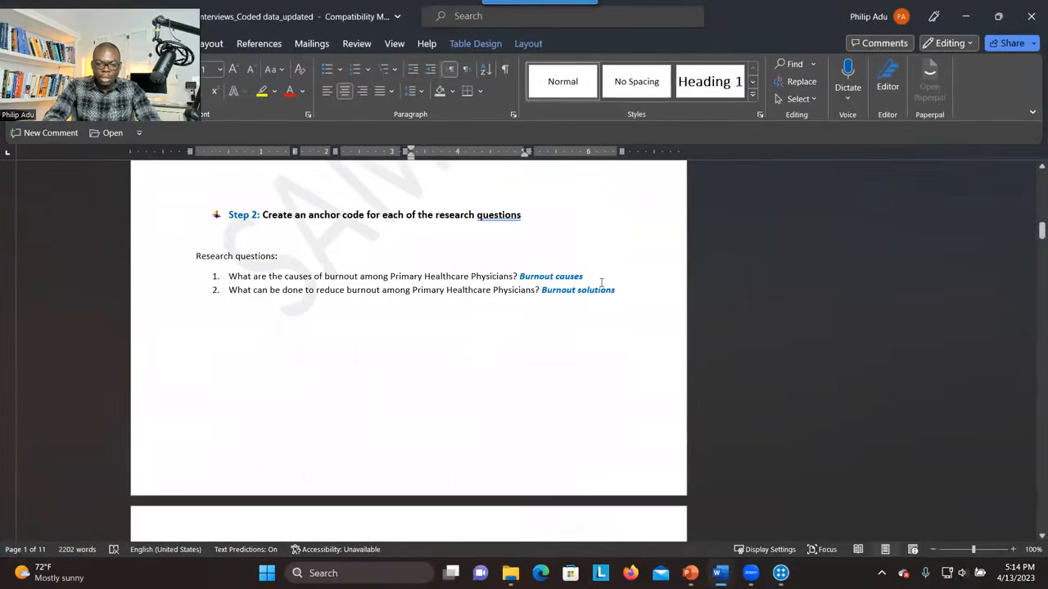
{"action": "left_click_drag", "start_coordinate": [590, 282], "coordinate": [524, 280]}
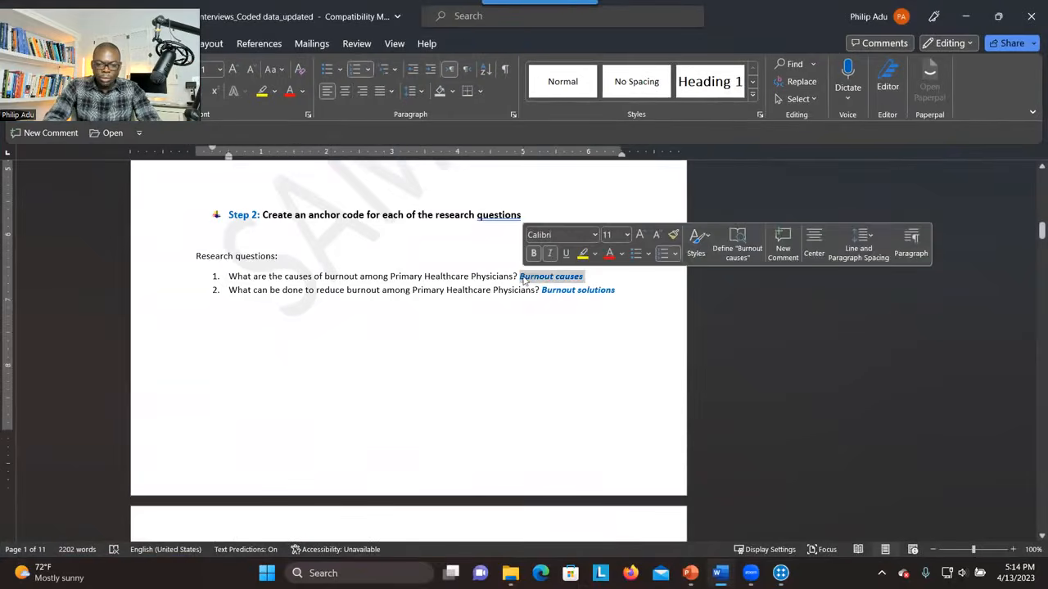
{"action": "right_click", "coordinate": [524, 280]}
{"action": "left_click", "coordinate": [547, 257]}
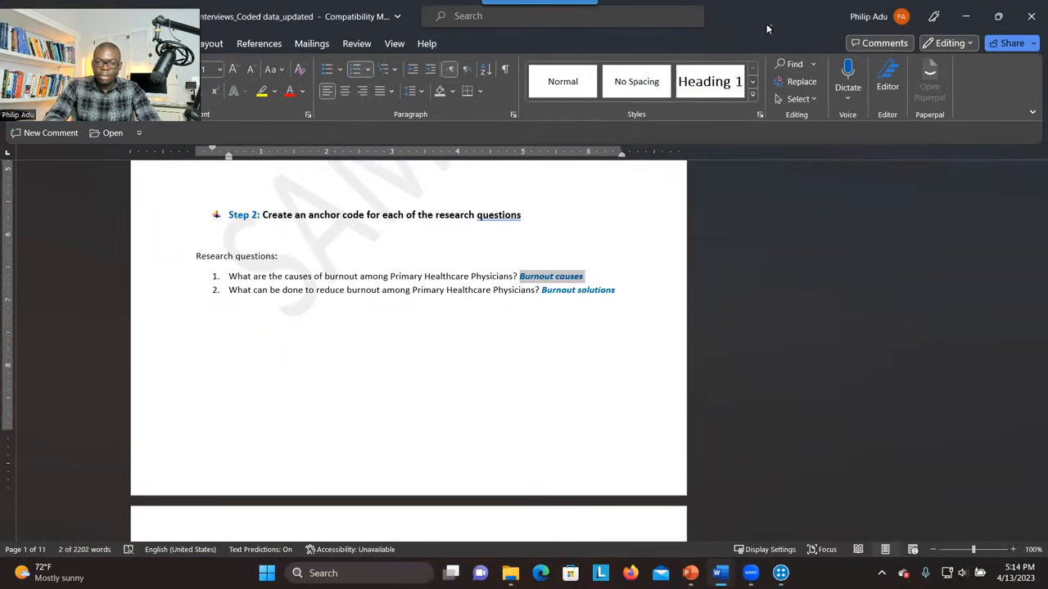
{"action": "left_click_drag", "start_coordinate": [846, 16], "coordinate": [1047, 15]}
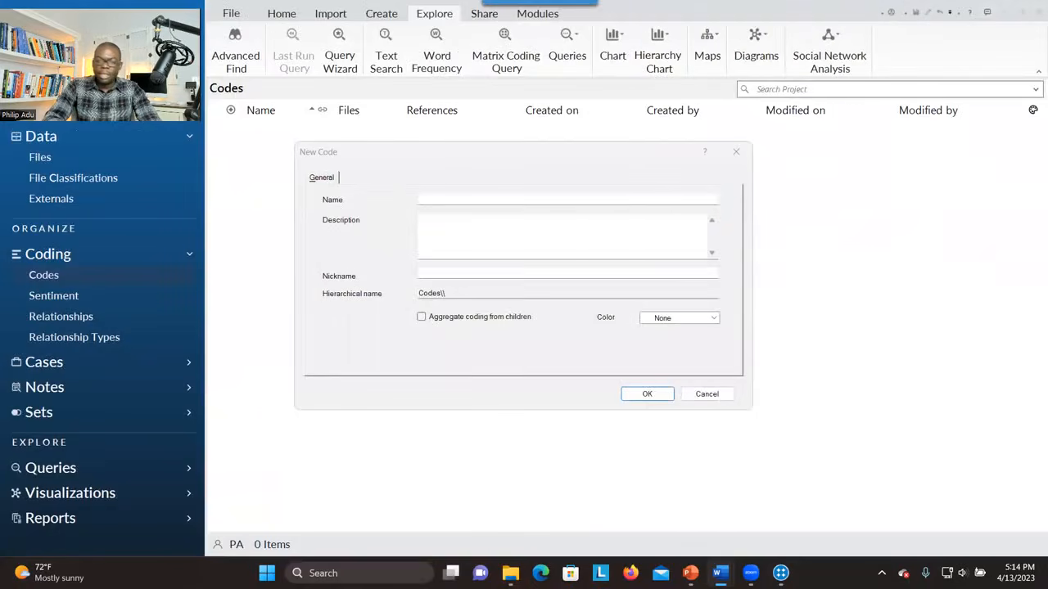
- Name the new NVivo code "(RQ1) Burnout causes", using the copied label with the research question number in front
{"action": "left_click", "coordinate": [428, 199]}
{"action": "key", "text": "ctrl+v"}
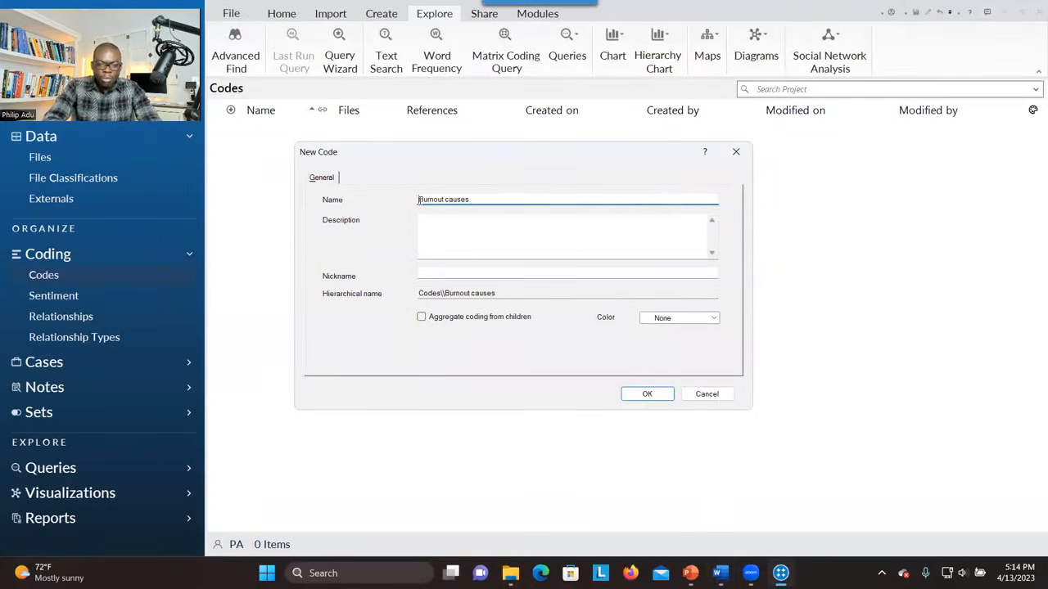
{"action": "type", "text": "("}
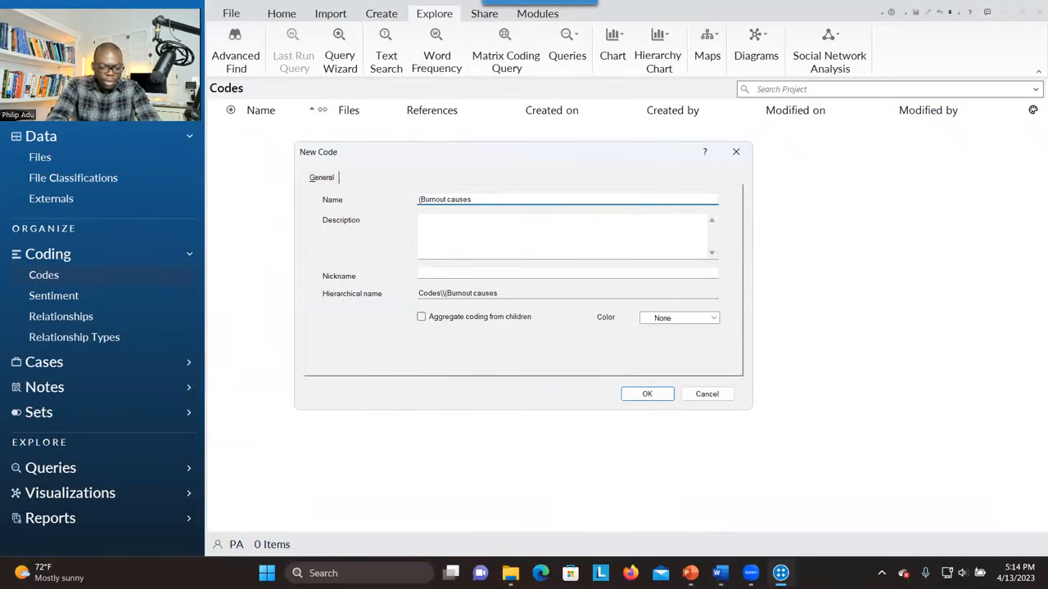
{"action": "type", "text": "RQ1"}
{"action": "type", "text": ")"}
{"action": "key", "text": "BackSpace"}
{"action": "type", "text": "1)"}
- Describe the code as "1. What are the causes of burnout among Primary Healthcare Physicians", copied from Word, and enable aggregating coding from children
{"action": "left_click", "coordinate": [446, 228]}
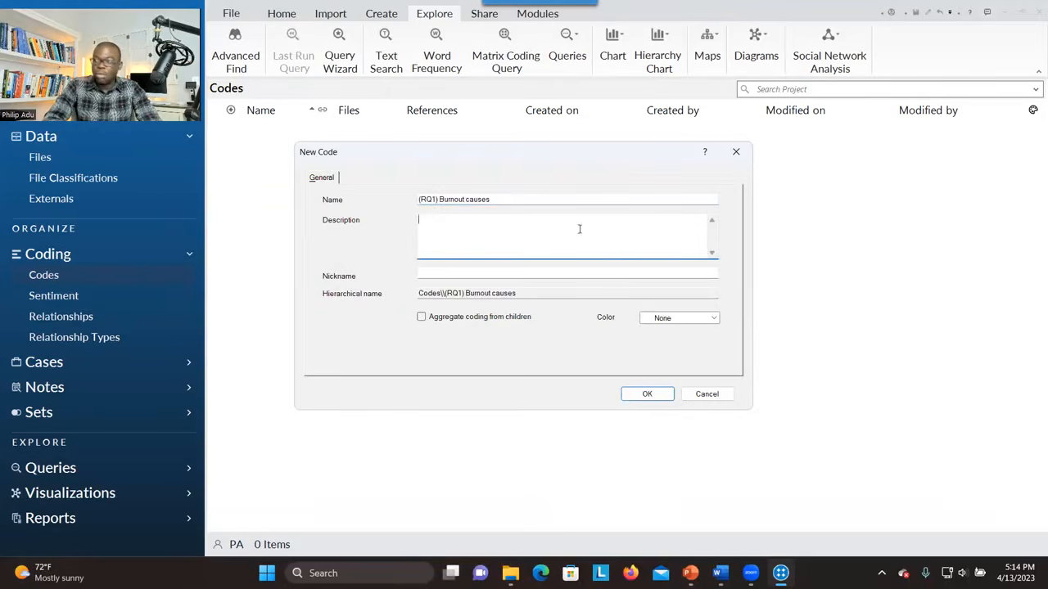
{"action": "key", "text": "alt+Tab"}
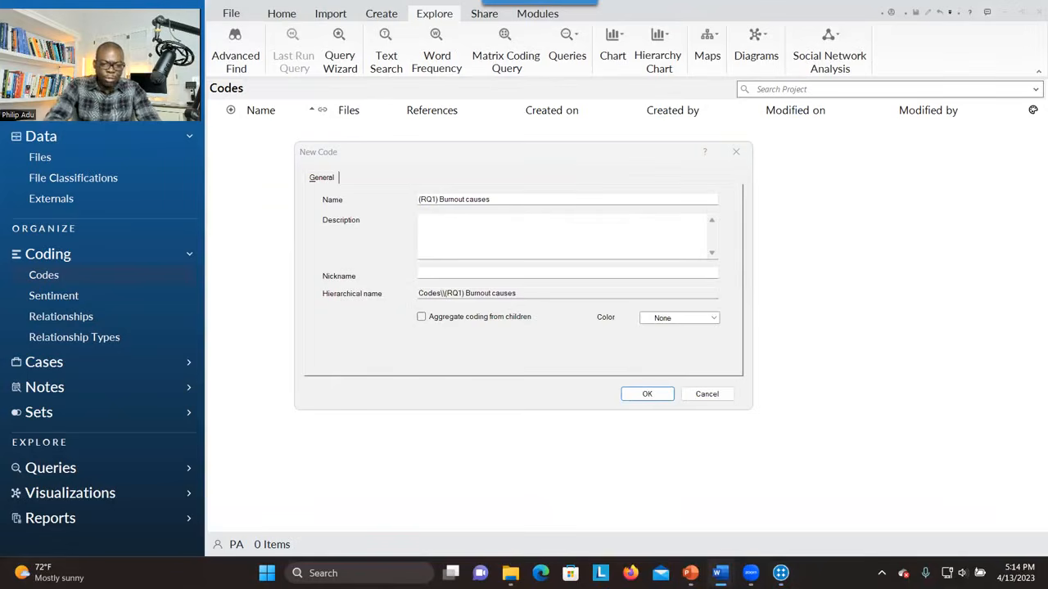
{"action": "left_click", "coordinate": [659, 247]}
{"action": "key", "text": "ctrl+v"}
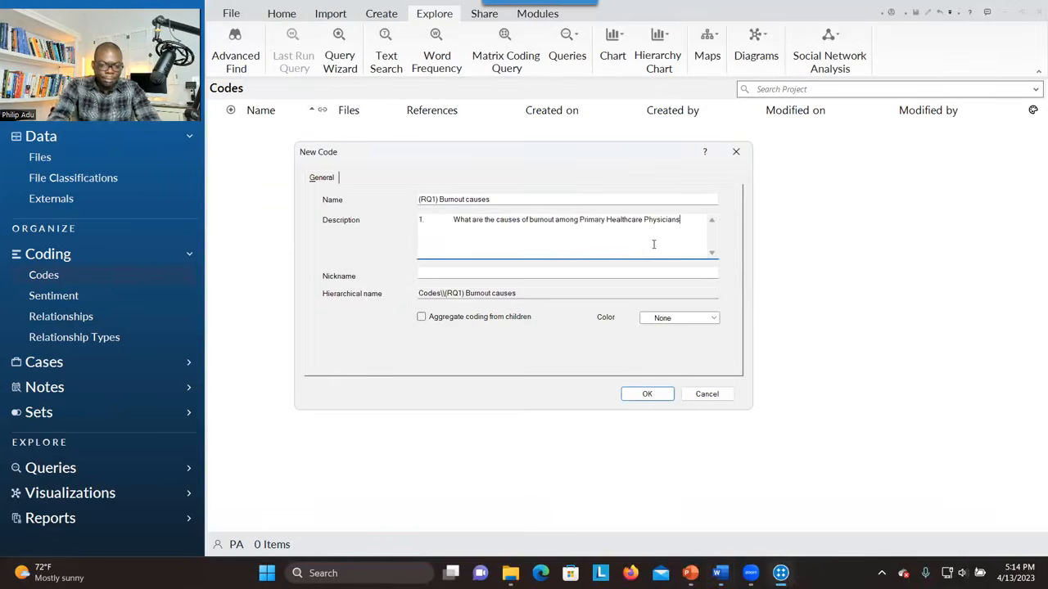
{"action": "double_click", "coordinate": [455, 220]}
{"action": "left_click", "coordinate": [456, 220]}
{"action": "key", "text": "BackSpace"}
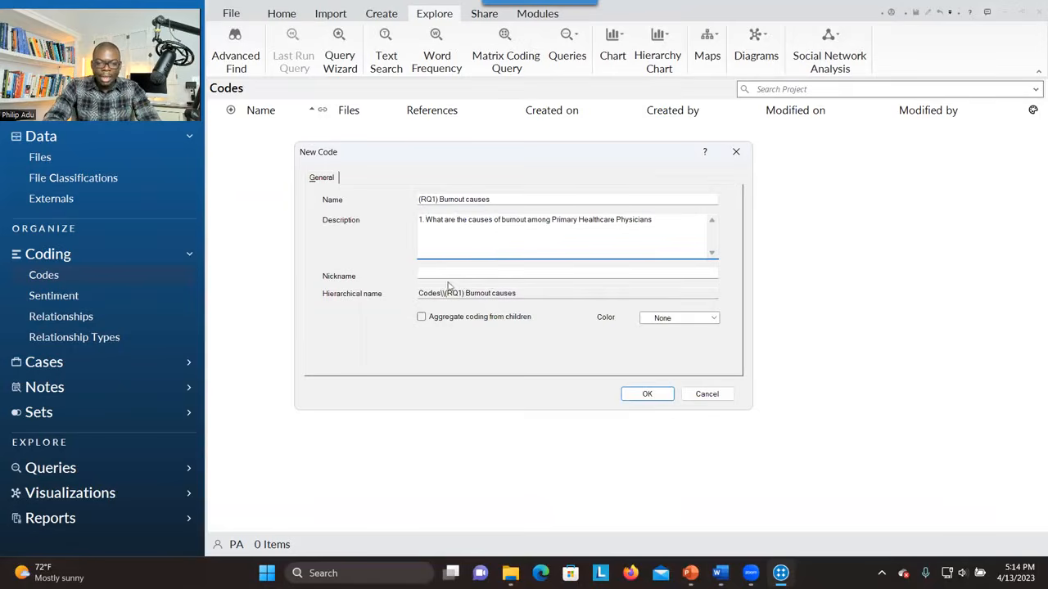
{"action": "left_click", "coordinate": [422, 318]}
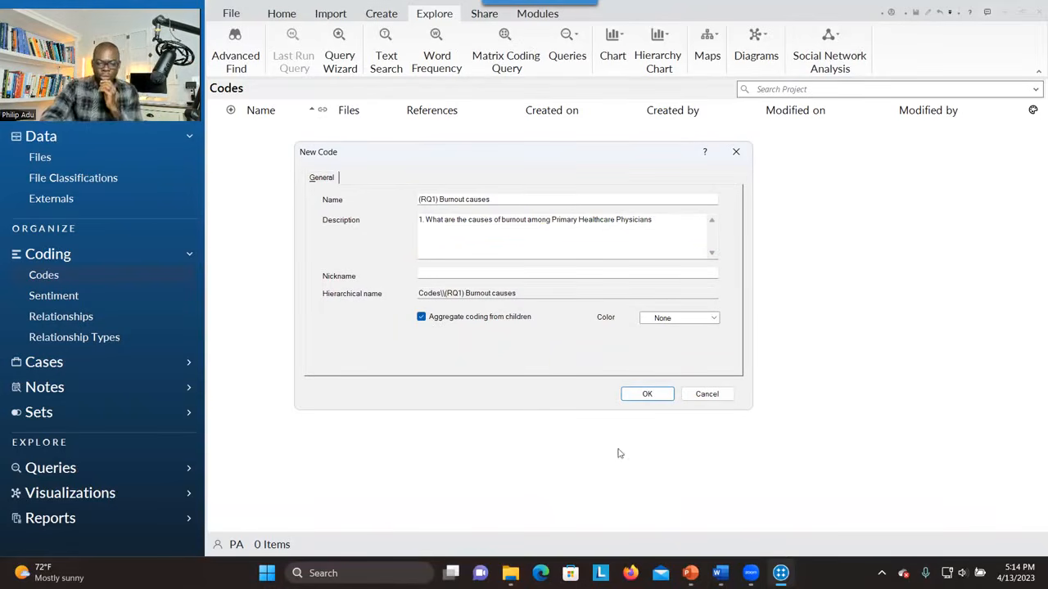
- Switch to the PowerPoint presentation and browse the NVivo Overview slides to find the Coding outcome slide
{"action": "left_click", "coordinate": [691, 573]}
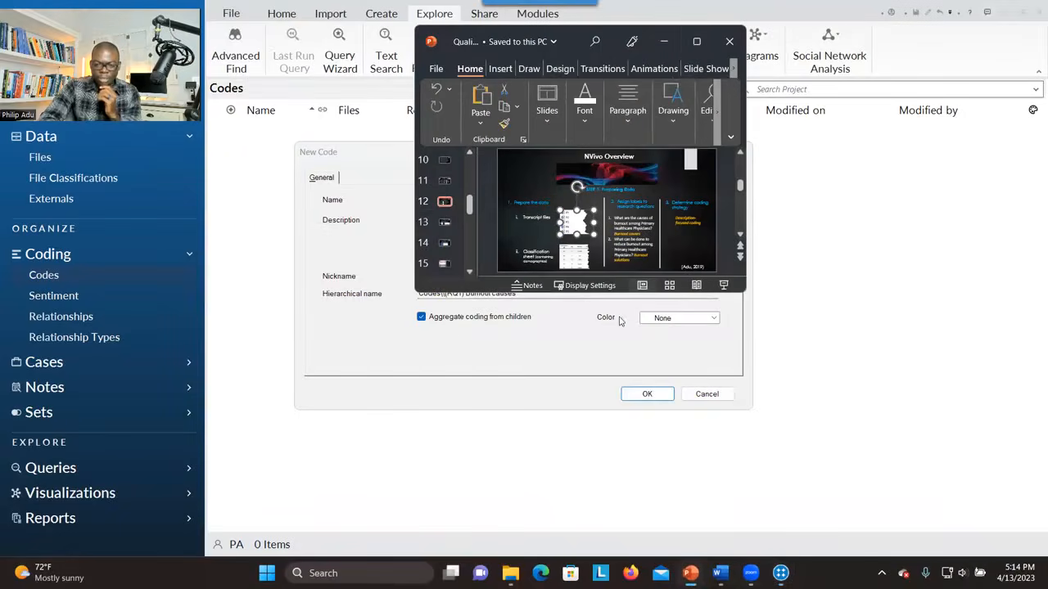
{"action": "left_click", "coordinate": [696, 41]}
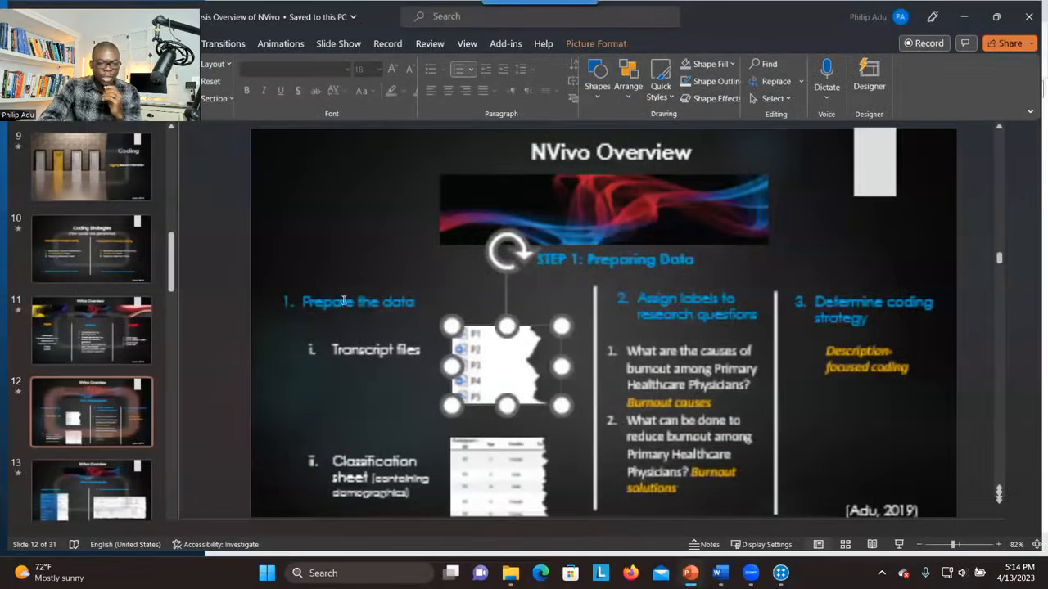
{"action": "key", "text": "Down"}
{"action": "key", "text": "Down"}
{"action": "key", "text": "Down"}
{"action": "key", "text": "Down"}
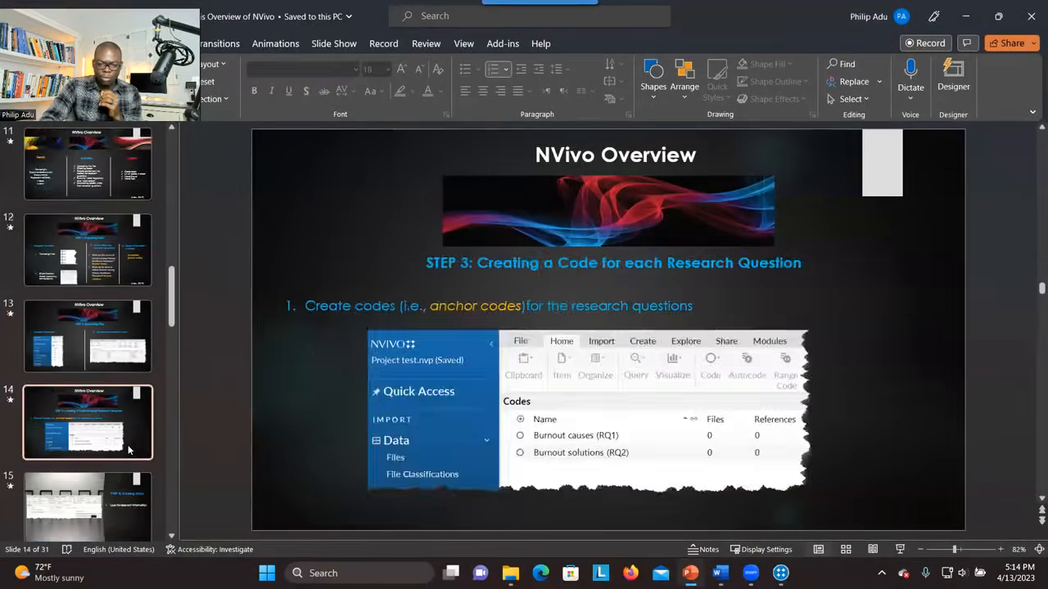
{"action": "key", "text": "Up"}
{"action": "key", "text": "Up"}
{"action": "key", "text": "Down"}
{"action": "key", "text": "Down"}
{"action": "key", "text": "Down"}
{"action": "key", "text": "Down"}
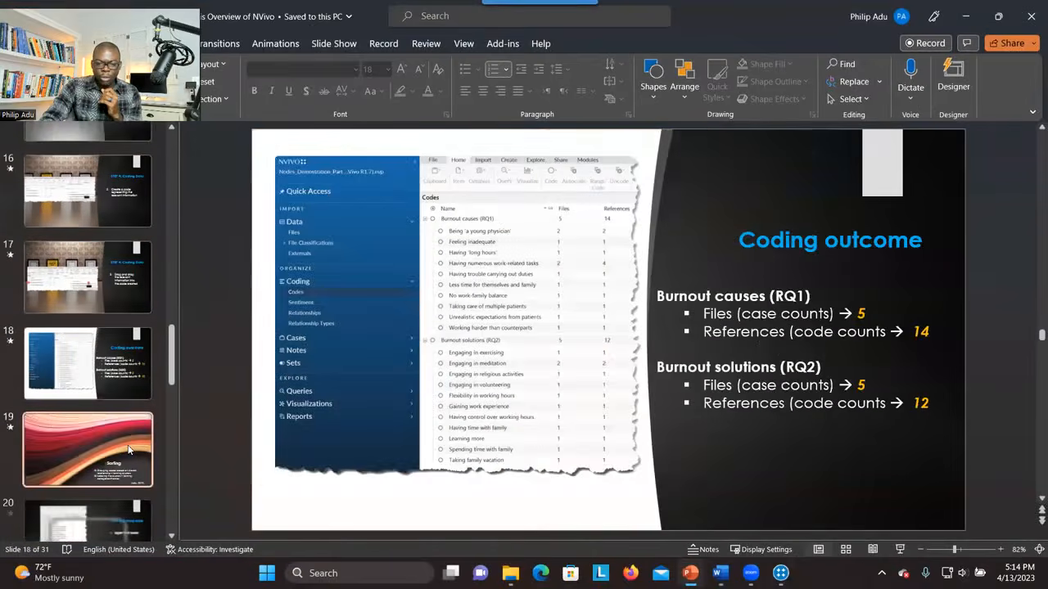
{"action": "key", "text": "Up"}
- Present the Coding outcome slide full screen and examine the file and reference counts of the two anchor codes
{"action": "key", "text": "shift+F5"}
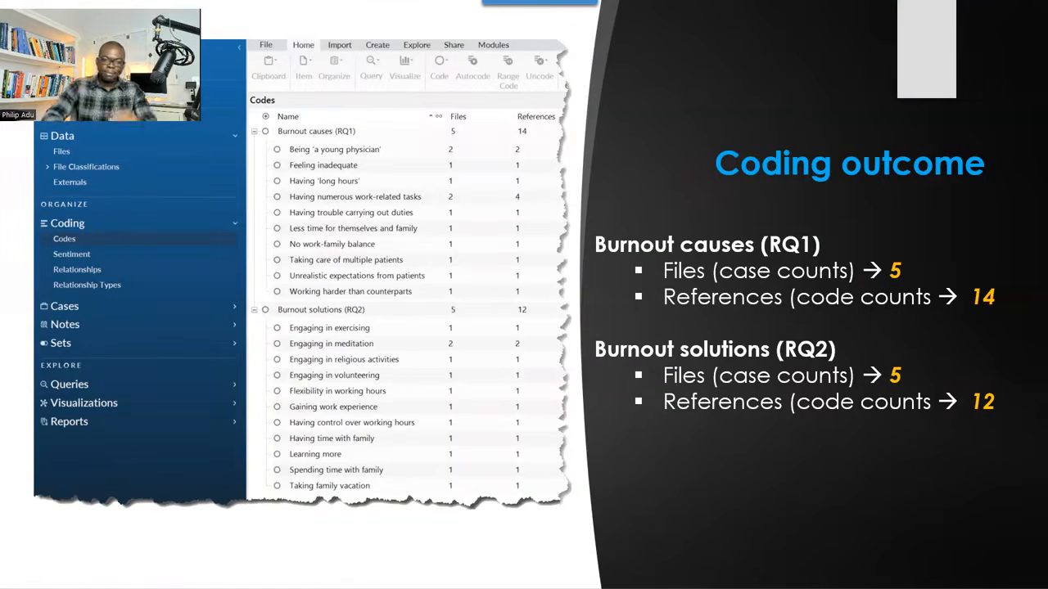
{"action": "key", "text": "Right"}
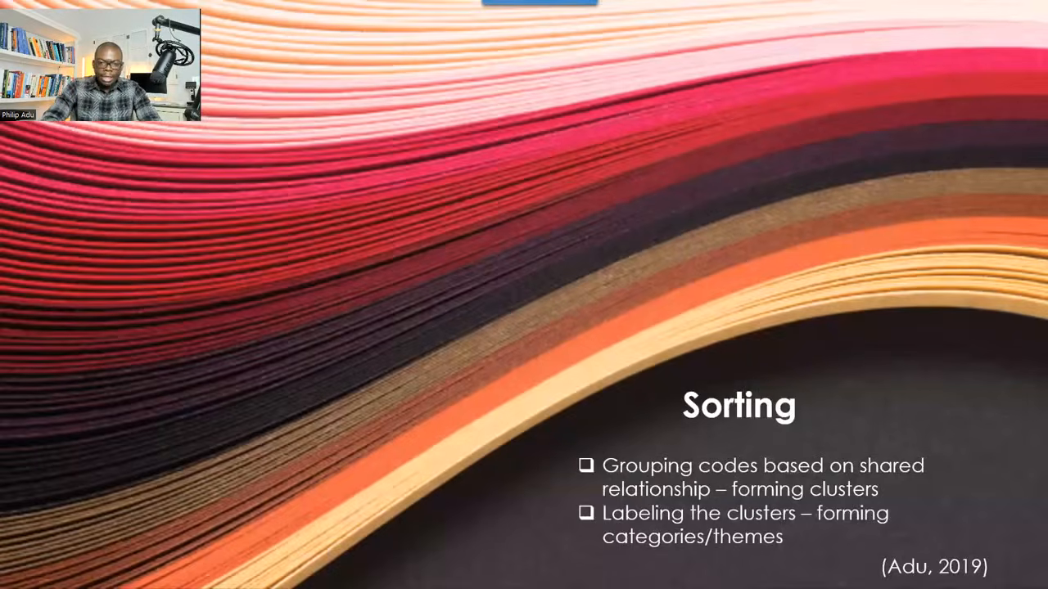
{"action": "key", "text": "Left"}
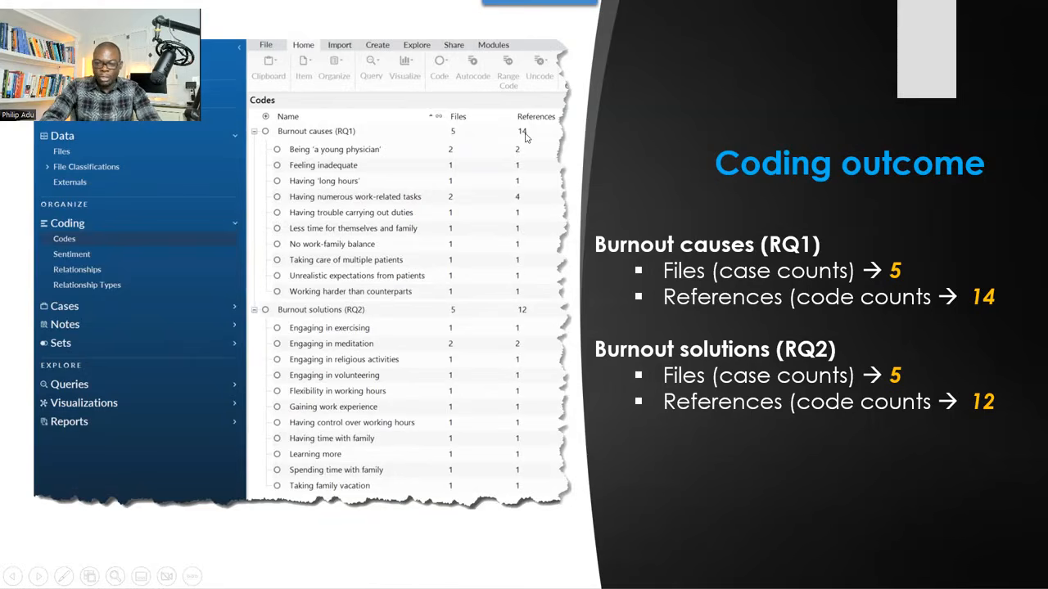
{"action": "key", "text": "Escape"}
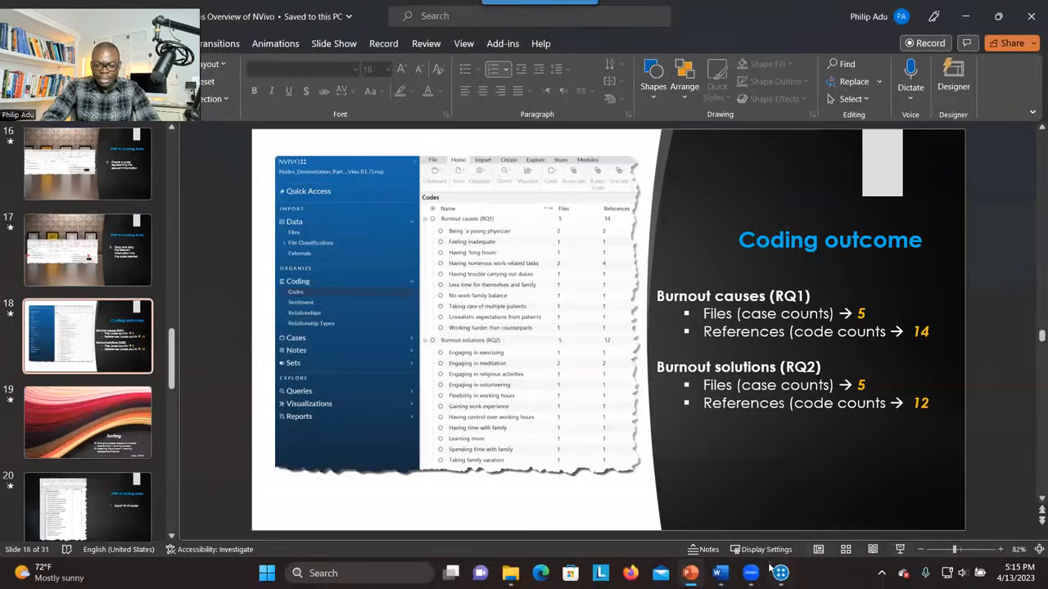
- Return to NVivo, create the "(RQ1) Burnout causes" code and widen the Name column to show its full name
{"action": "left_click", "coordinate": [771, 571]}
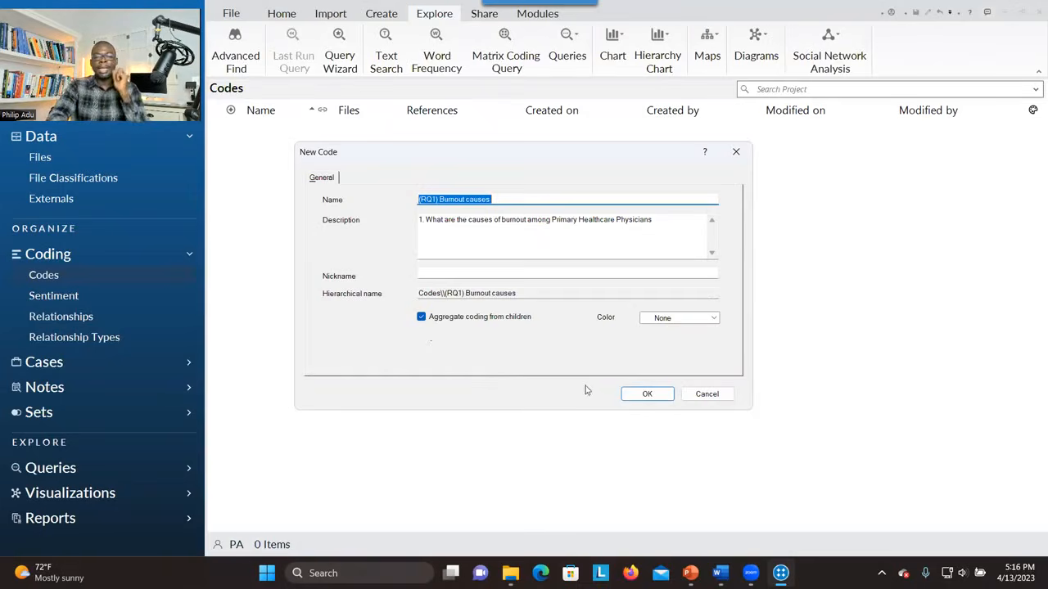
{"action": "left_click", "coordinate": [633, 396]}
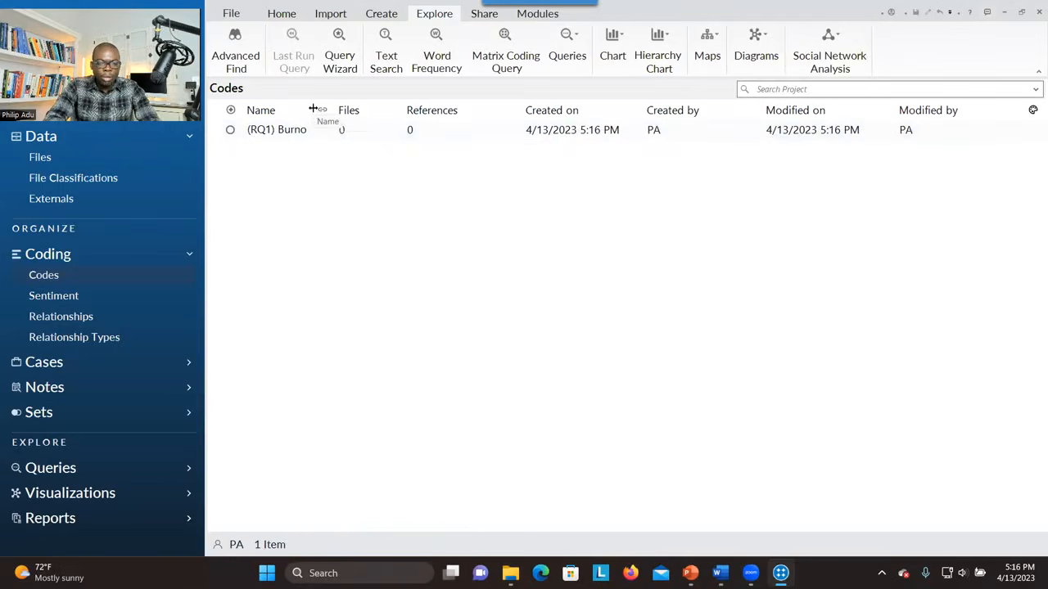
{"action": "left_click_drag", "start_coordinate": [331, 114], "coordinate": [430, 127]}
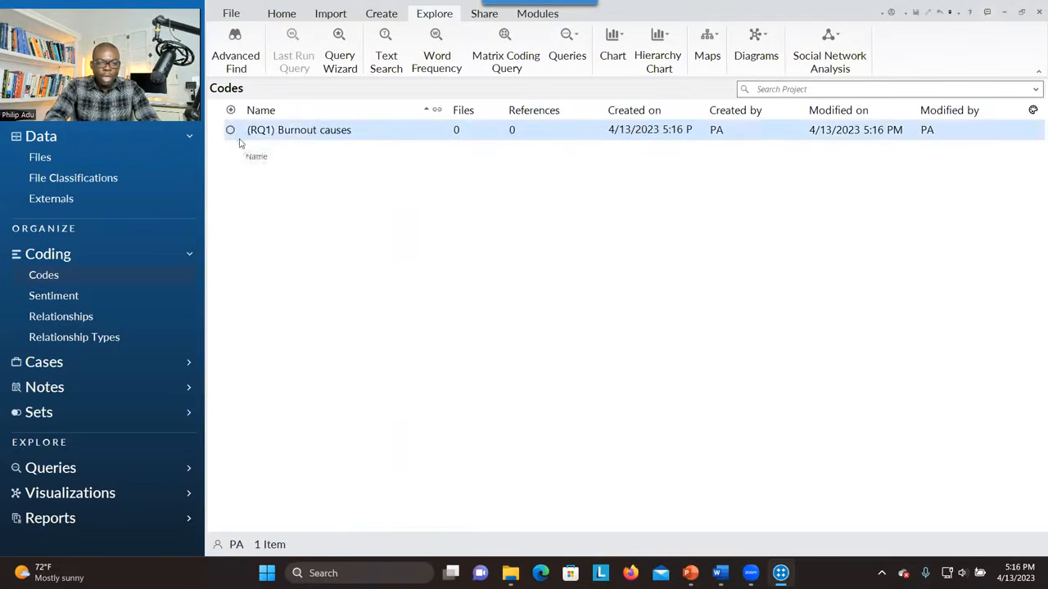
- Start a second top-level code and name it "(RQ2) Burnout solutions", taking the label from the Word document
{"action": "right_click", "coordinate": [336, 191]}
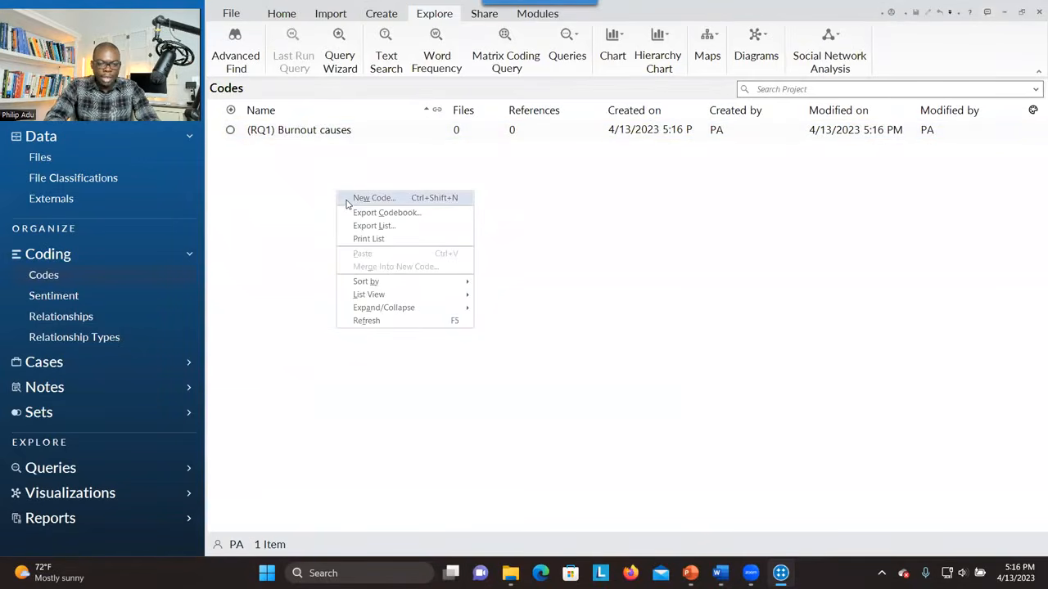
{"action": "left_click", "coordinate": [347, 204]}
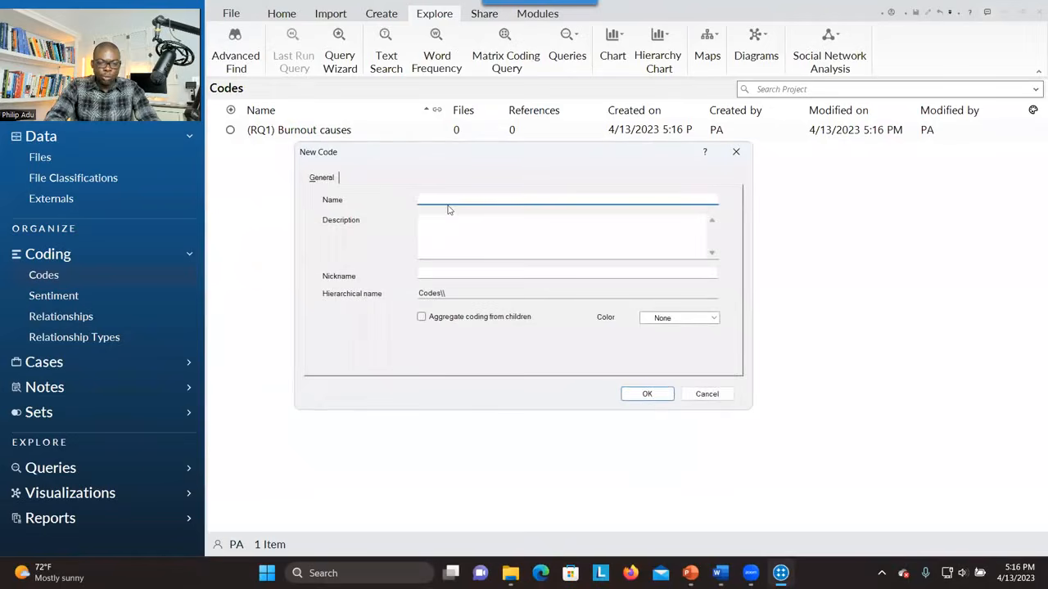
{"action": "key", "text": "alt+Tab"}
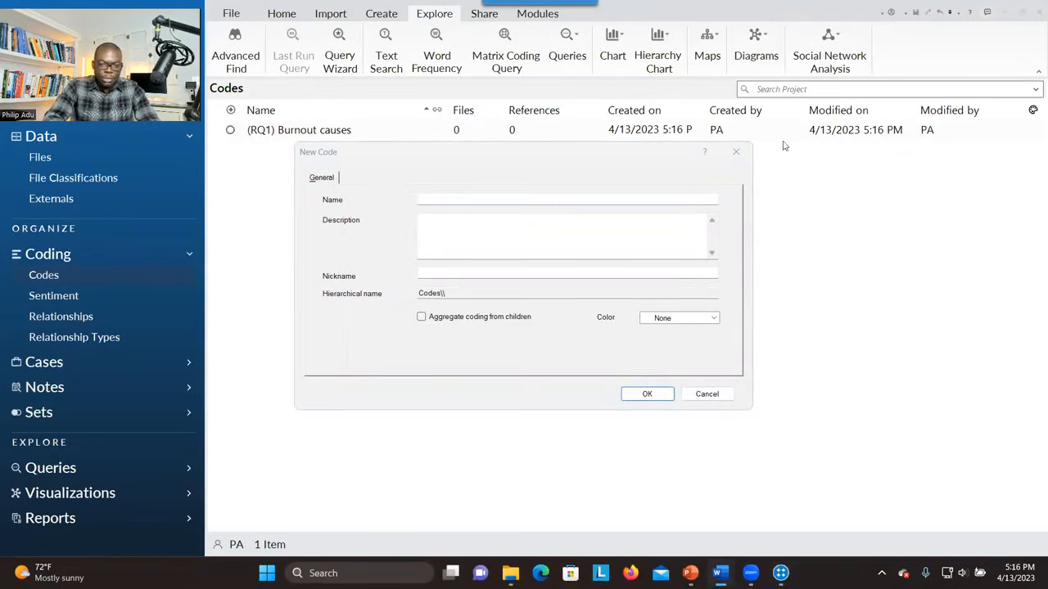
{"action": "left_click", "coordinate": [562, 197]}
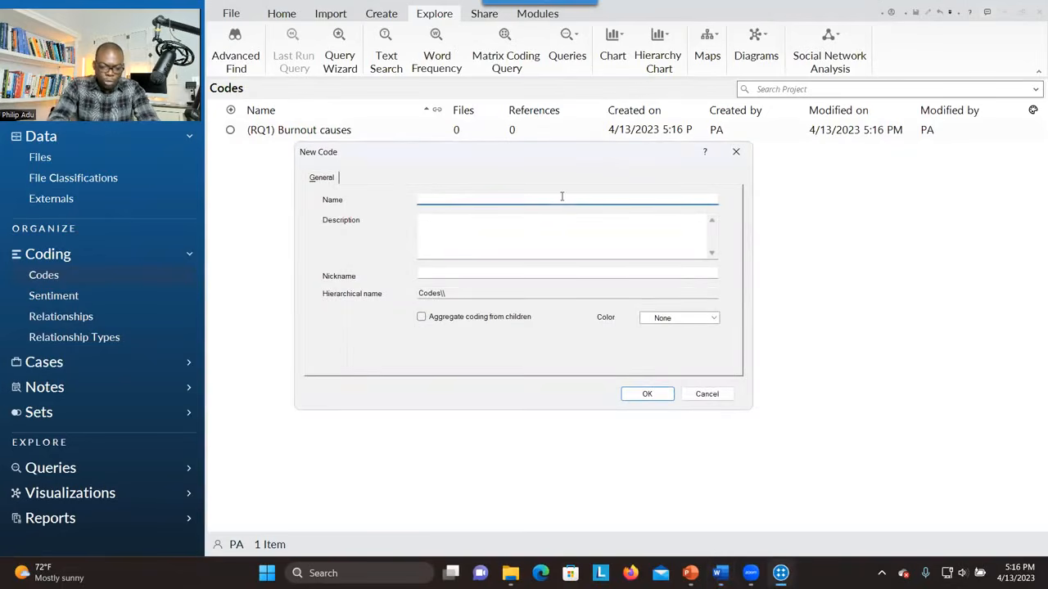
{"action": "type", "text": "(RQ2)"}
{"action": "type", "text": "? Burnout solutions"}
{"action": "left_click", "coordinate": [445, 200]}
{"action": "key", "text": "BackSpace"}
{"action": "key", "text": "BackSpace"}
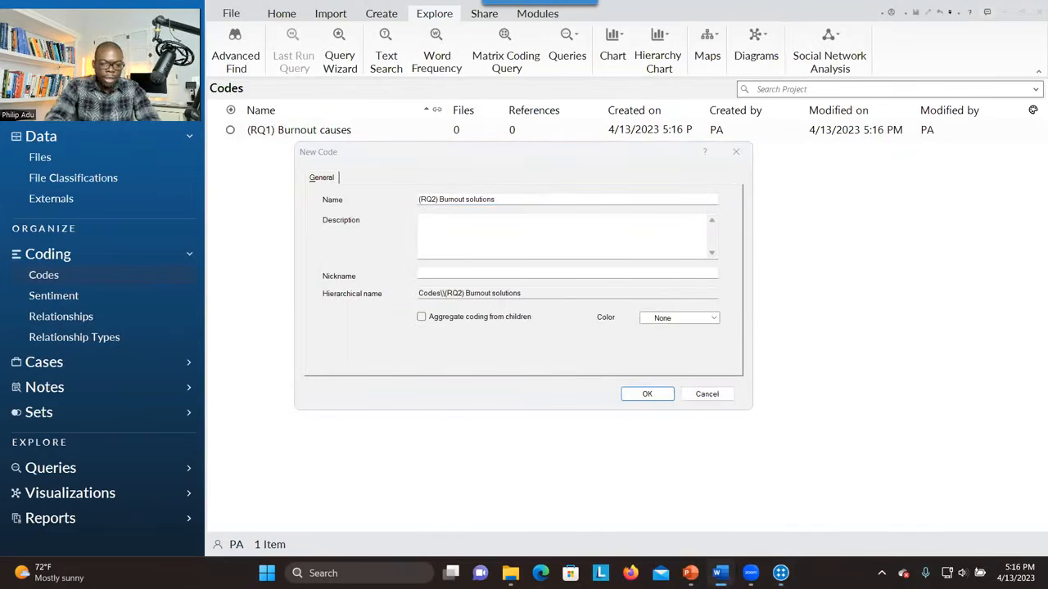
- Describe the code as "2. What can be done to reduce burnout among Primary Healthcare Physicians?", aggregate coding from children and create it
{"action": "left_click", "coordinate": [474, 237]}
{"action": "type", "text": "2. What can be done to reduce burnout among Primary Healthcare Physicians?"}
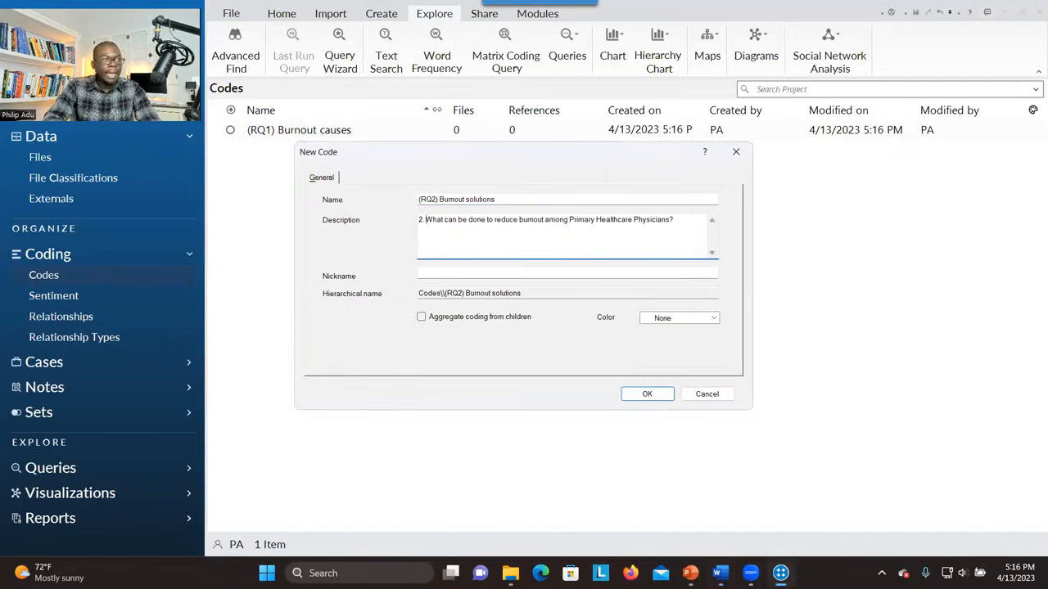
{"action": "left_click", "coordinate": [421, 316]}
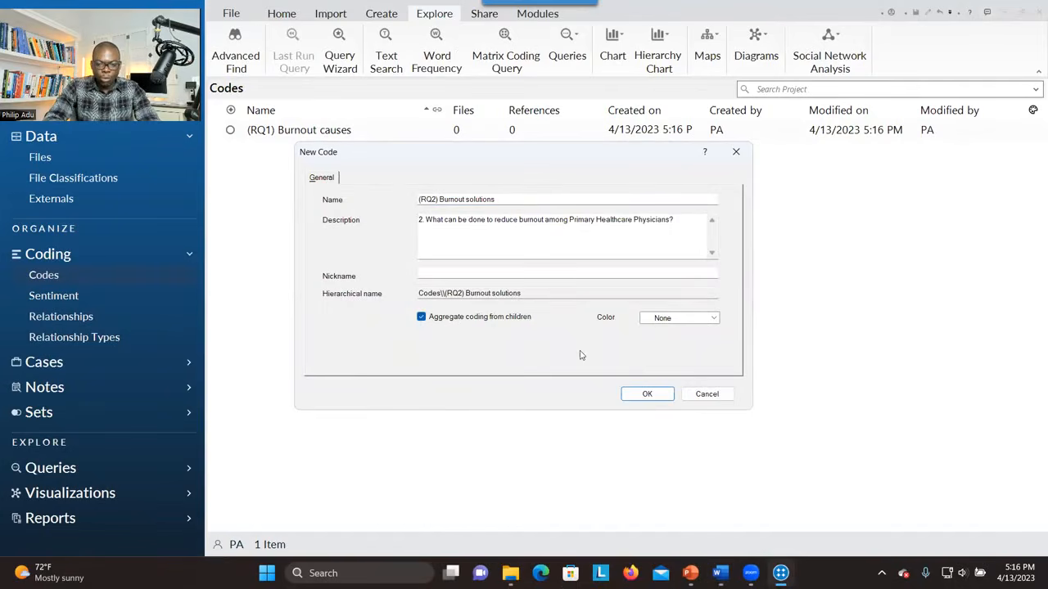
{"action": "left_click", "coordinate": [681, 319]}
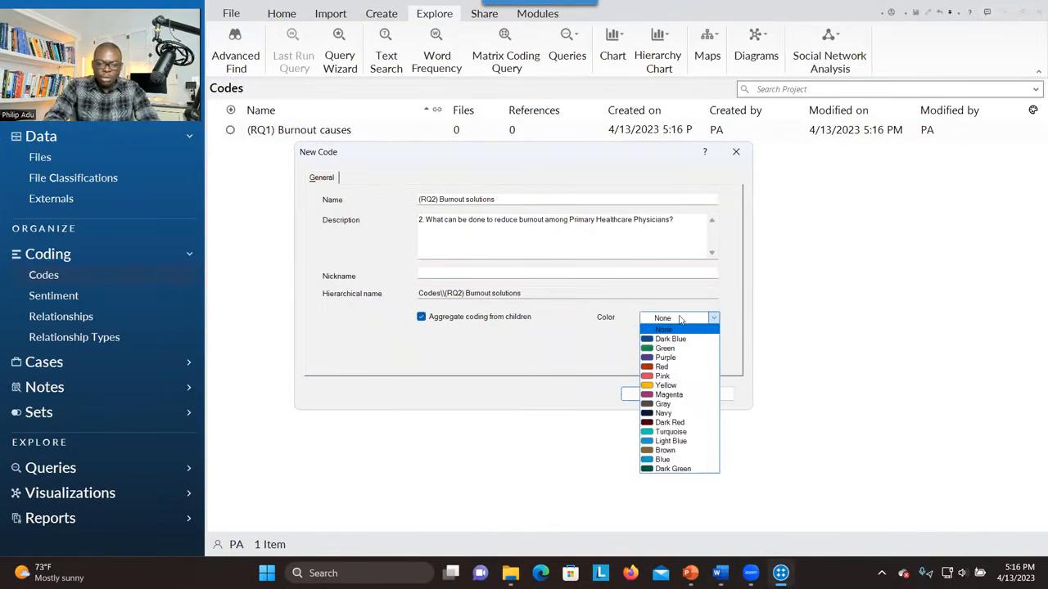
{"action": "left_click", "coordinate": [556, 347]}
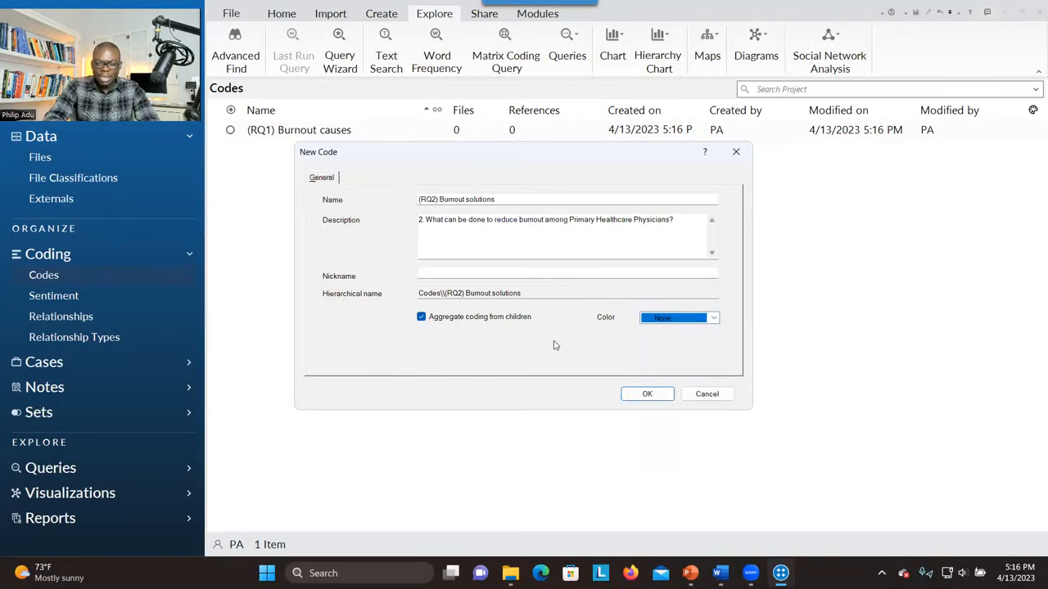
{"action": "left_click", "coordinate": [646, 395]}
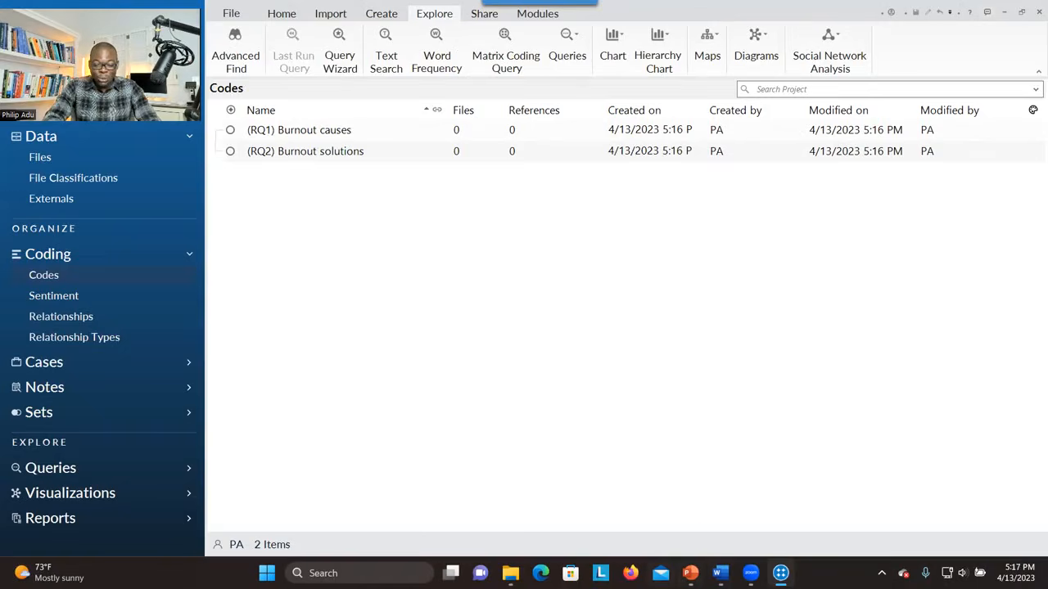
- Switch to the PowerPoint presentation and go back through the slides to the Types of Analysis slide comparing thematic and content analysis
{"action": "left_click", "coordinate": [690, 573]}
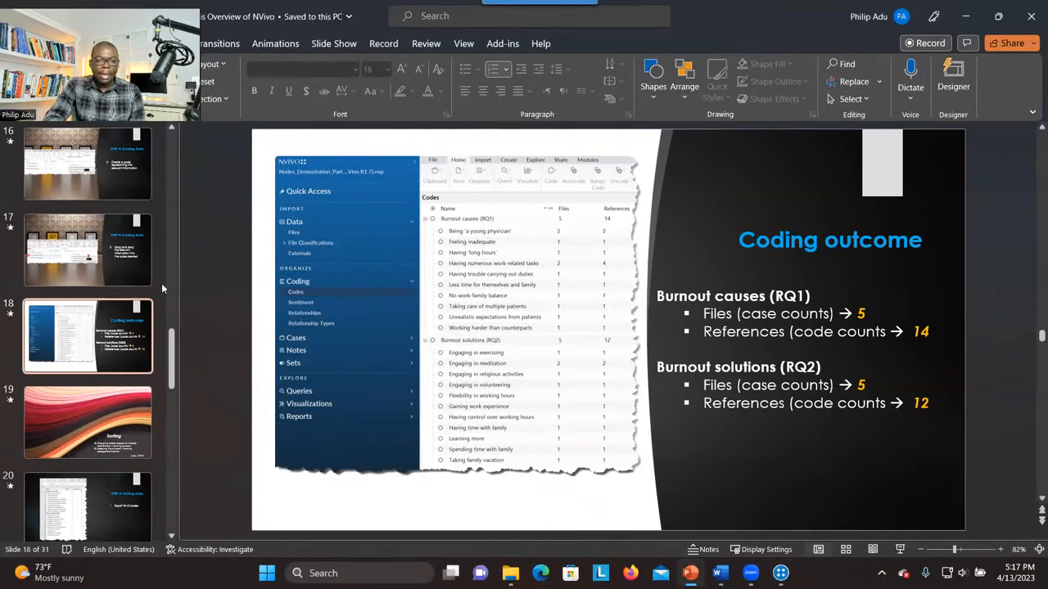
{"action": "left_click", "coordinate": [120, 282]}
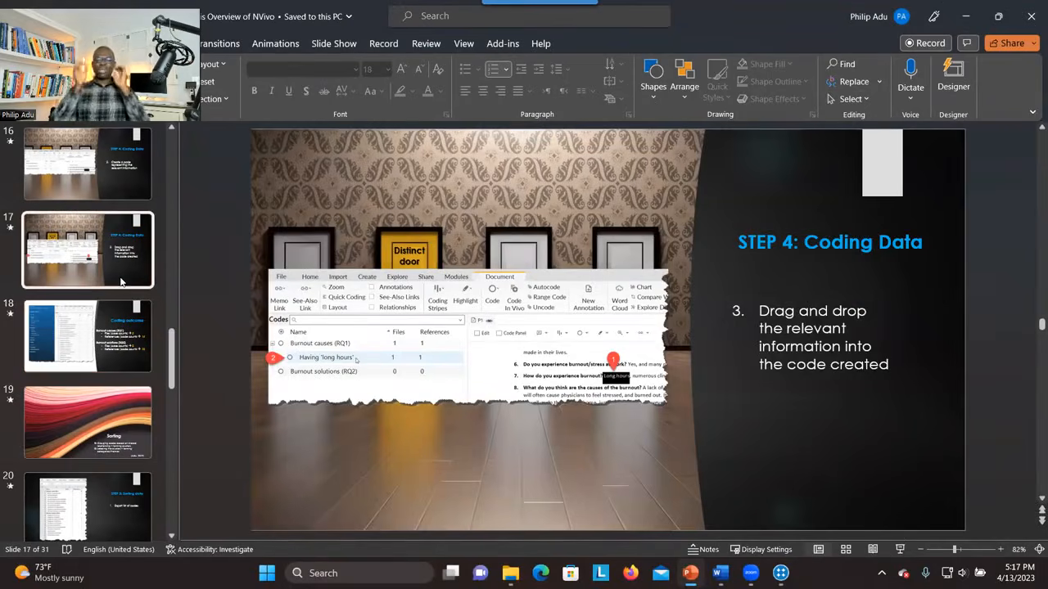
{"action": "key", "text": "Up"}
{"action": "key", "text": "Up"}
{"action": "key", "text": "Up"}
{"action": "key", "text": "Up"}
{"action": "key", "text": "Up"}
{"action": "key", "text": "Up"}
{"action": "key", "text": "Up"}
{"action": "key", "text": "Up"}
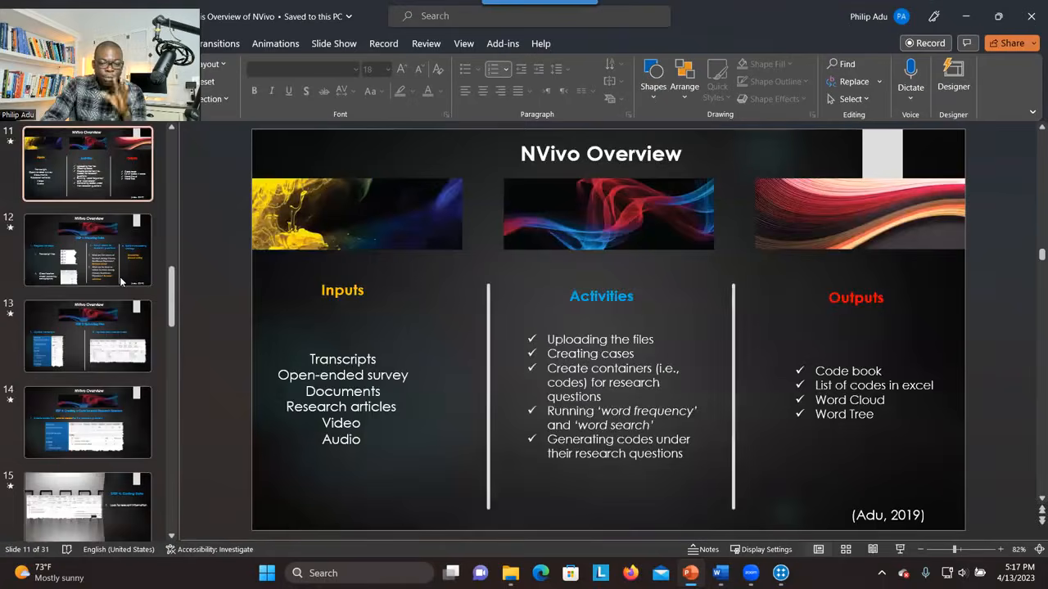
{"action": "key", "text": "Up"}
{"action": "key", "text": "Up"}
{"action": "key", "text": "Up"}
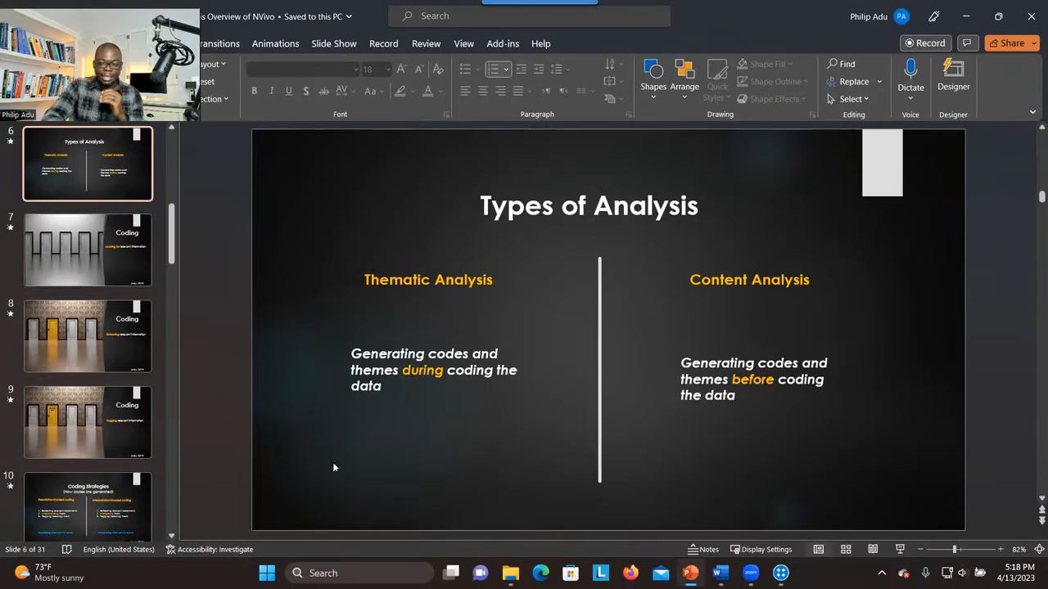
- Check the code list in NVivo, return to the PowerPoint presentation and move ahead to the Coding Strategies slide
{"action": "left_click", "coordinate": [780, 573]}
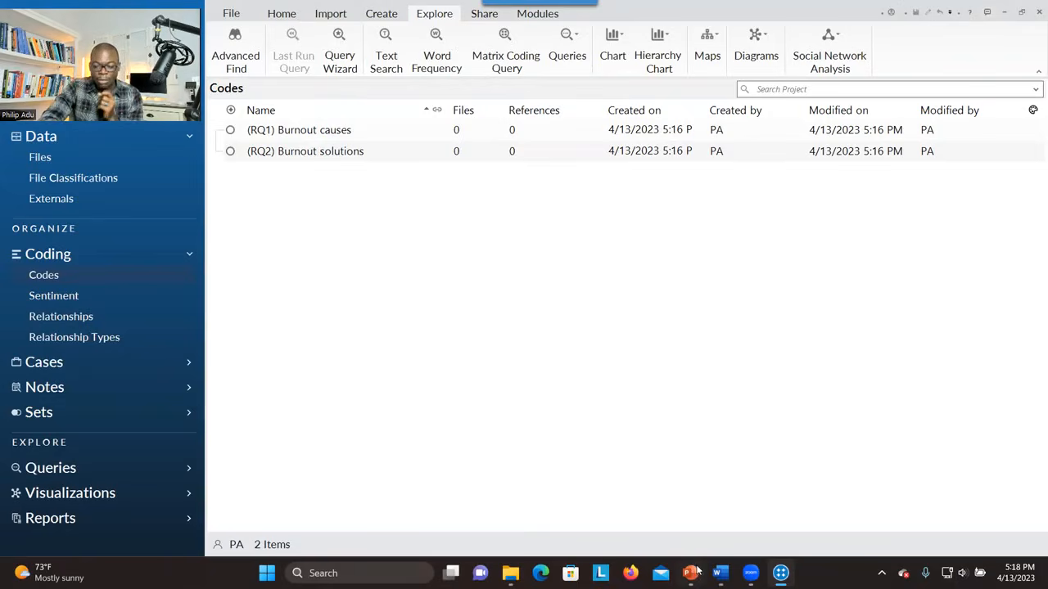
{"action": "mouse_move", "coordinate": [690, 573]}
{"action": "left_click", "coordinate": [688, 520]}
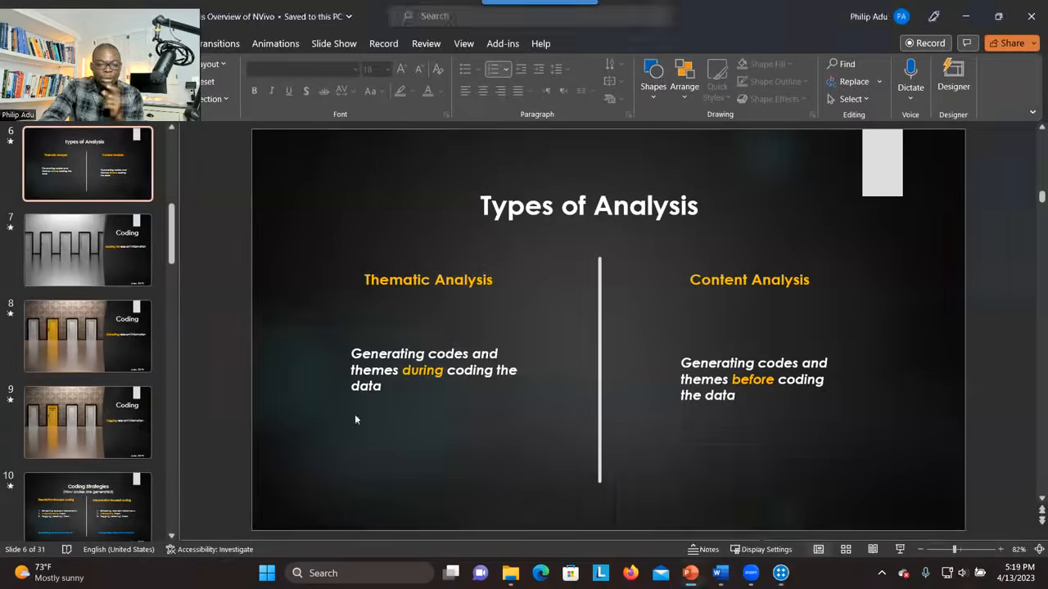
{"action": "left_click", "coordinate": [113, 416]}
{"action": "left_click", "coordinate": [66, 190]}
{"action": "key", "text": "Down"}
{"action": "key", "text": "Down"}
{"action": "key", "text": "Down"}
{"action": "key", "text": "Down"}
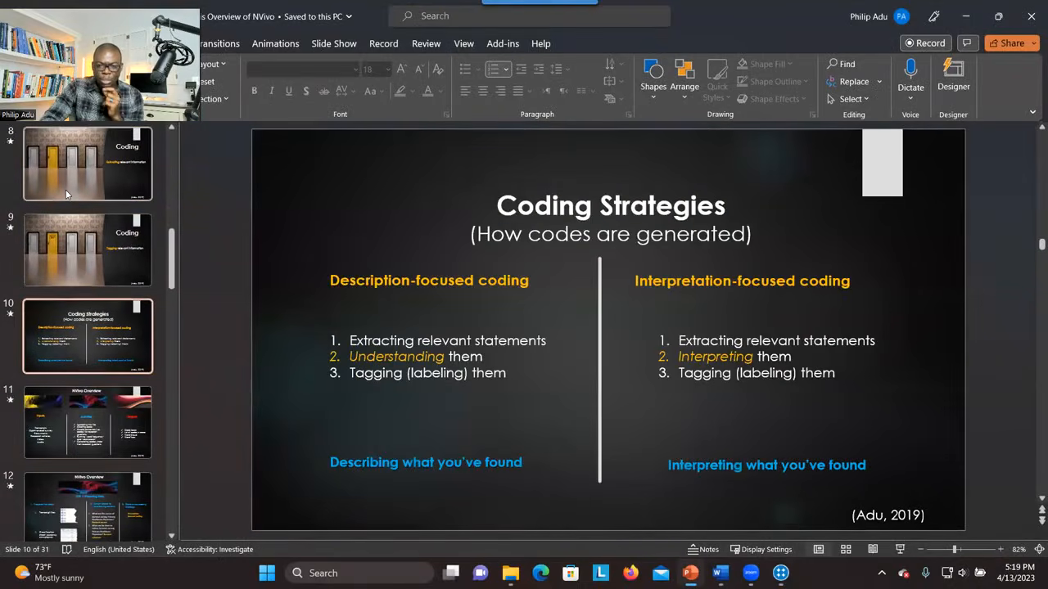
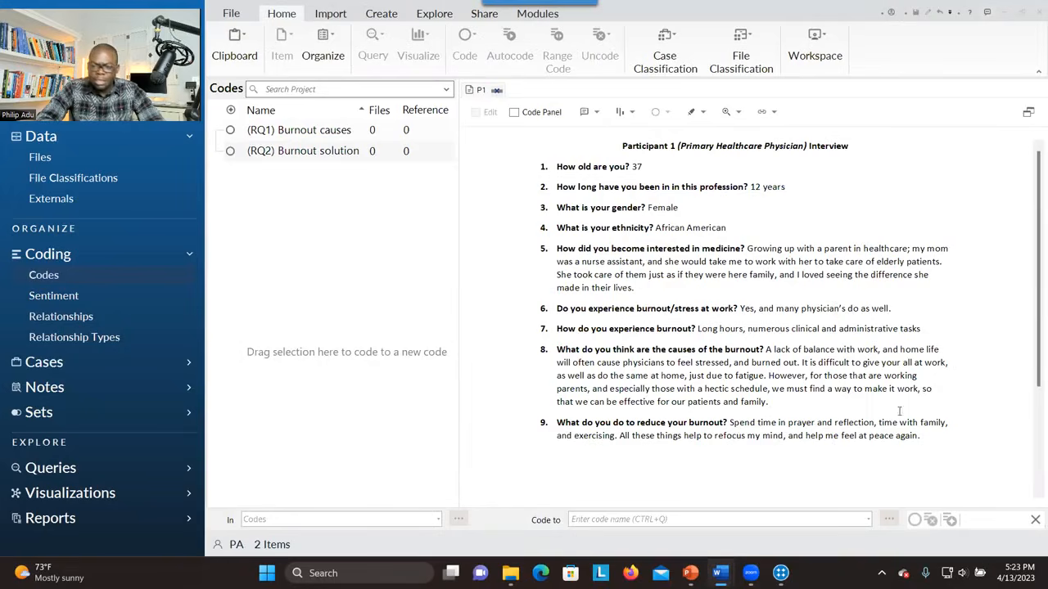
- Select the words "Long hours" in the answer to question 7 of the P1 interview transcript
{"action": "left_click", "coordinate": [700, 329]}
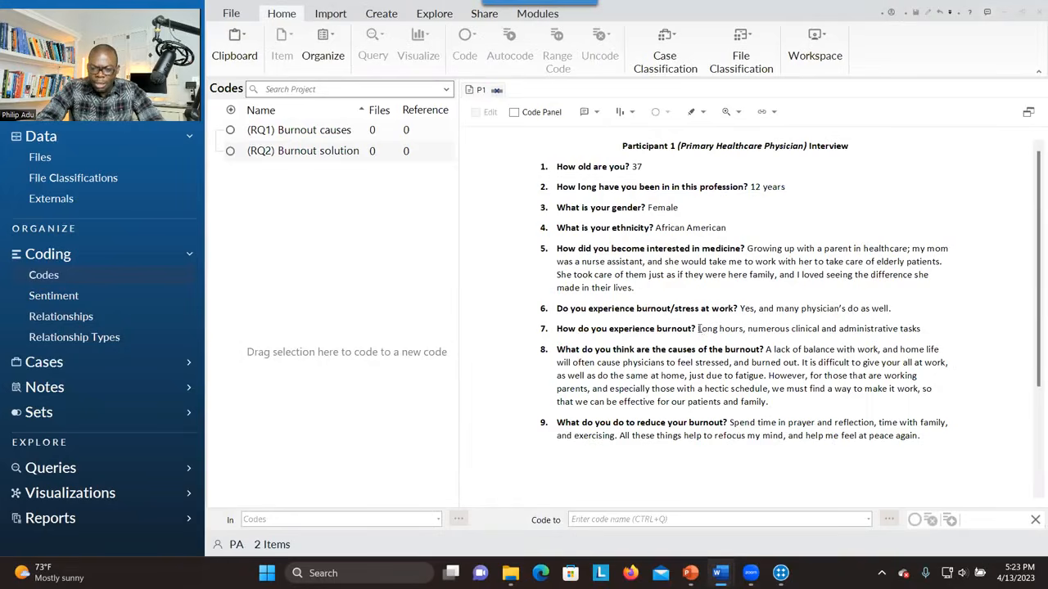
{"action": "right_click", "coordinate": [714, 330]}
{"action": "left_click", "coordinate": [742, 329]}
{"action": "left_click_drag", "start_coordinate": [741, 329], "coordinate": [696, 329]}
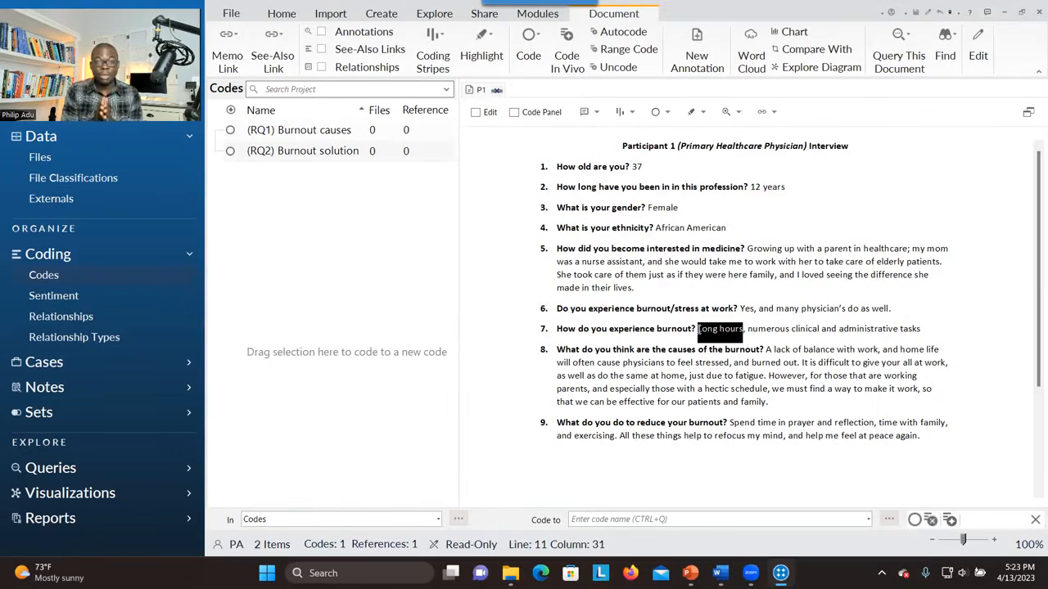
- Create the child code "Having 'long hours'" under "(RQ1) Burnout causes" with coding aggregated from children, and code the selected words to it
{"action": "left_click", "coordinate": [333, 133]}
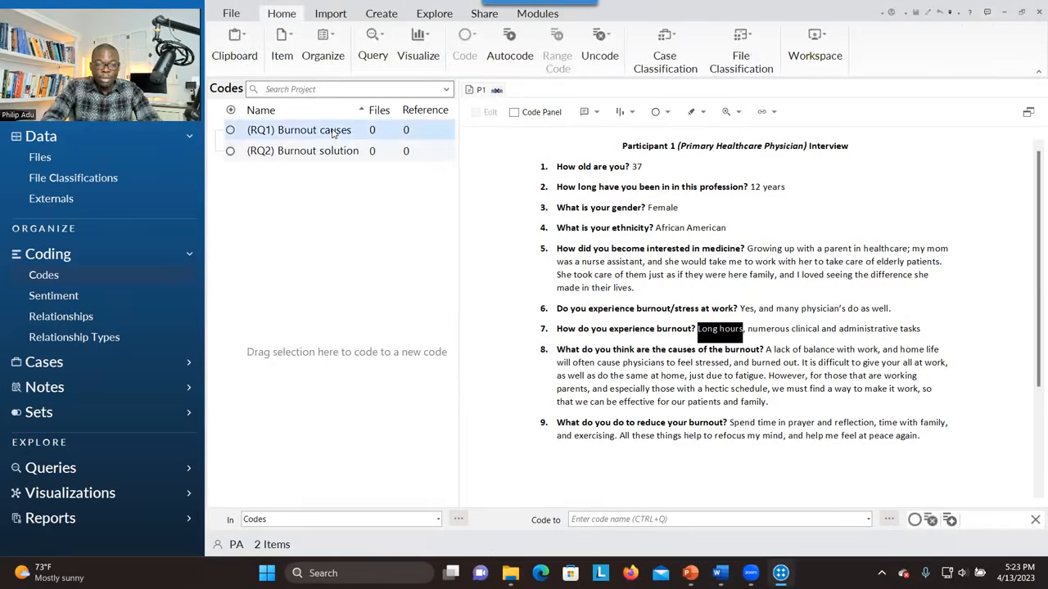
{"action": "right_click", "coordinate": [333, 133]}
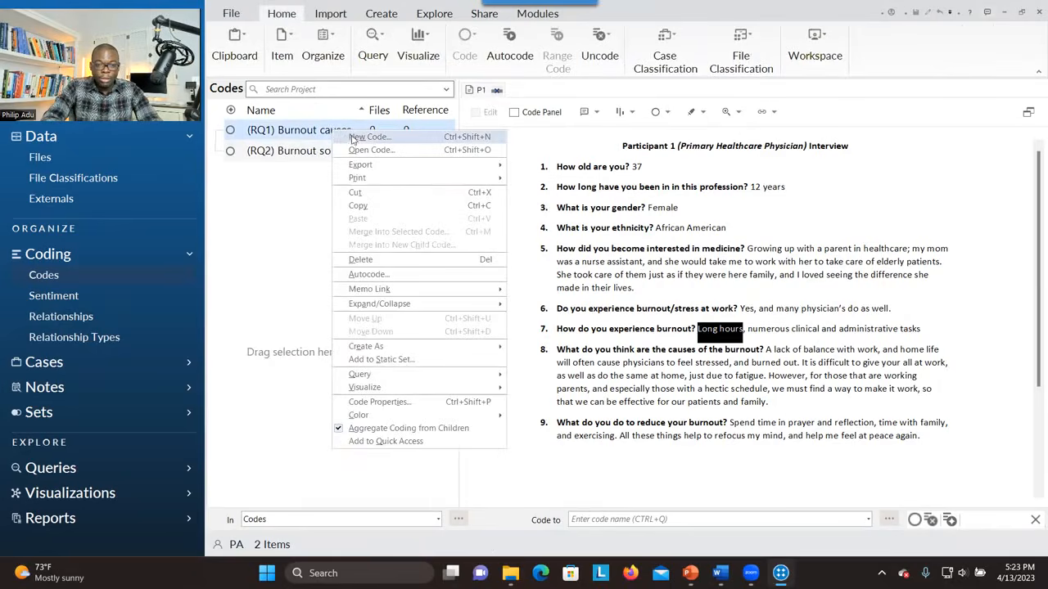
{"action": "left_click", "coordinate": [355, 141]}
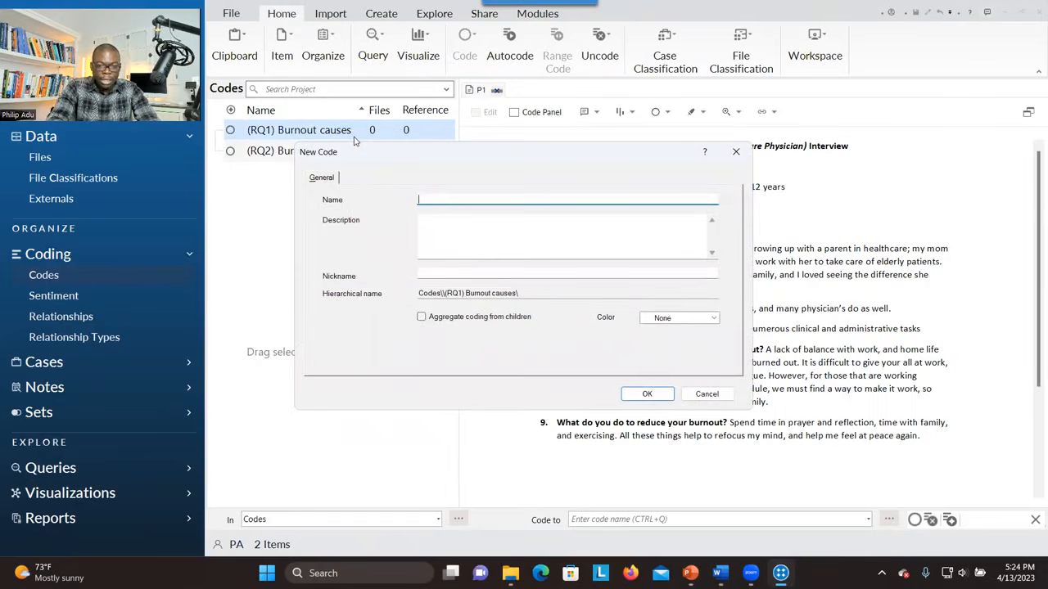
{"action": "type", "text": "Having 'long hours'"}
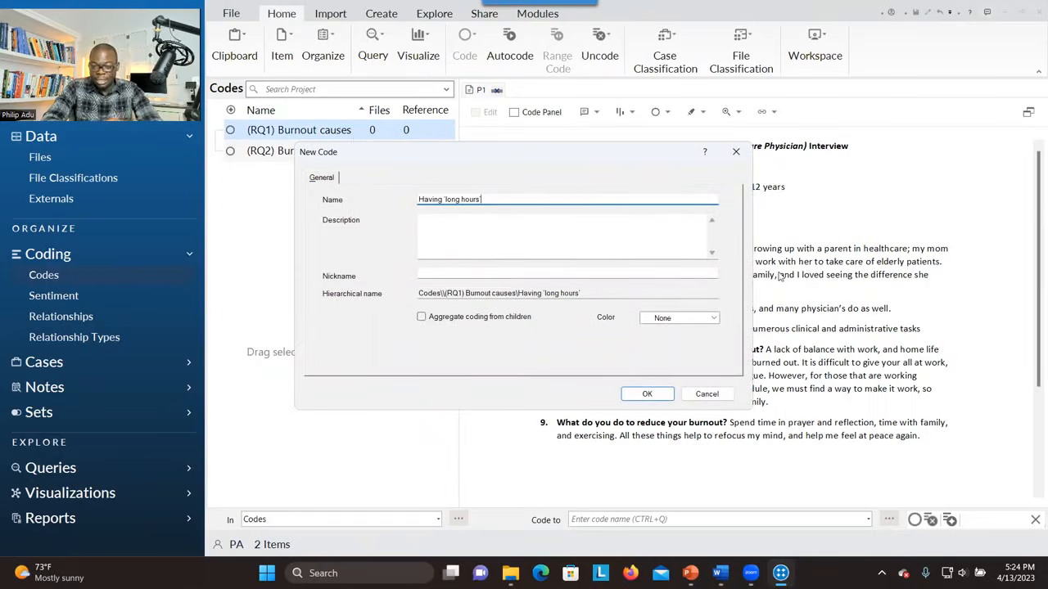
{"action": "left_click", "coordinate": [510, 233]}
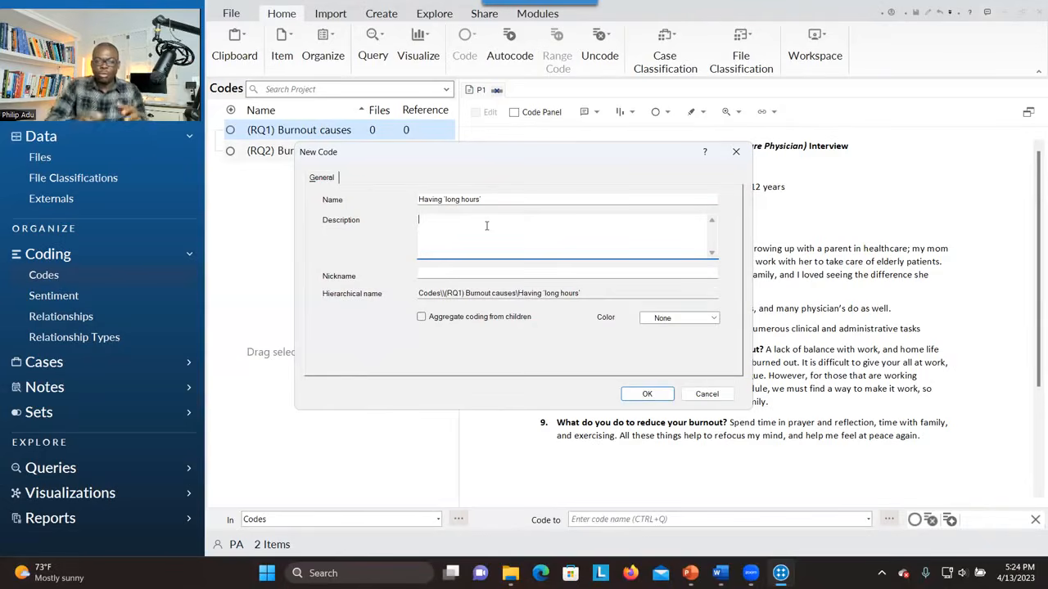
{"action": "left_click", "coordinate": [421, 317]}
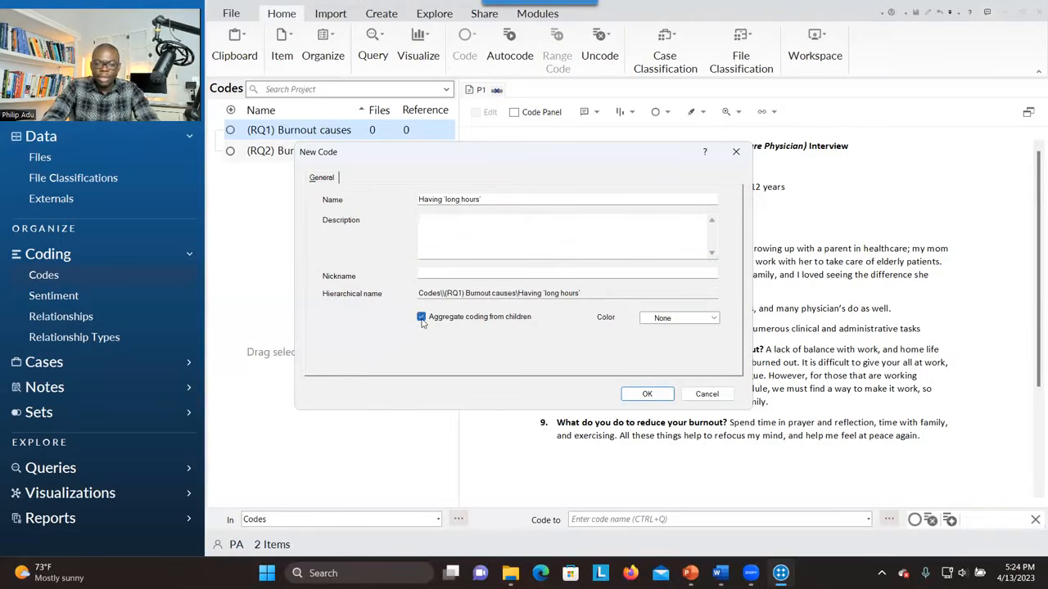
{"action": "left_click", "coordinate": [638, 394]}
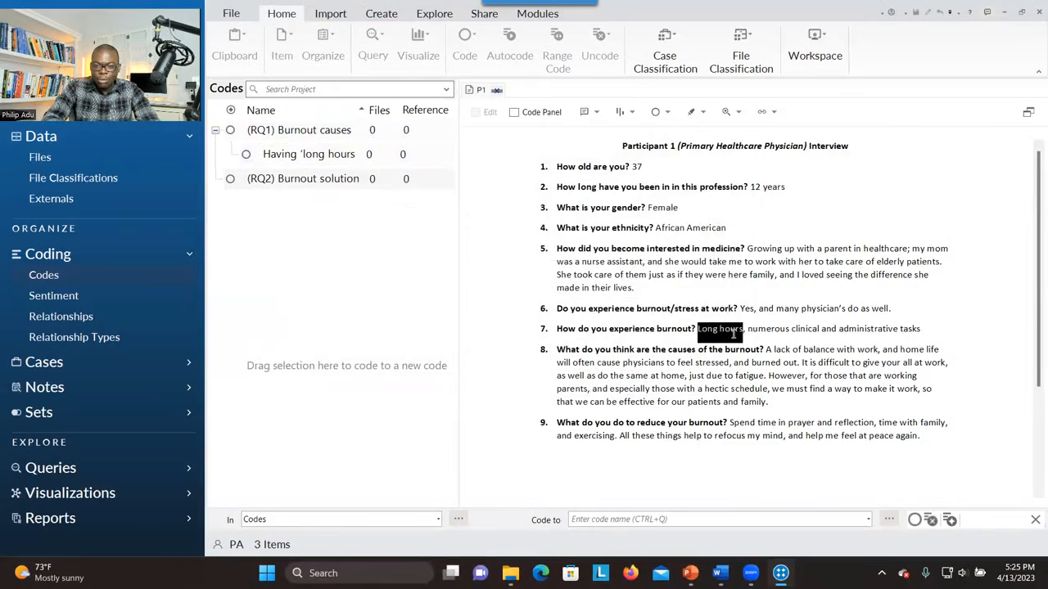
{"action": "left_click_drag", "start_coordinate": [733, 334], "coordinate": [309, 155]}
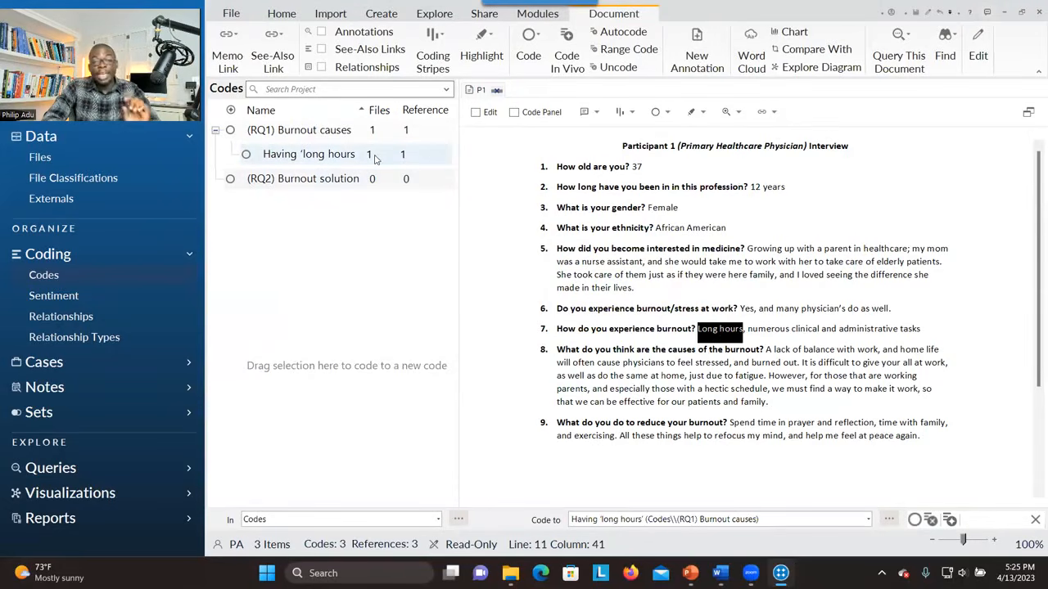
- Open the "Having 'long hours'" code, examine its coded reference and close it again
{"action": "left_click", "coordinate": [329, 157]}
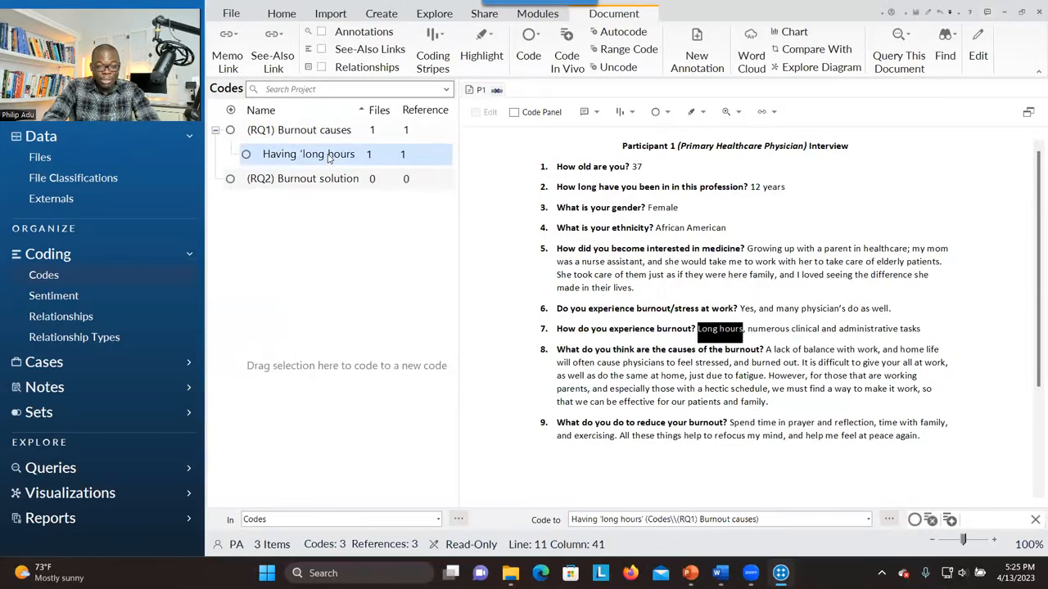
{"action": "double_click", "coordinate": [329, 155]}
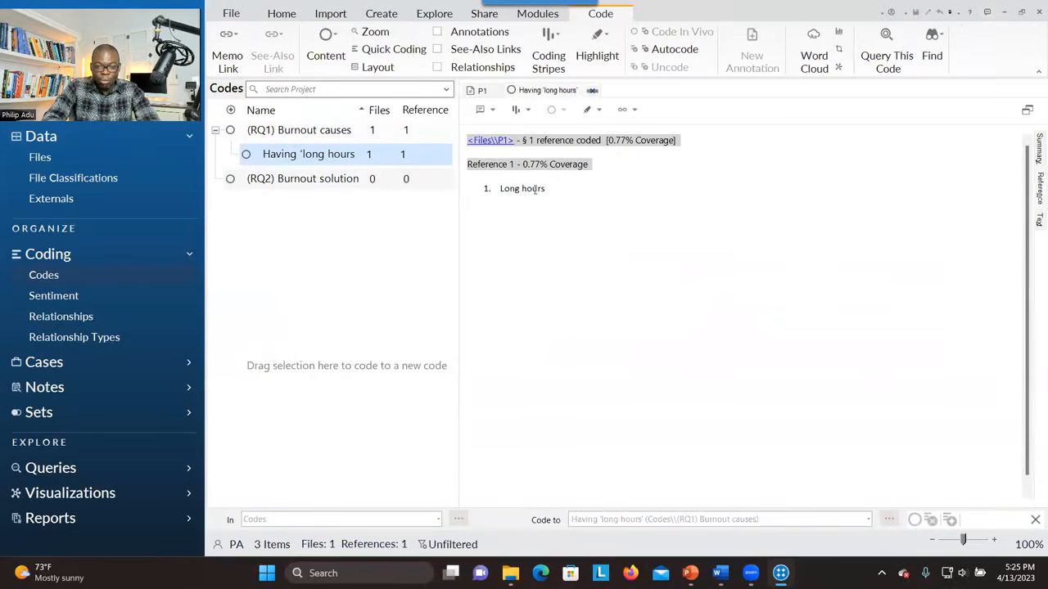
{"action": "left_click_drag", "start_coordinate": [499, 189], "coordinate": [560, 191]}
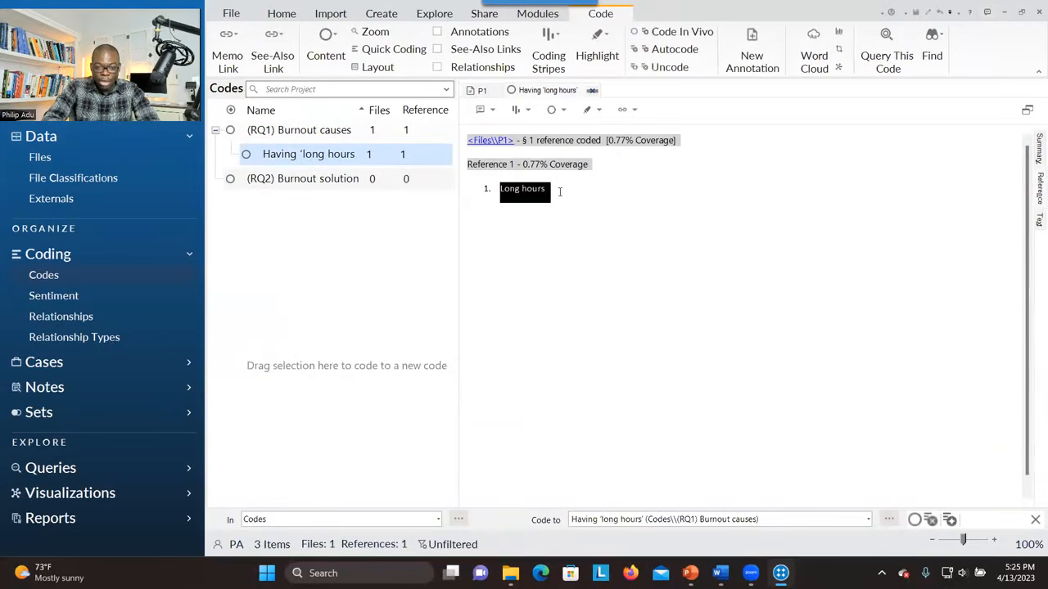
{"action": "left_click", "coordinate": [592, 90]}
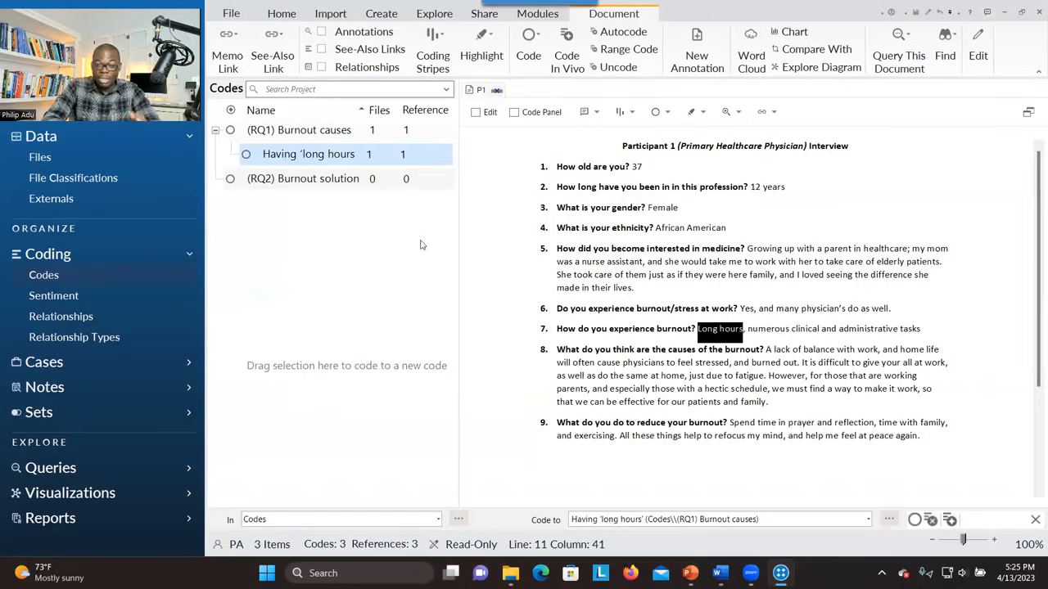
{"action": "right_click", "coordinate": [342, 136]}
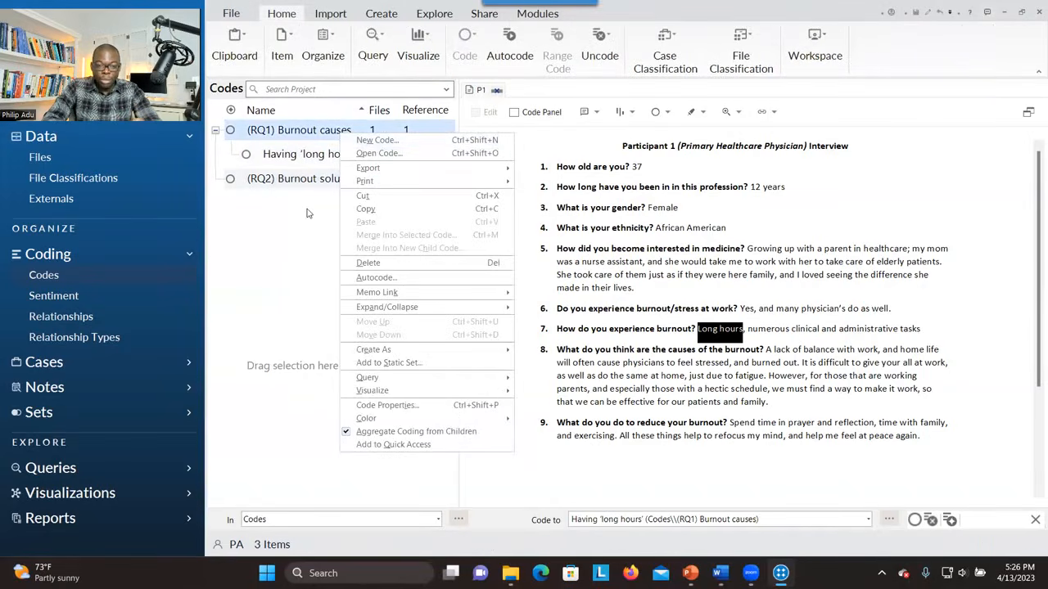
{"action": "left_click", "coordinate": [637, 167]}
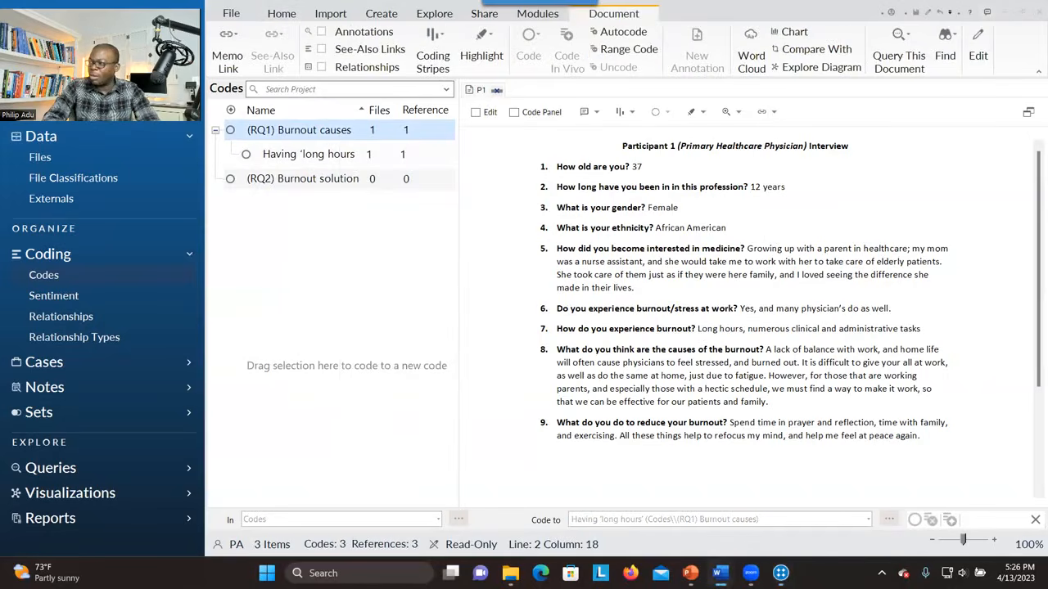
- Code "numerous clinical and administrative tasks" in the question 7 answer to a new child code "Having numerous work-related tasks" under "(RQ1) Burnout causes"
{"action": "left_click_drag", "start_coordinate": [747, 329], "coordinate": [925, 328]}
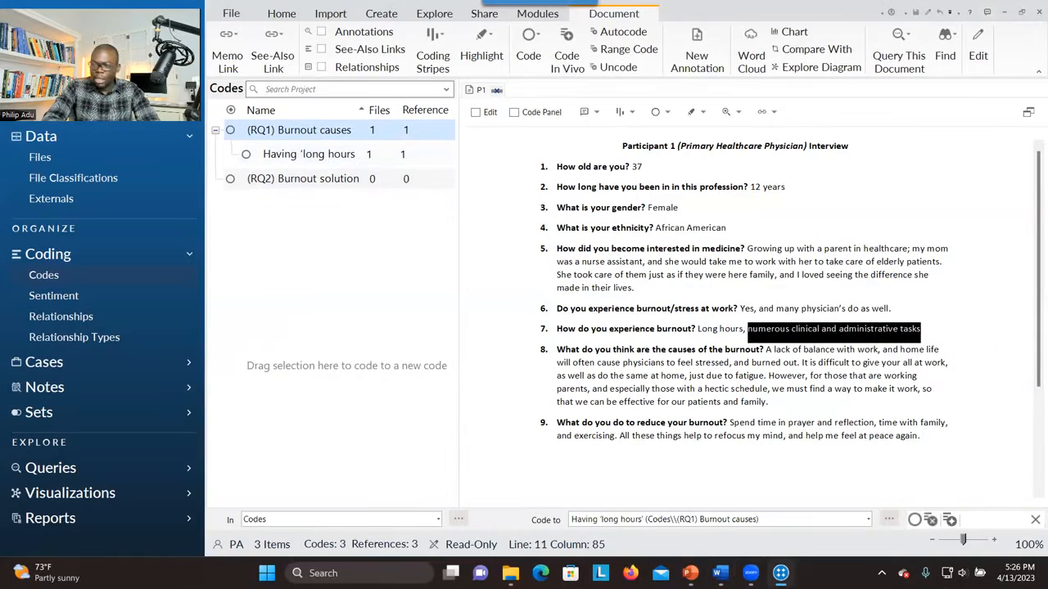
{"action": "right_click", "coordinate": [774, 333]}
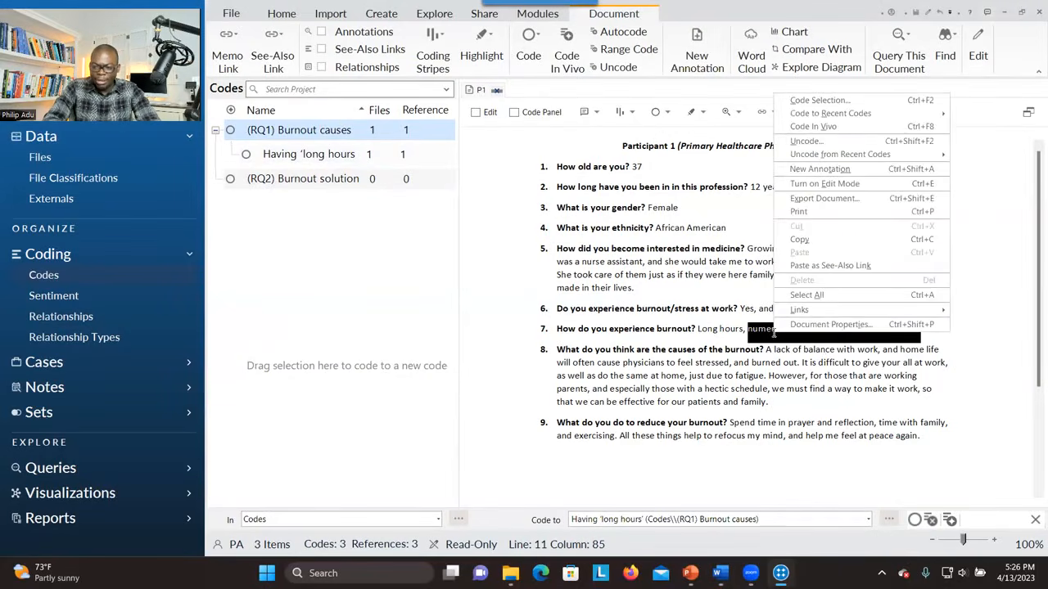
{"action": "left_click", "coordinate": [810, 101]}
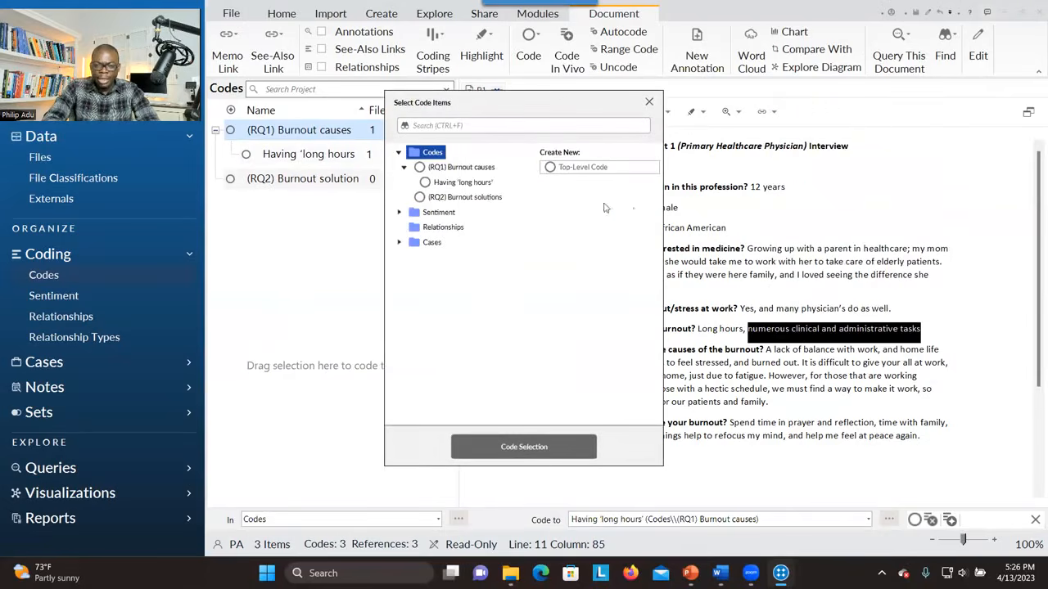
{"action": "left_click", "coordinate": [462, 168]}
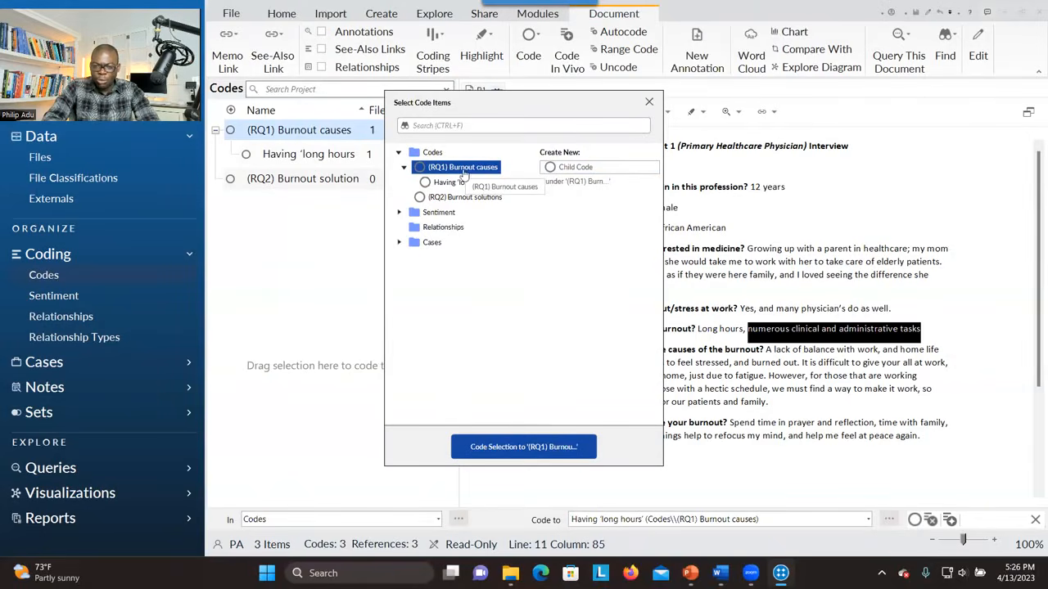
{"action": "left_click", "coordinate": [584, 168]}
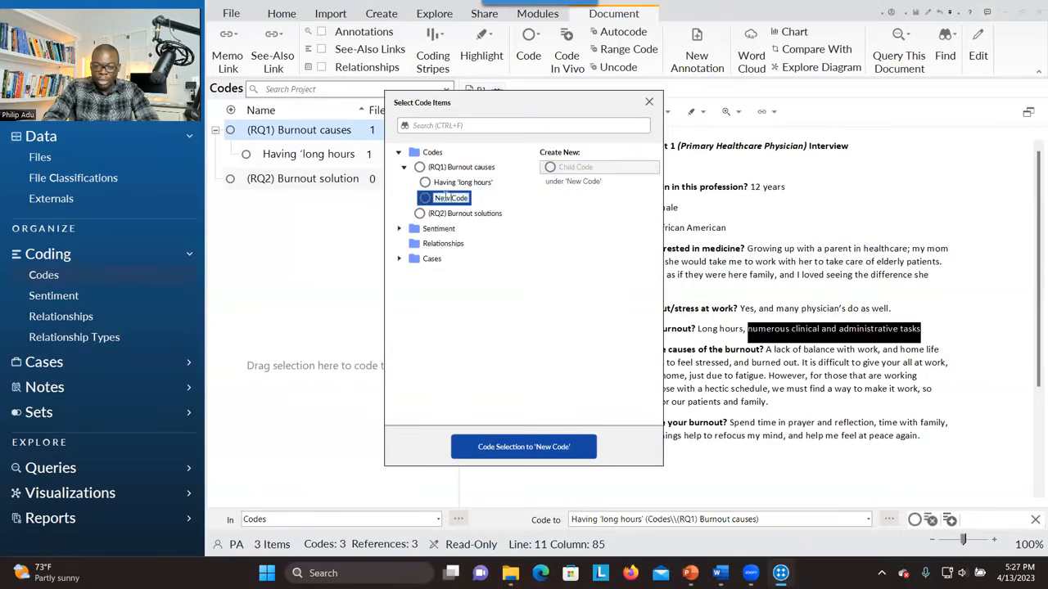
{"action": "key", "text": "BackSpace"}
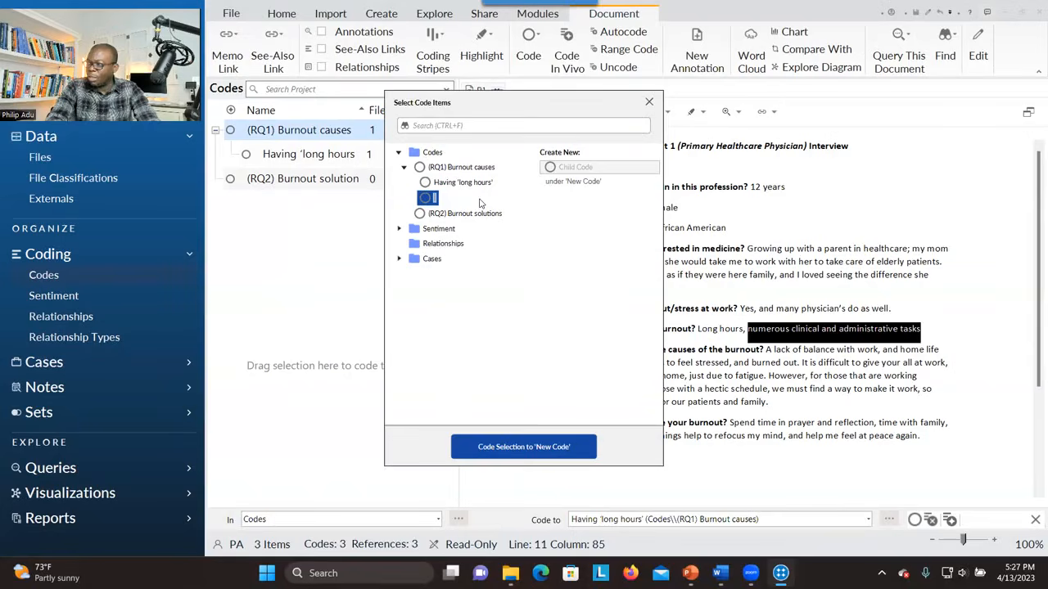
{"action": "type", "text": "Having numer"}
{"action": "type", "text": "ous work-related"}
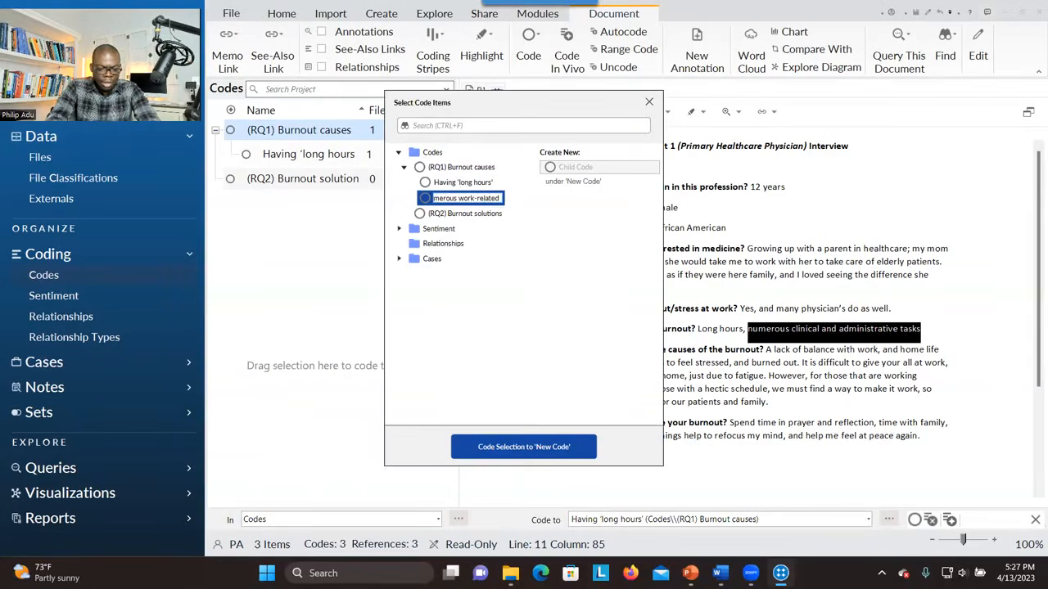
{"action": "type", "text": " tasks"}
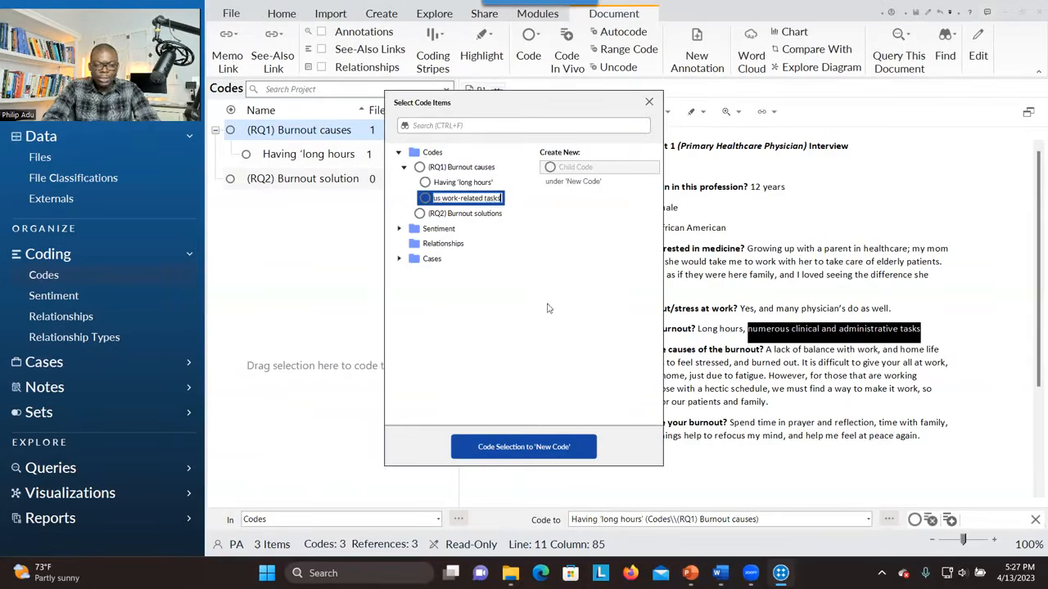
{"action": "left_click", "coordinate": [513, 447]}
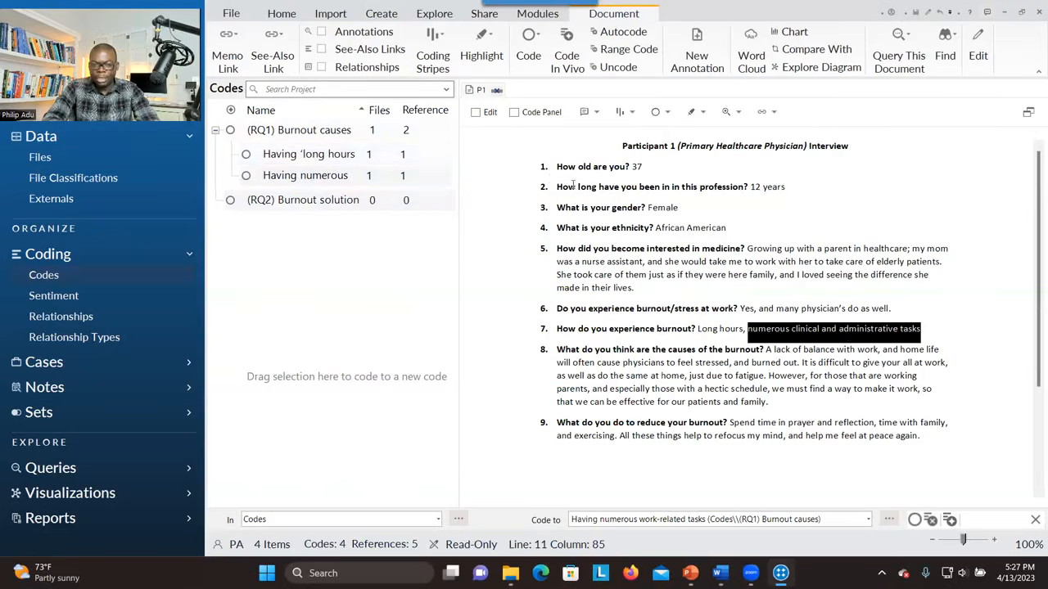
{"action": "right_click", "coordinate": [309, 132]}
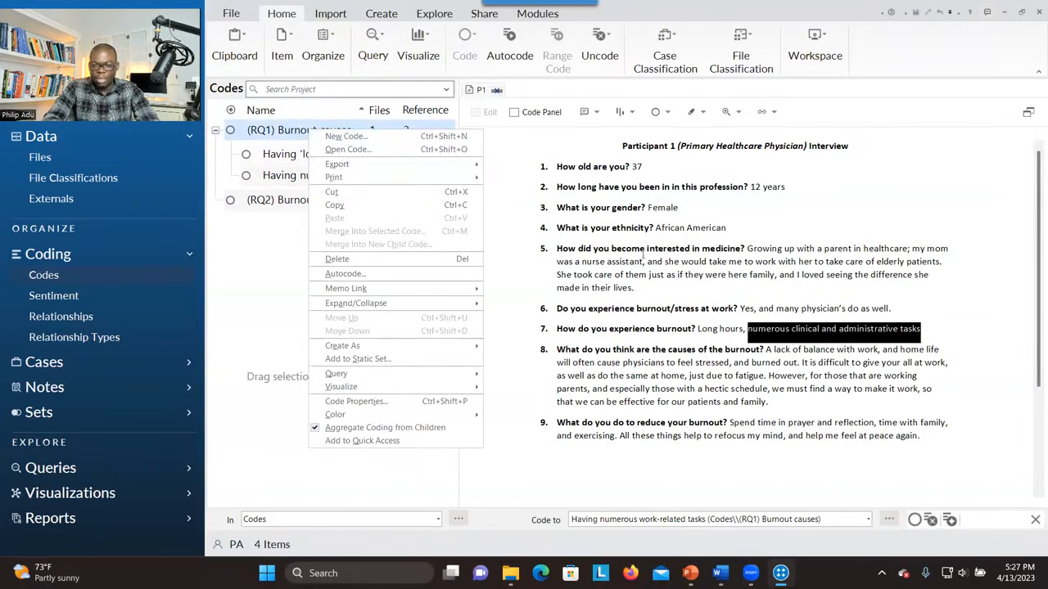
{"action": "right_click", "coordinate": [765, 331]}
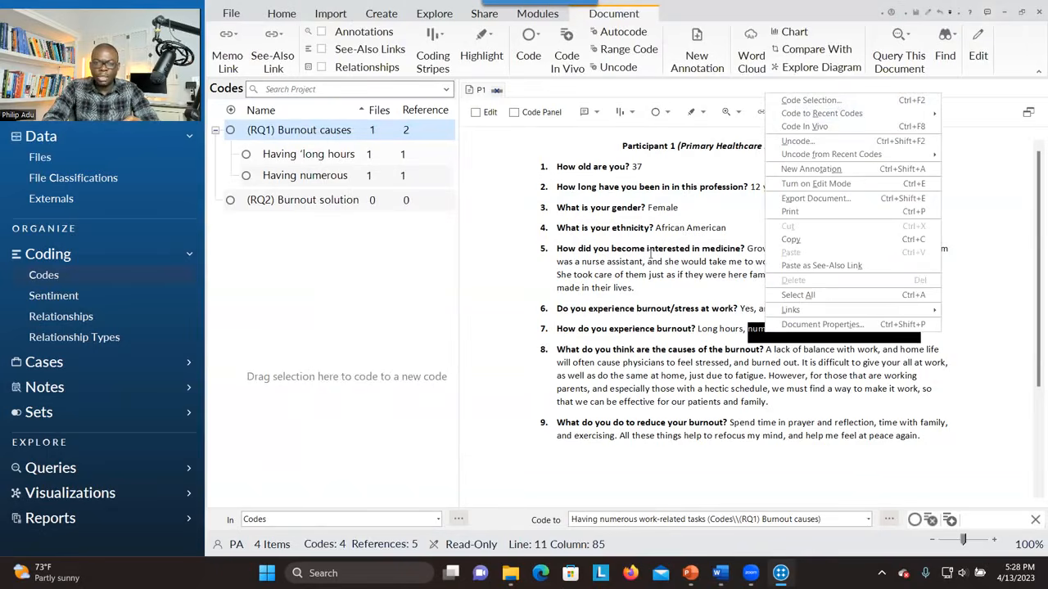
{"action": "left_click", "coordinate": [596, 187]}
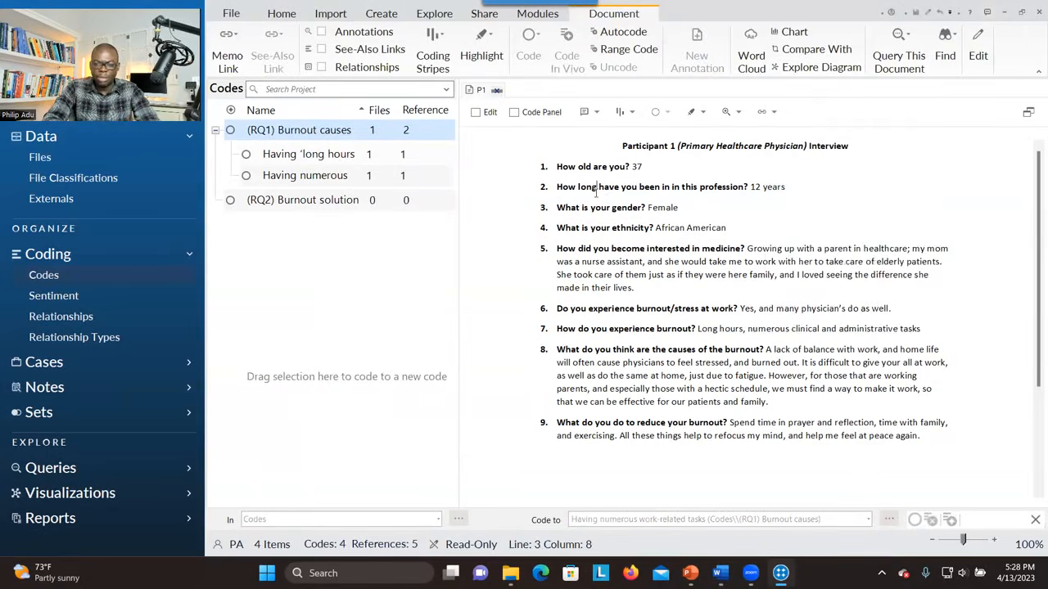
{"action": "left_click_drag", "start_coordinate": [749, 327], "coordinate": [938, 329]}
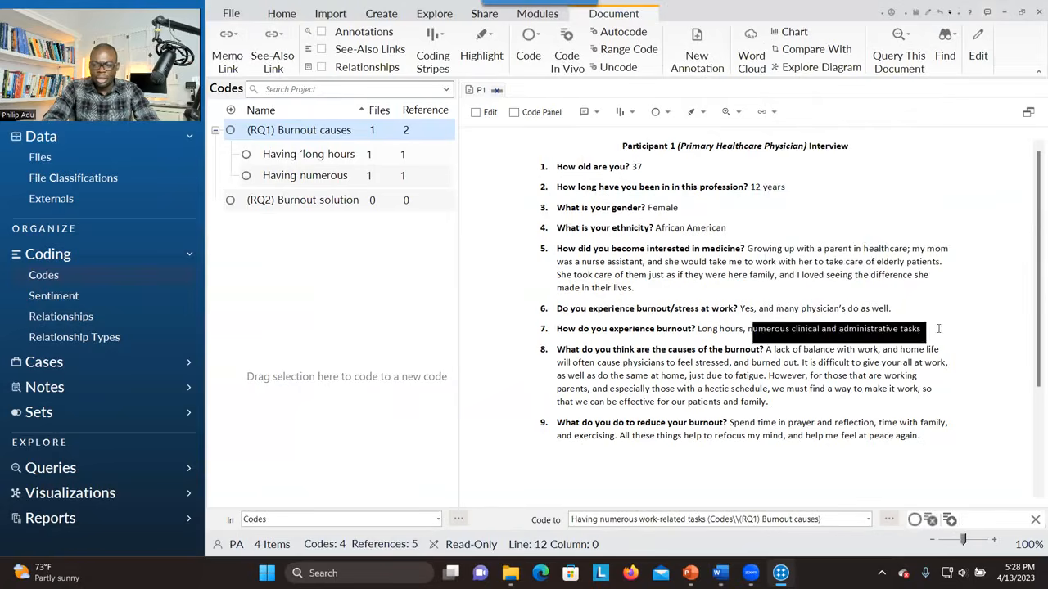
- Code the first sentence of the question 8 answer to a new child code "No work-family balance" under "(RQ1) Burnout causes"
{"action": "left_click_drag", "start_coordinate": [799, 362], "coordinate": [765, 350]}
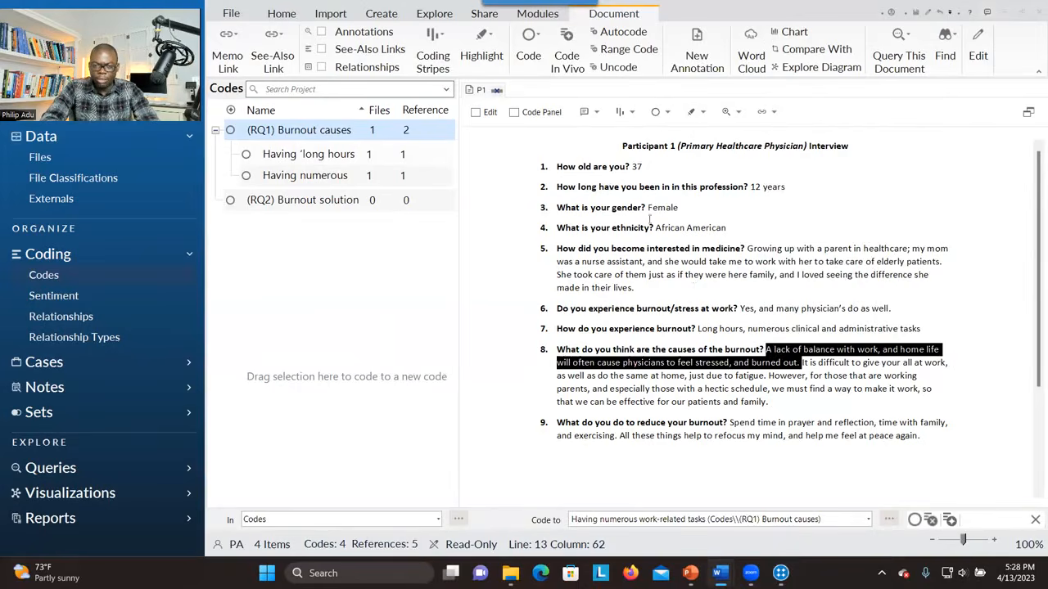
{"action": "left_click", "coordinate": [533, 41]}
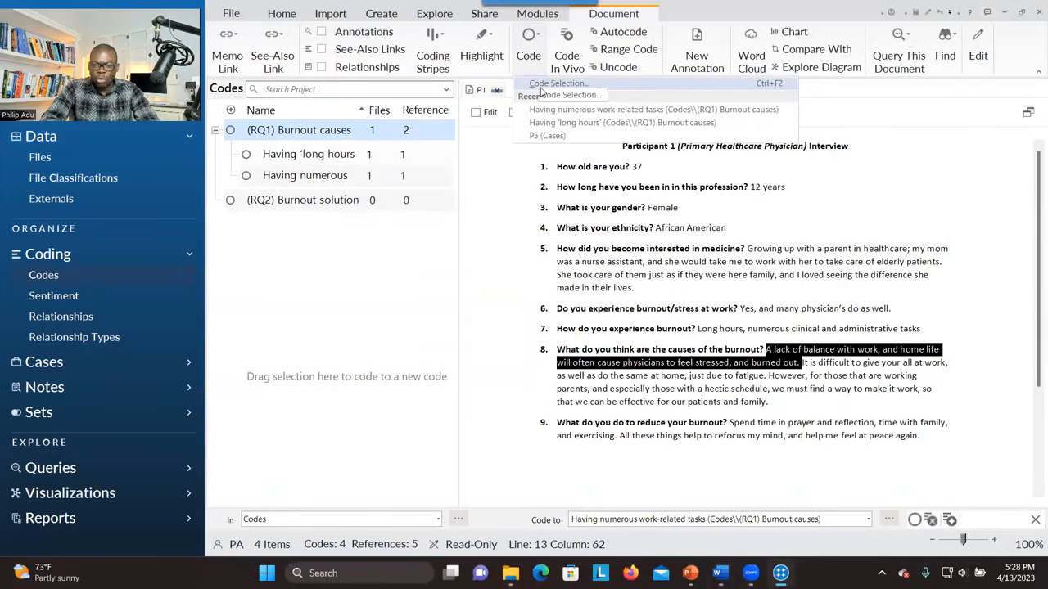
{"action": "left_click", "coordinate": [540, 91]}
{"action": "left_click", "coordinate": [449, 168]}
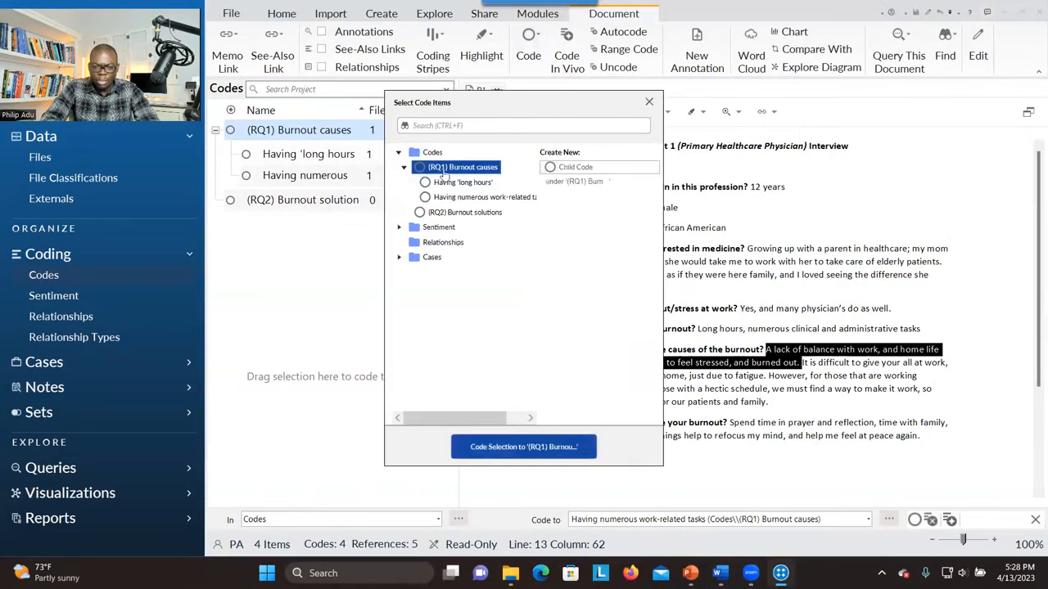
{"action": "left_click", "coordinate": [568, 167]}
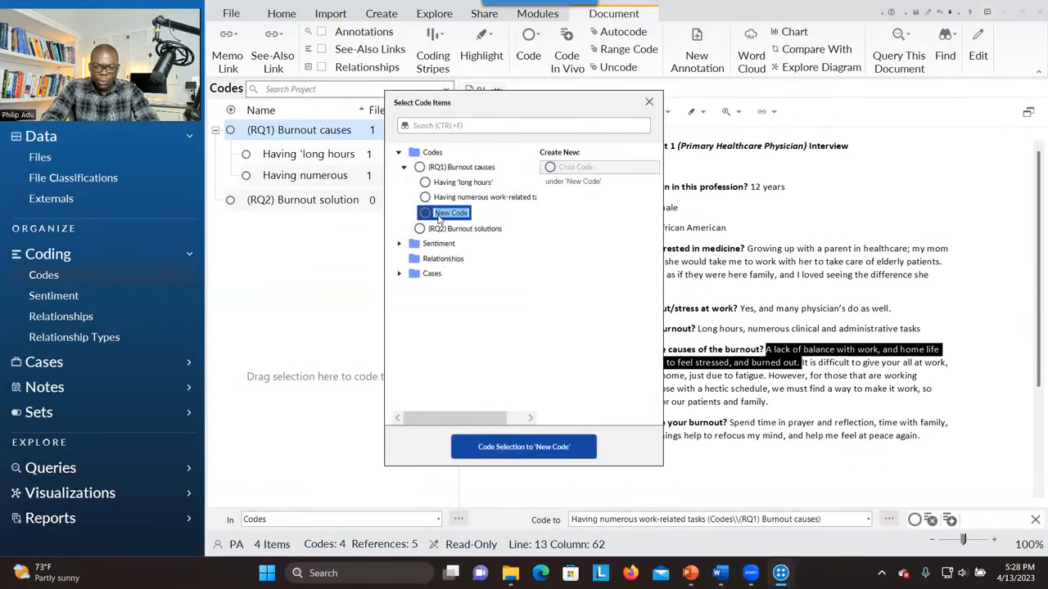
{"action": "type", "text": "No work-family balance"}
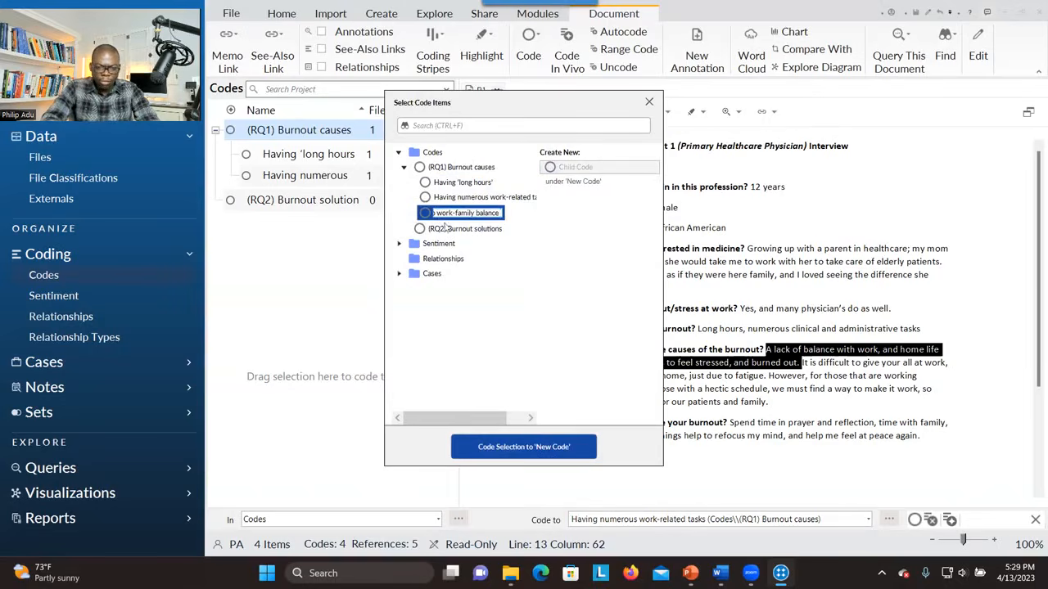
{"action": "left_click", "coordinate": [494, 449]}
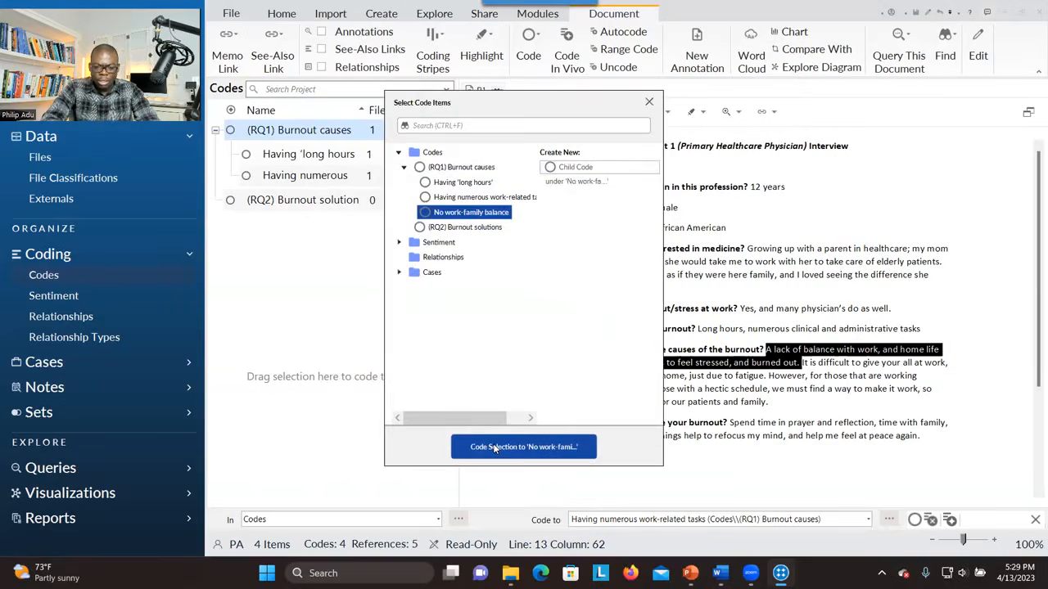
{"action": "left_click", "coordinate": [494, 448]}
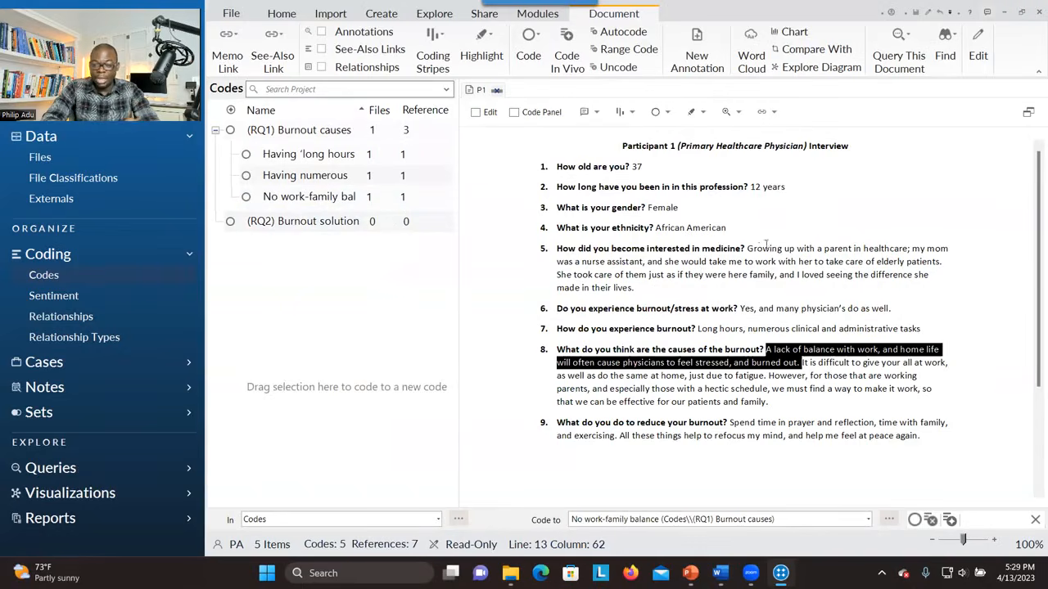
{"action": "right_click", "coordinate": [287, 134]}
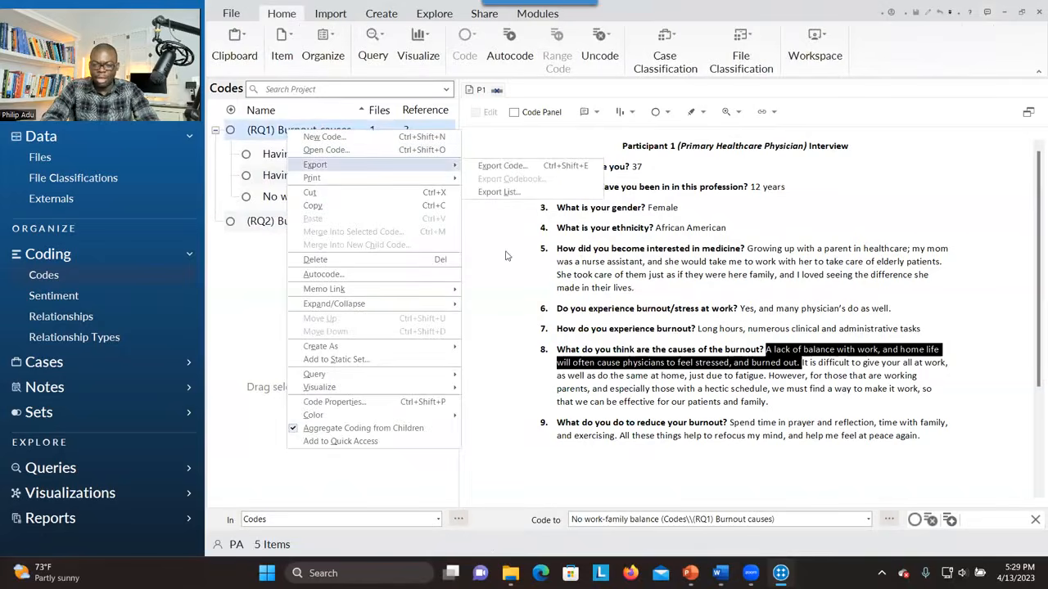
{"action": "left_click", "coordinate": [627, 273]}
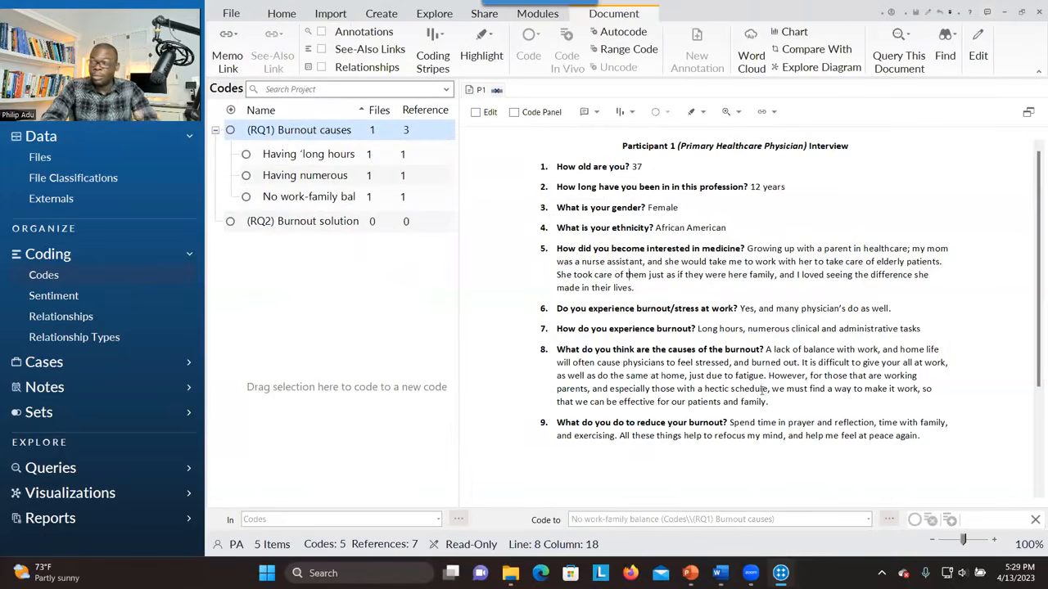
{"action": "key", "text": "alt+Tab"}
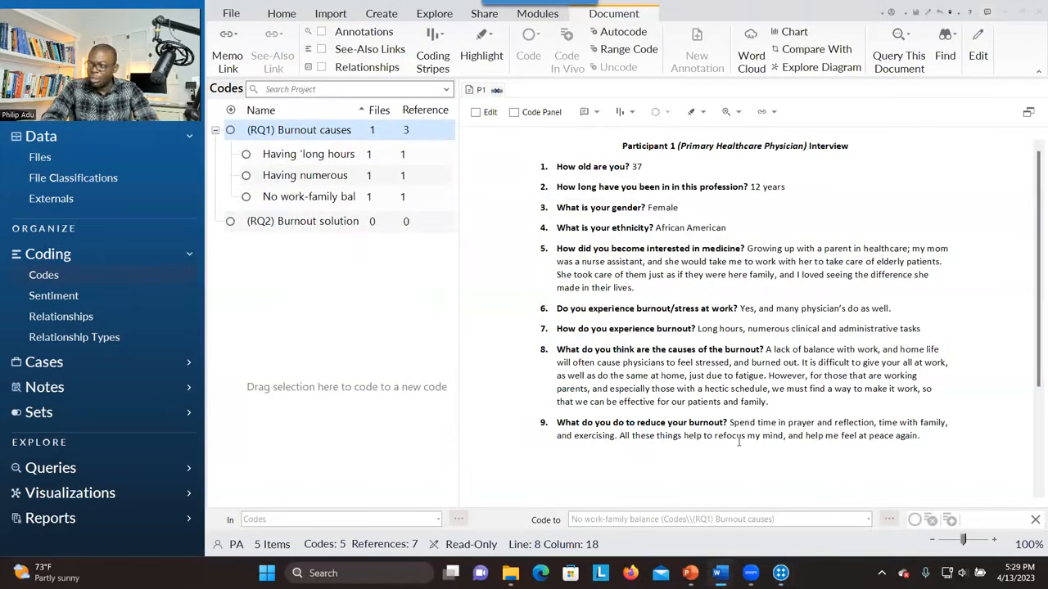
- Select the words "Spend time in prayer and reflection" in the answer to question 9 of the P1 transcript
{"action": "left_click", "coordinate": [731, 423]}
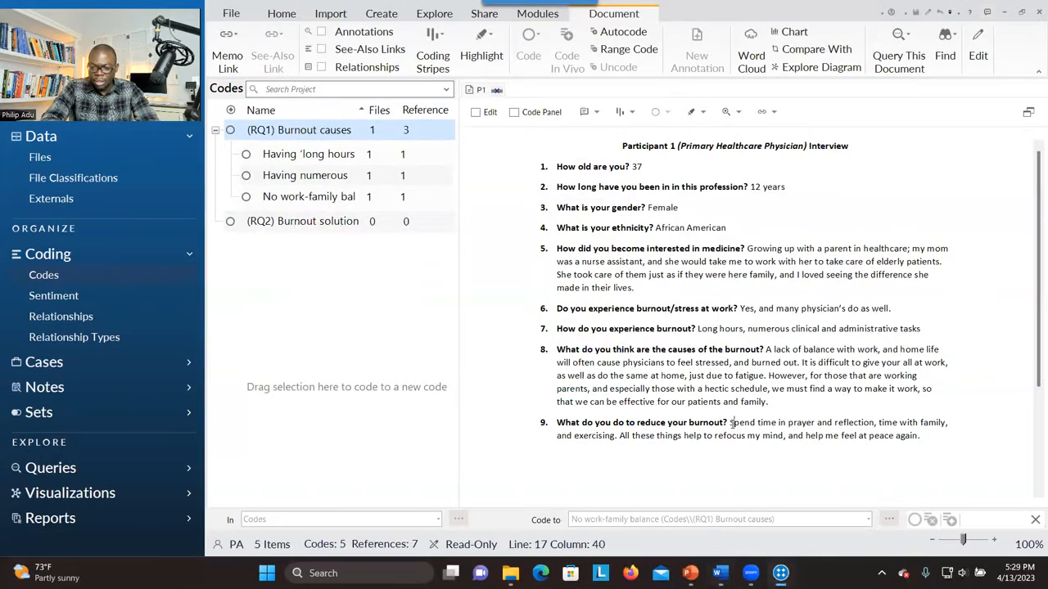
{"action": "mouse_move", "coordinate": [731, 422]}
{"action": "left_mouse_down"}
{"action": "mouse_move", "coordinate": [877, 421]}
{"action": "mouse_move", "coordinate": [727, 424]}
{"action": "left_mouse_up"}
{"action": "left_click", "coordinate": [877, 422]}
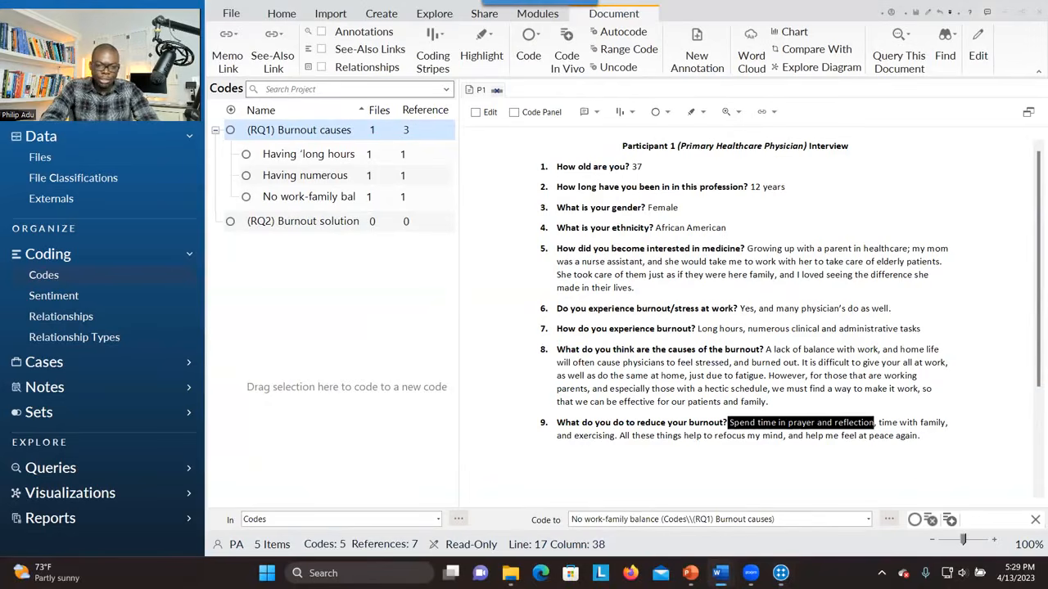
- Create the child code "Engaging in meditation" under "(RQ2) Burnout solutions" with coding aggregated from children, and code the selected words to it
{"action": "left_click", "coordinate": [292, 226]}
{"action": "right_click", "coordinate": [291, 225]}
{"action": "key", "text": "Escape"}
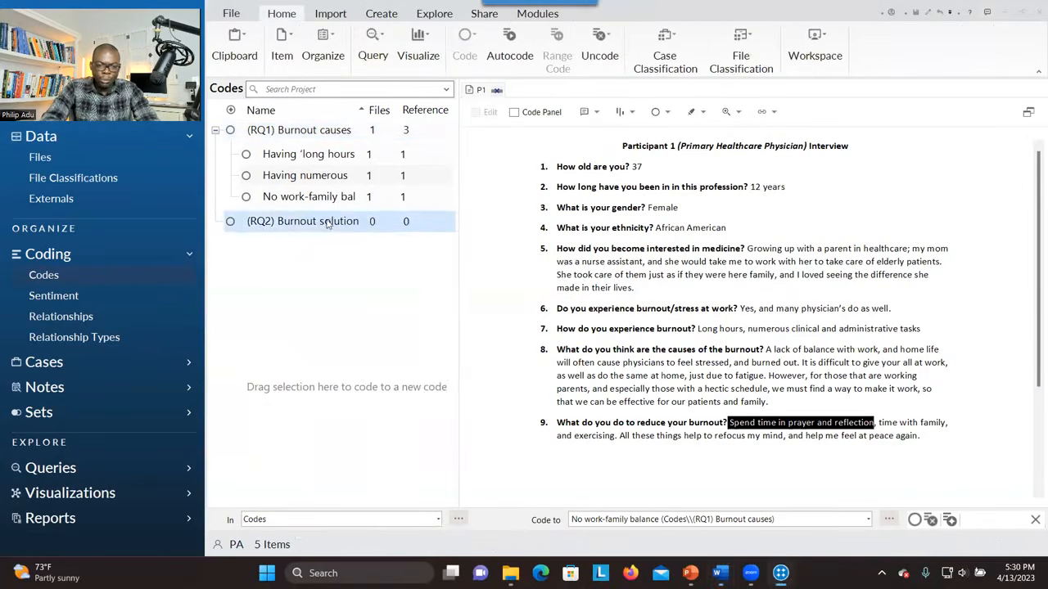
{"action": "type", "text": "meditation"}
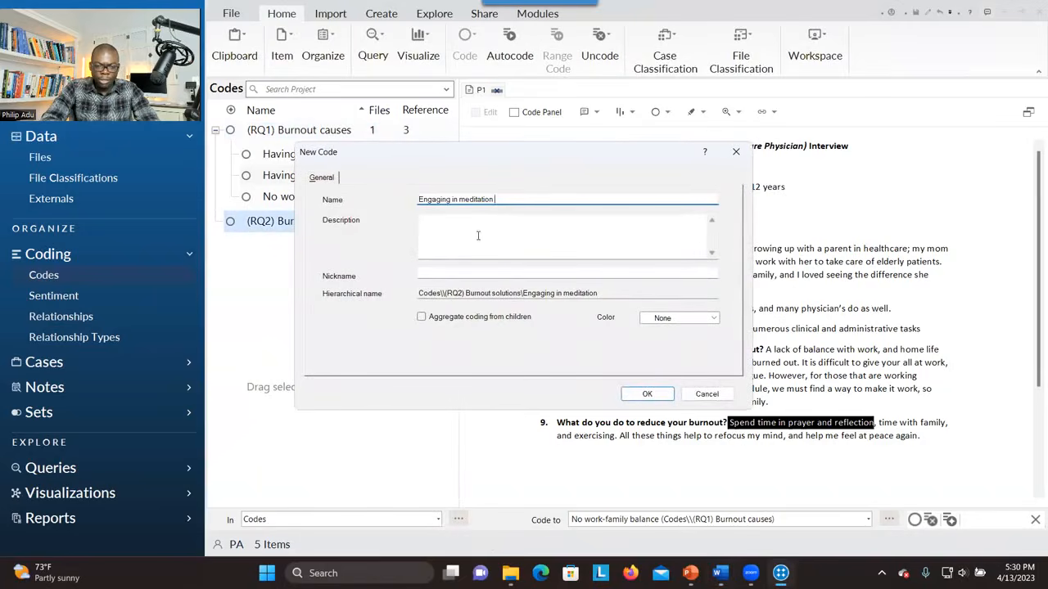
{"action": "left_click", "coordinate": [478, 236]}
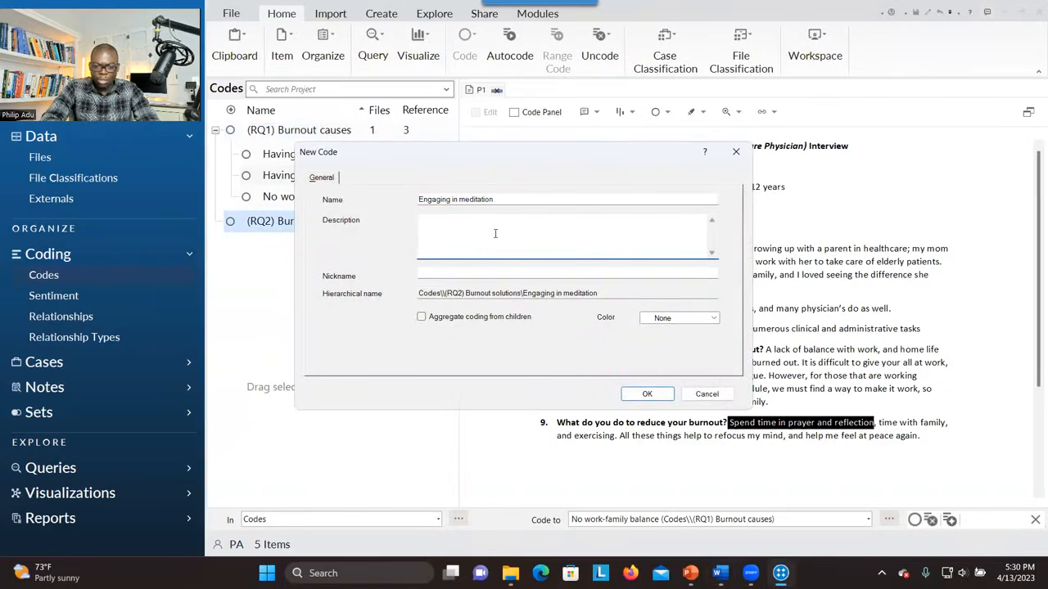
{"action": "left_click", "coordinate": [422, 317]}
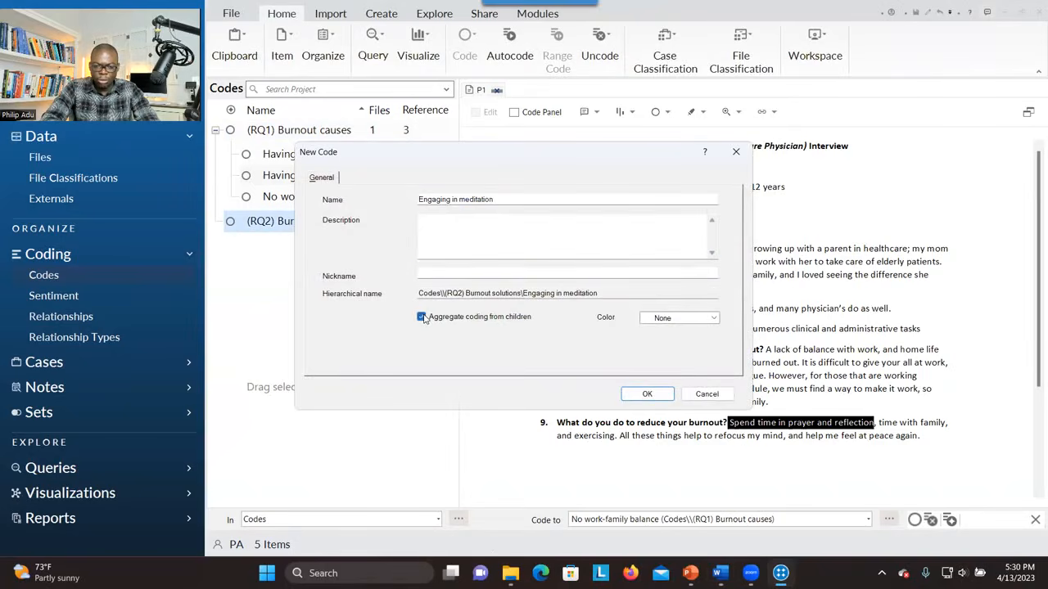
{"action": "left_click", "coordinate": [647, 394]}
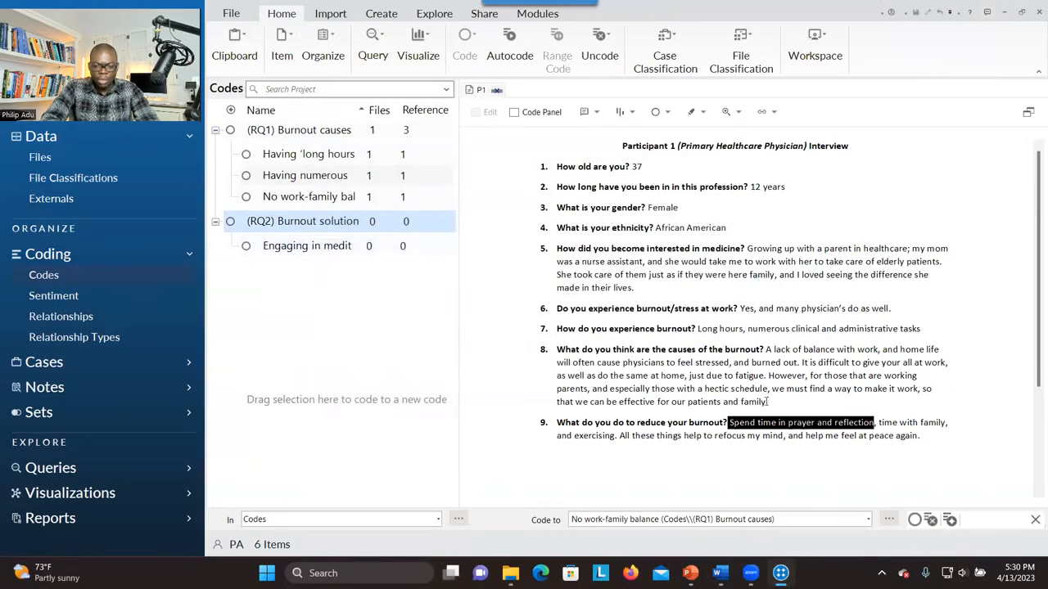
{"action": "left_click_drag", "start_coordinate": [779, 422], "coordinate": [380, 254]}
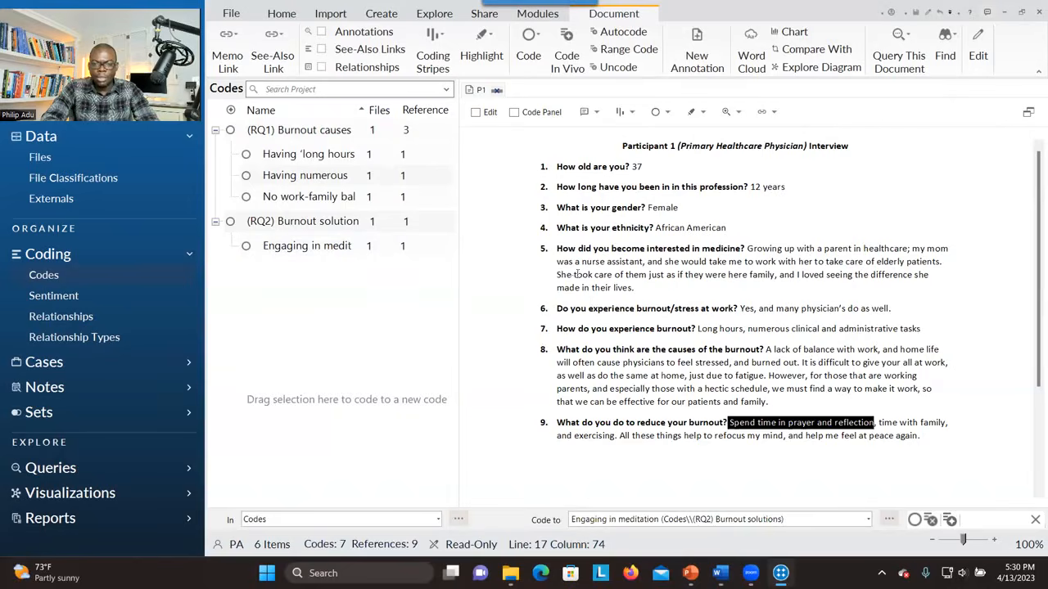
{"action": "left_click", "coordinate": [596, 277]}
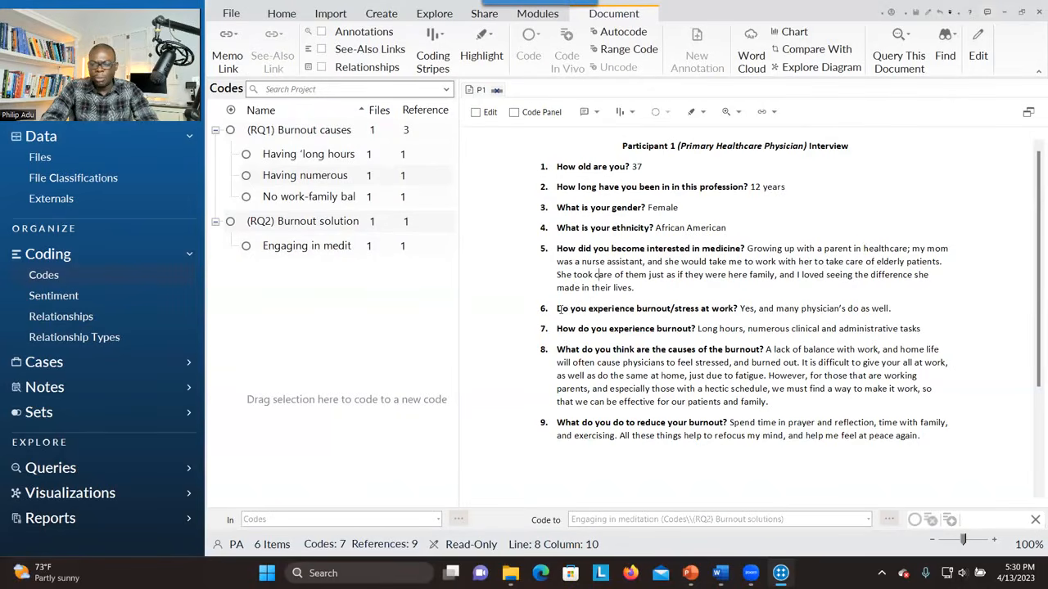
- Make the P1 transcript editable and colour question 6 and its answer blue
{"action": "left_click_drag", "start_coordinate": [557, 311], "coordinate": [892, 304]}
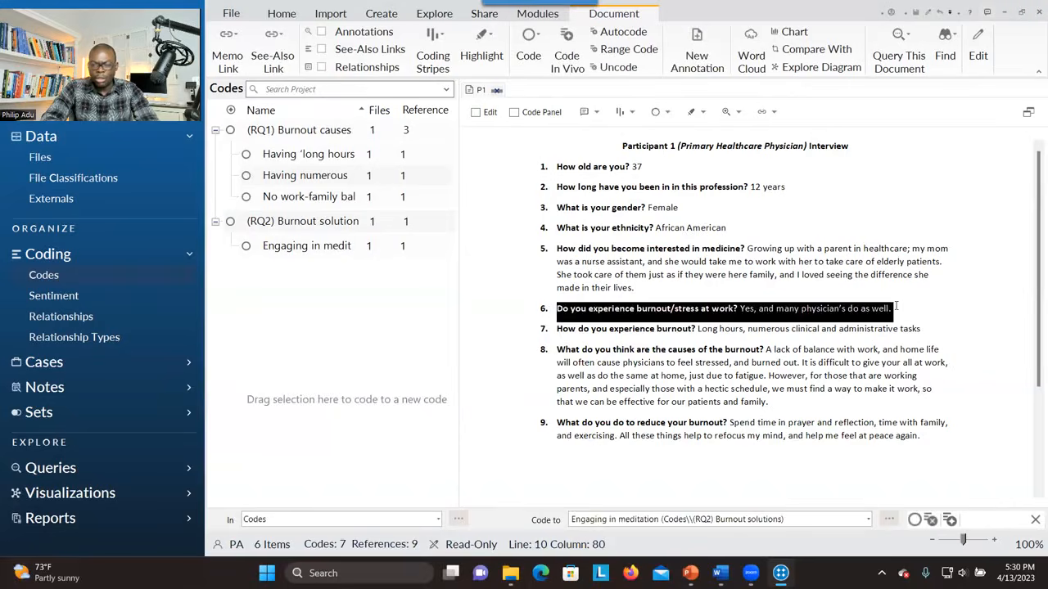
{"action": "left_click", "coordinate": [670, 286]}
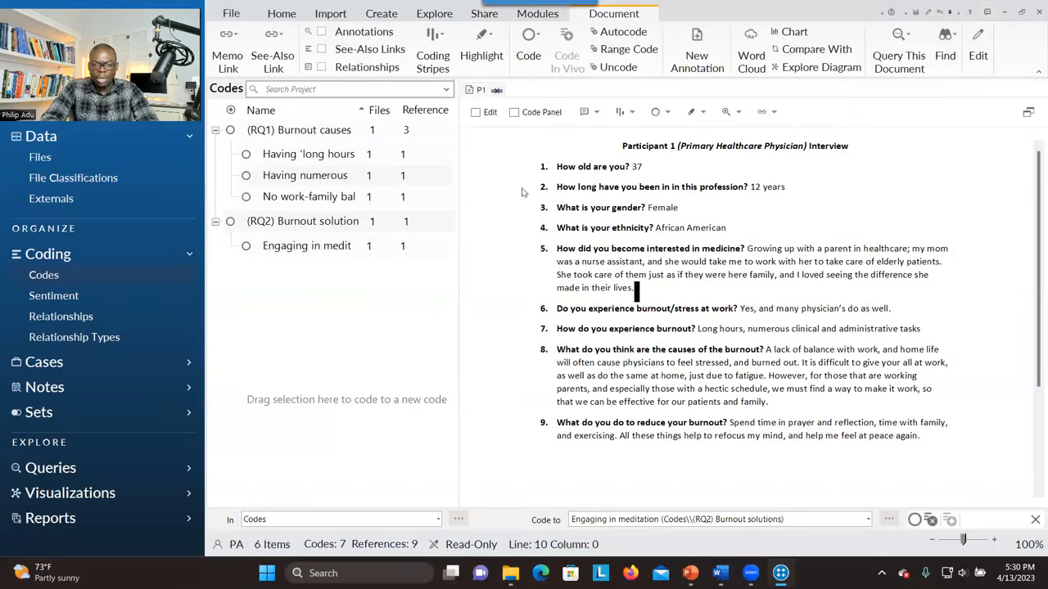
{"action": "left_click", "coordinate": [476, 113]}
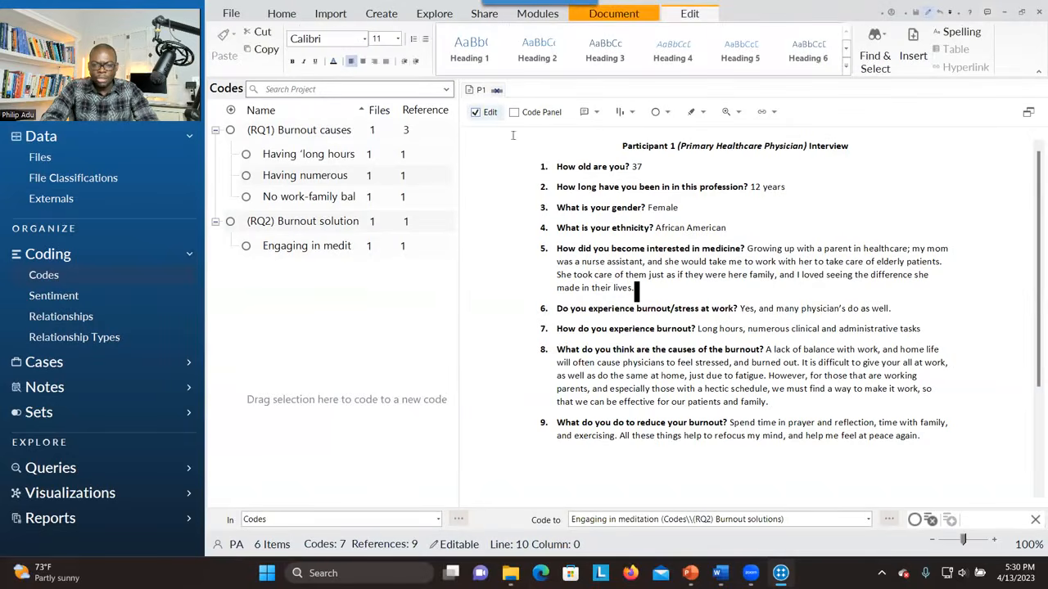
{"action": "left_click", "coordinate": [636, 307]}
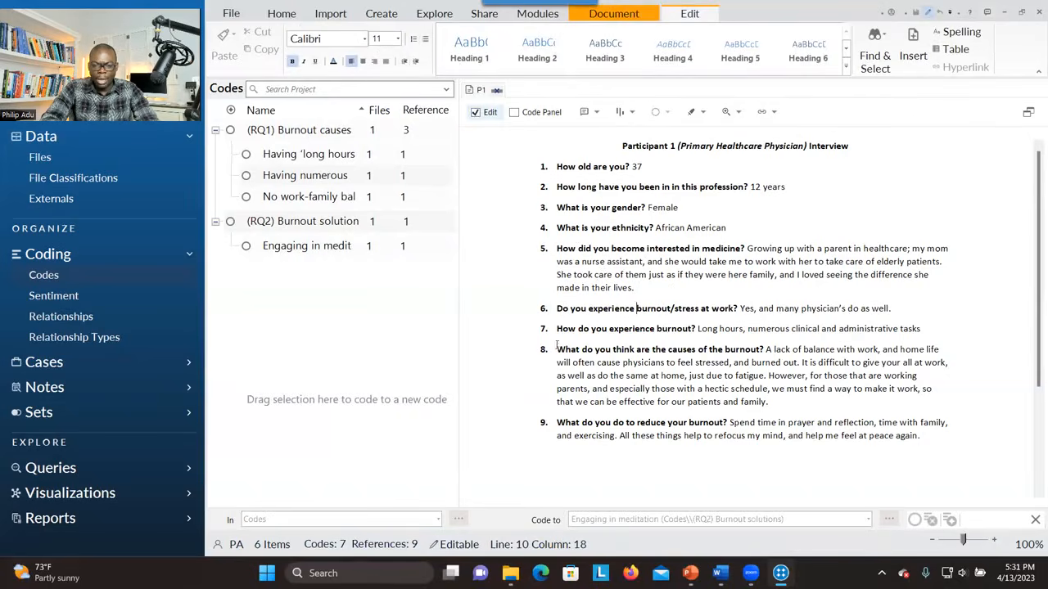
{"action": "left_click_drag", "start_coordinate": [555, 309], "coordinate": [895, 307]}
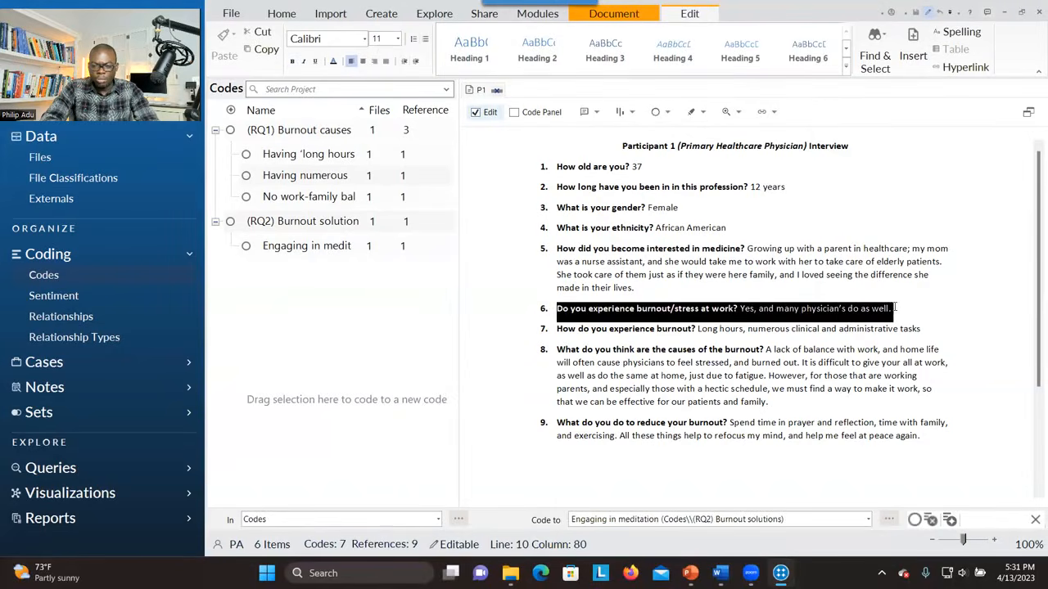
{"action": "left_click", "coordinate": [336, 64]}
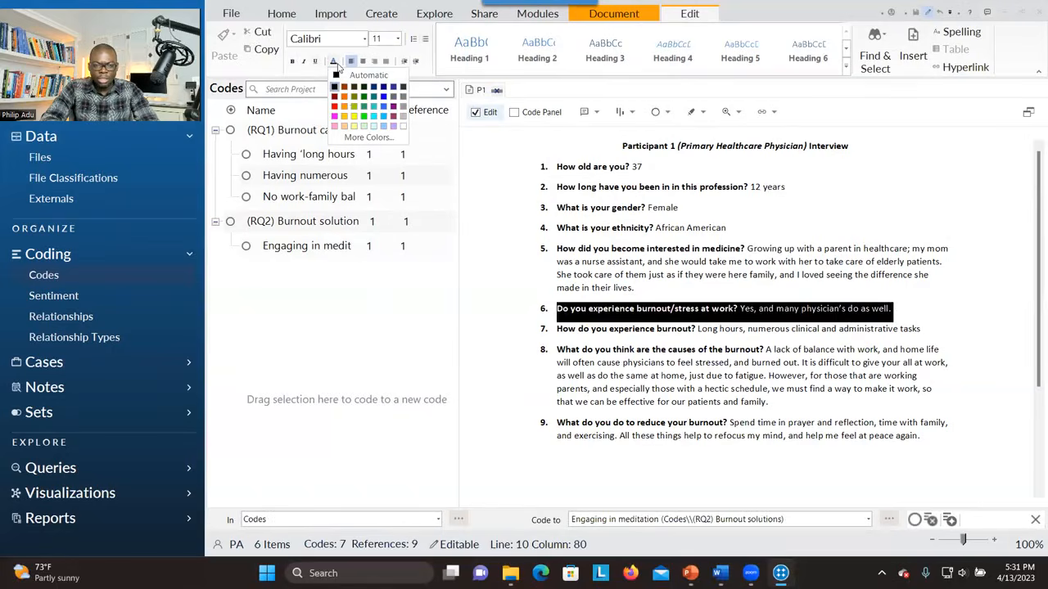
{"action": "left_click", "coordinate": [384, 100]}
{"action": "left_click", "coordinate": [696, 238]}
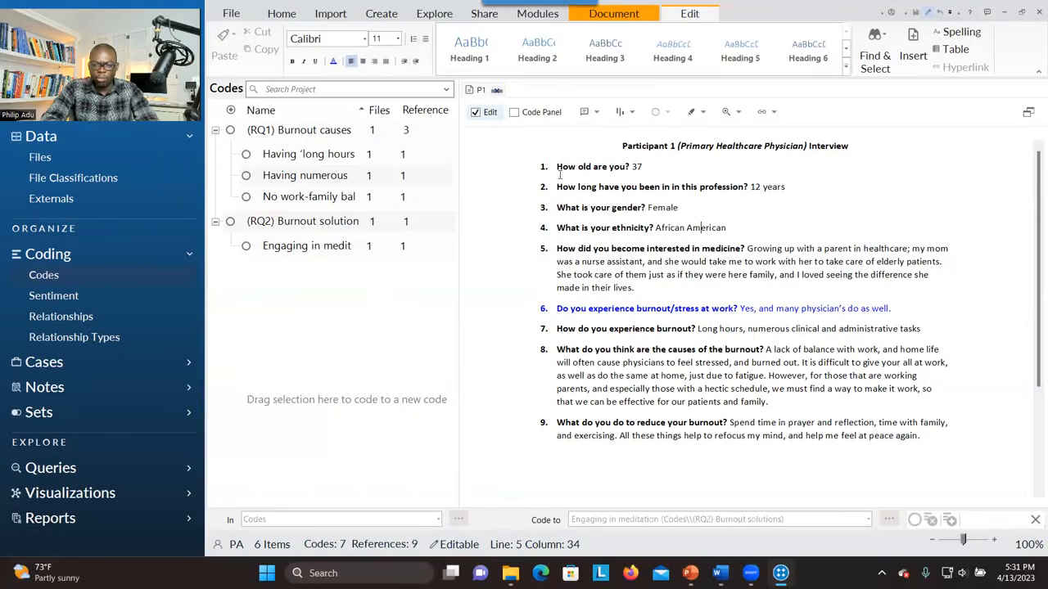
- Close the P1 transcript, open the P2 transcript, and show the project's codes beside it
{"action": "left_click", "coordinate": [496, 91]}
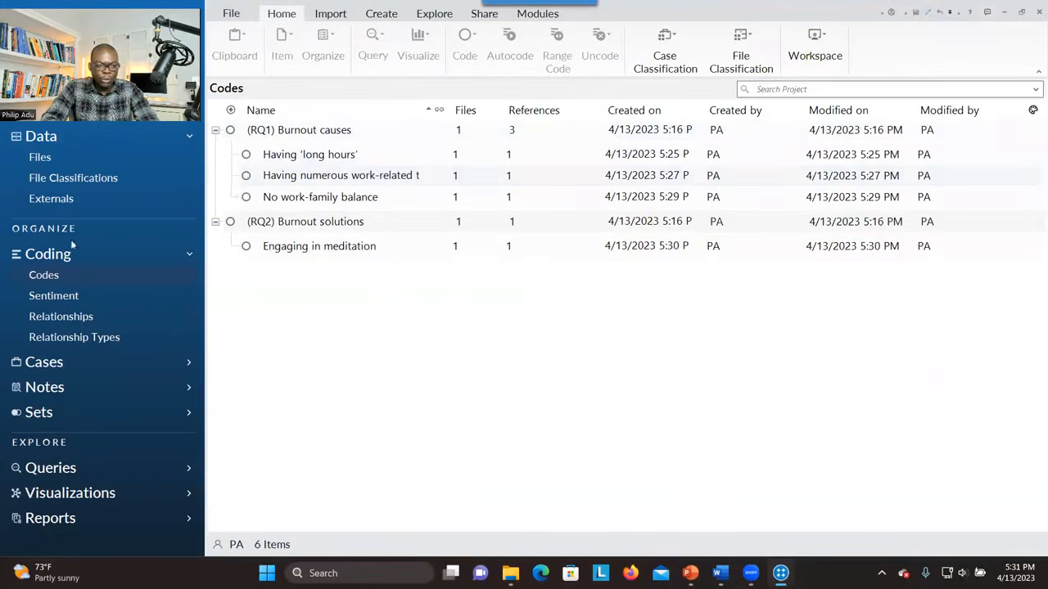
{"action": "left_click", "coordinate": [49, 159]}
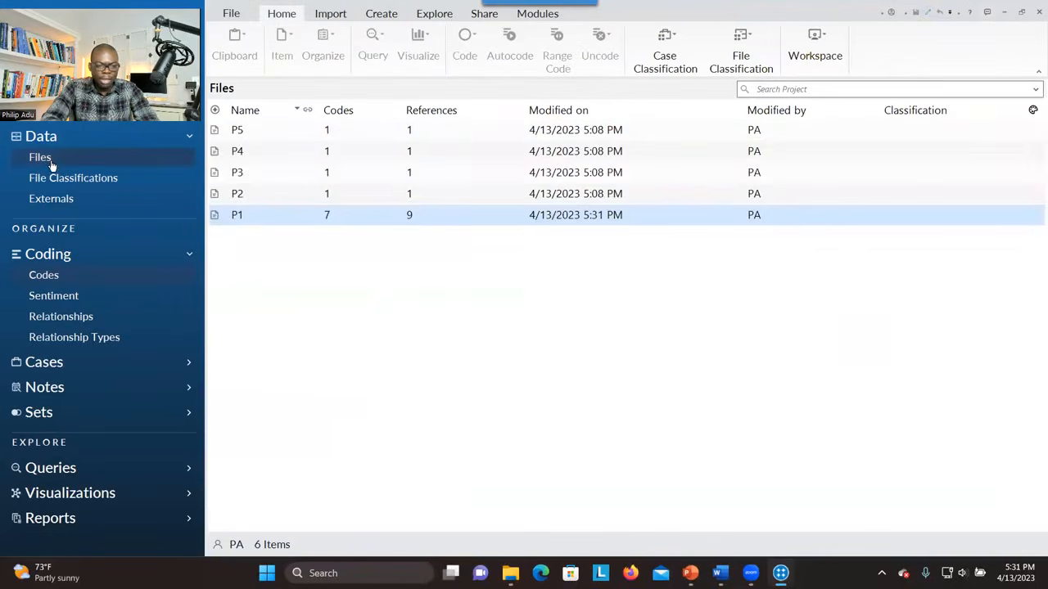
{"action": "double_click", "coordinate": [249, 201]}
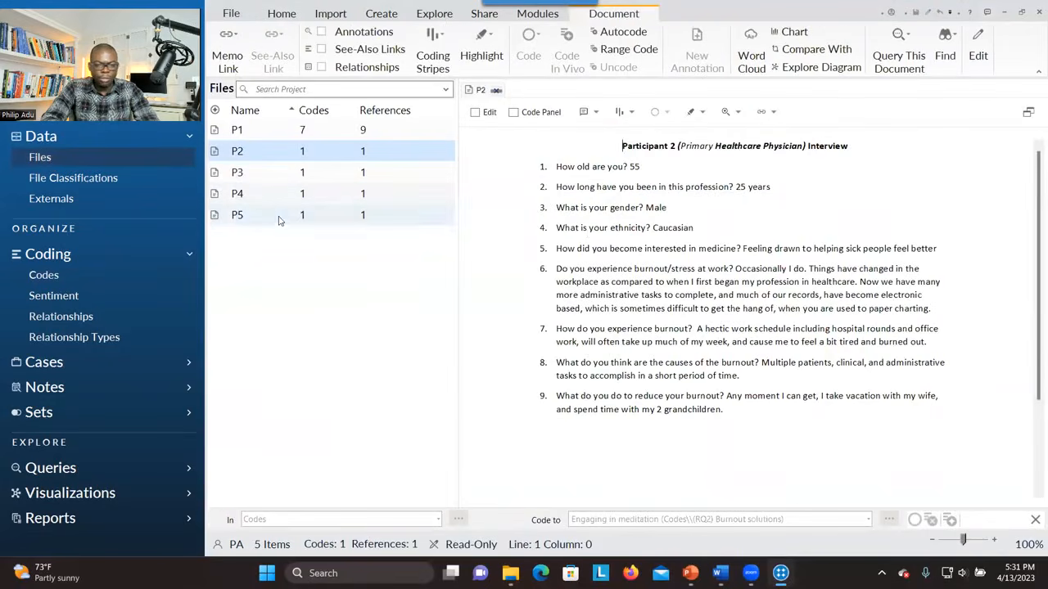
{"action": "left_click", "coordinate": [47, 280]}
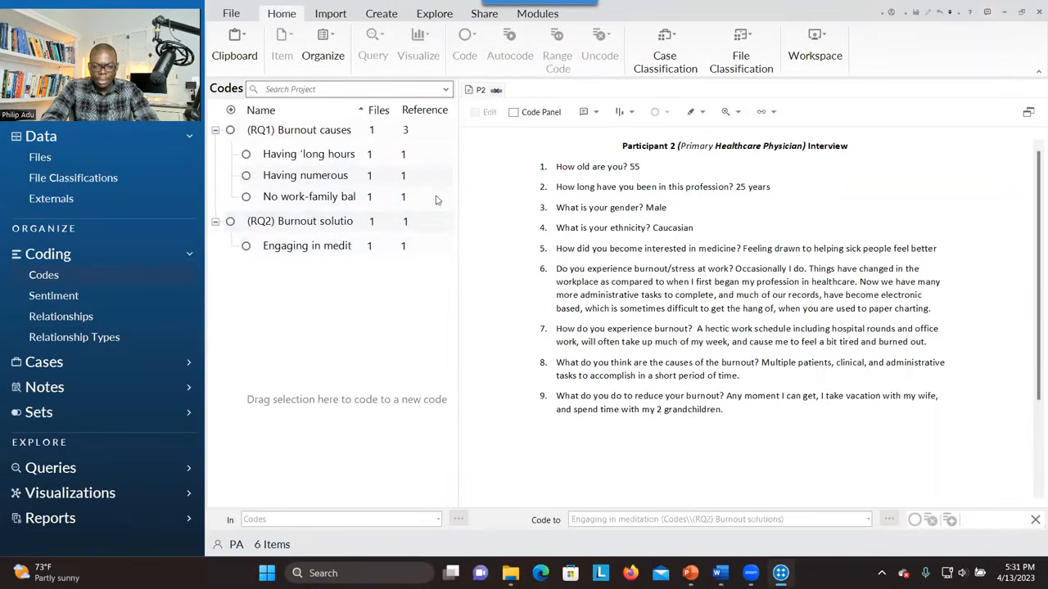
- Code the question 6 passage from "Now we have many more administrative tasks" to "paper charting" to "Having numerous work-related tasks"
{"action": "left_click", "coordinate": [809, 271]}
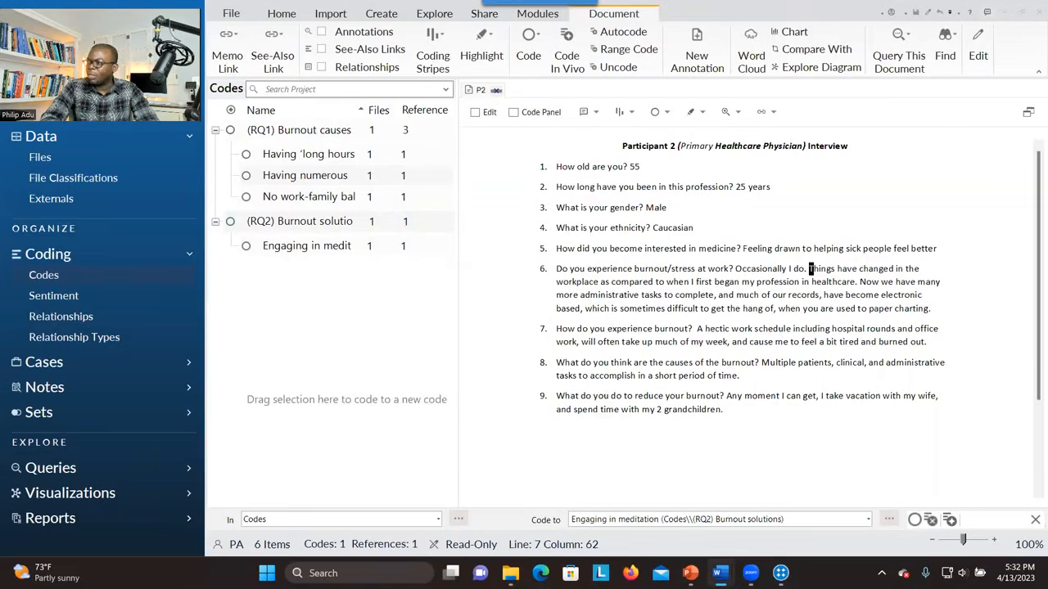
{"action": "left_click_drag", "start_coordinate": [859, 281], "coordinate": [882, 295]}
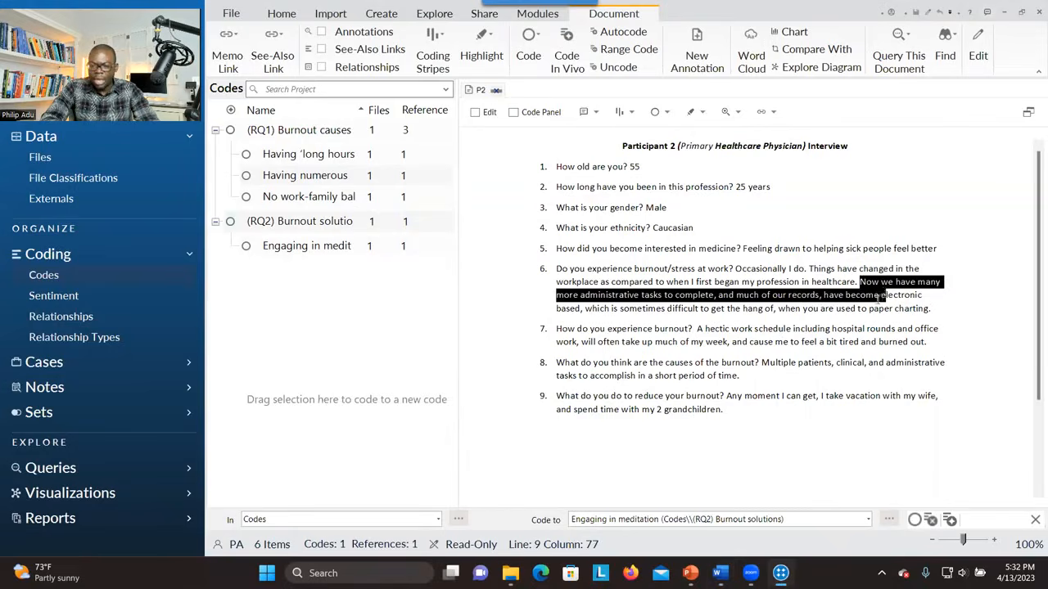
{"action": "key", "text": "shift+Down"}
{"action": "key", "text": "shift+End"}
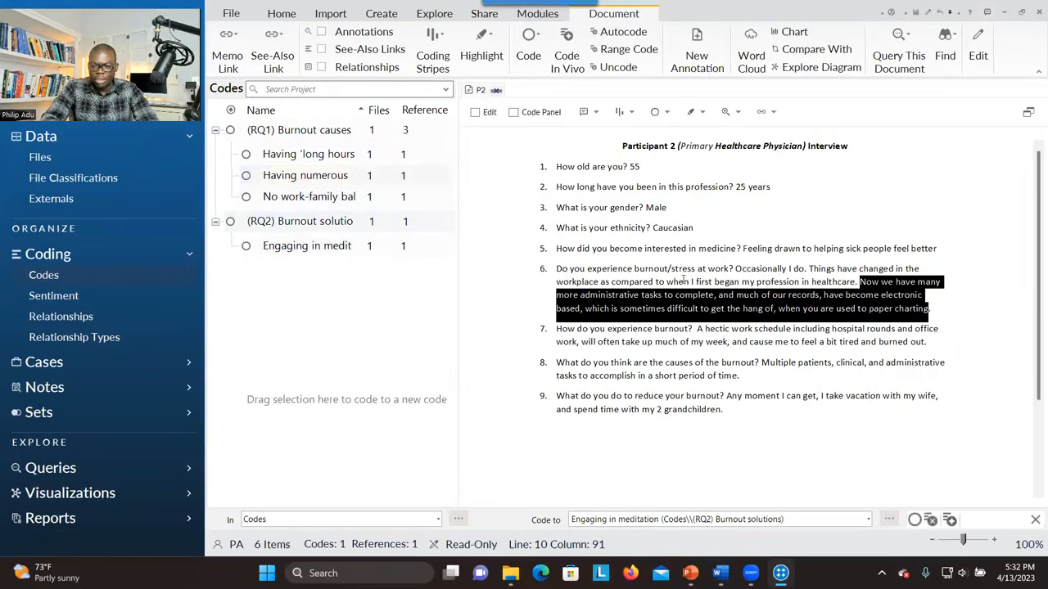
{"action": "left_click_drag", "start_coordinate": [693, 302], "coordinate": [396, 181]}
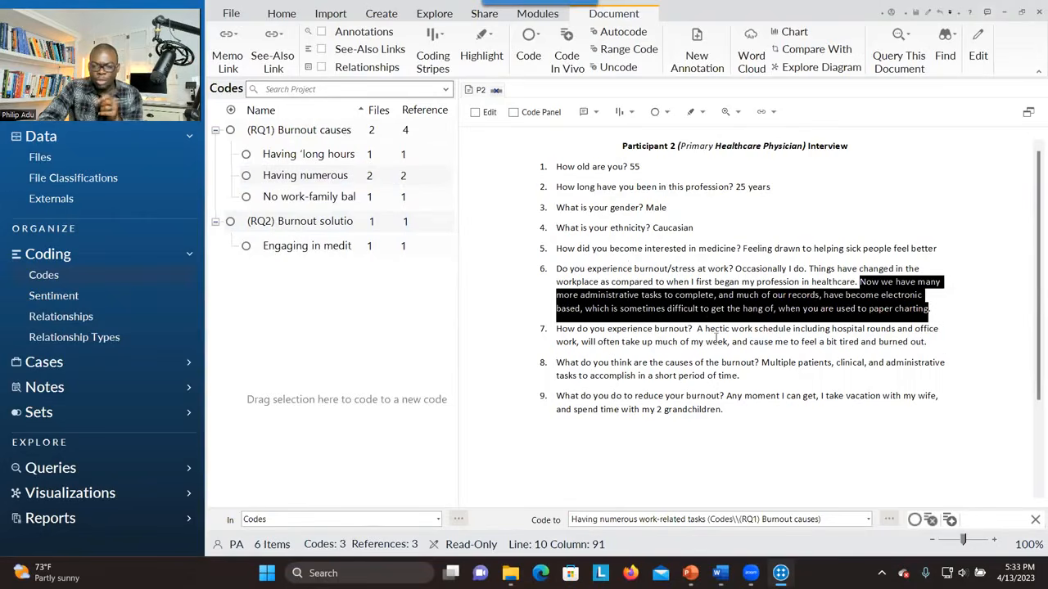
- Code "Multiple patients" in the question 8 answer to a new child code "Taking care of multiple patients" under "(RQ1) Burnout causes", aggregating coding from children
{"action": "left_click_drag", "start_coordinate": [702, 328], "coordinate": [783, 348]}
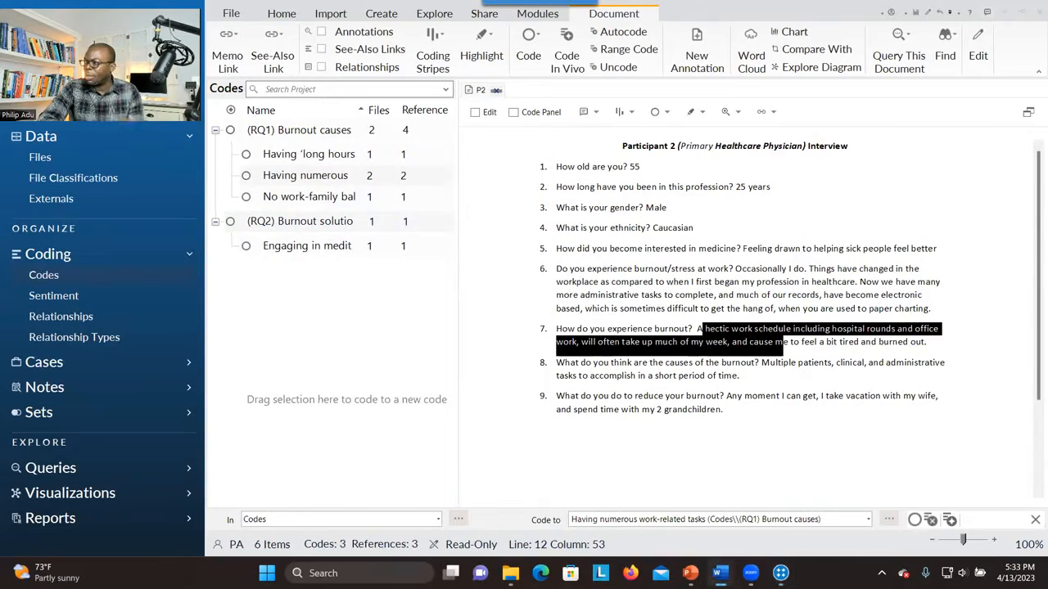
{"action": "left_click_drag", "start_coordinate": [761, 363], "coordinate": [834, 367]}
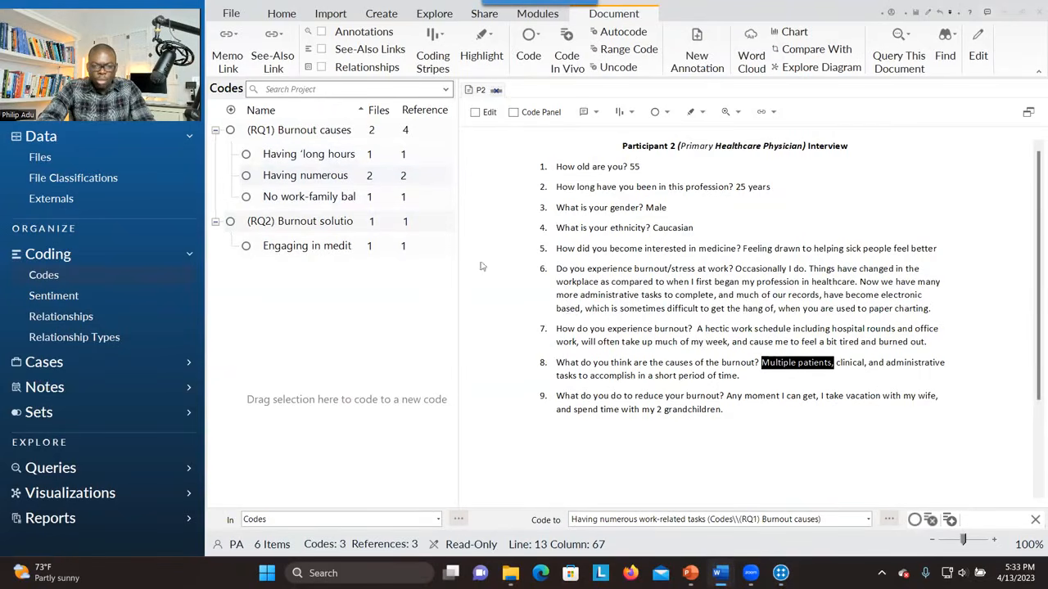
{"action": "right_click", "coordinate": [316, 130]}
{"action": "left_click", "coordinate": [332, 135]}
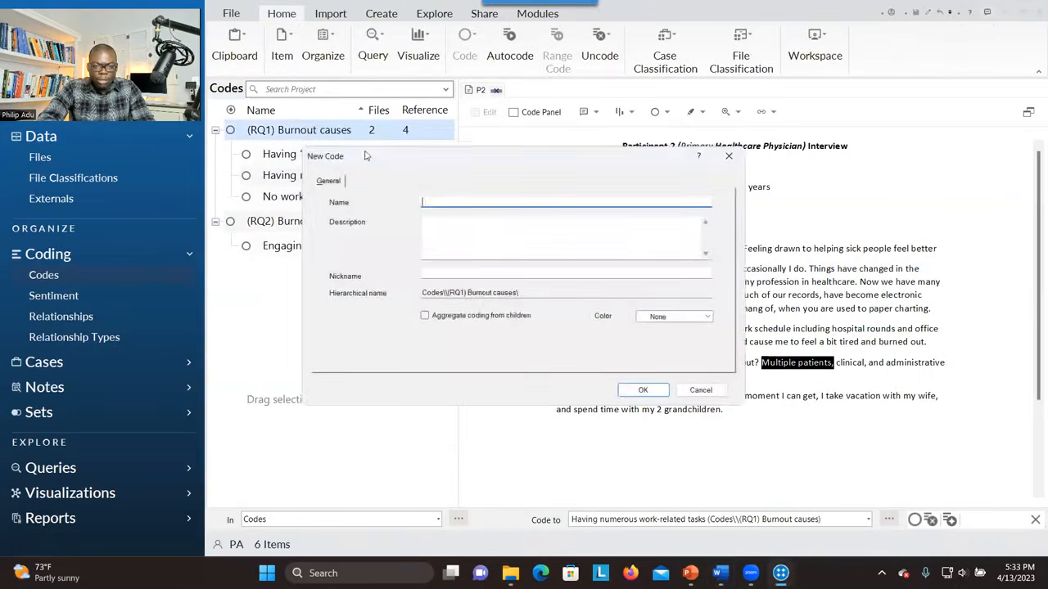
{"action": "type", "text": "Taking care of multiple patients"}
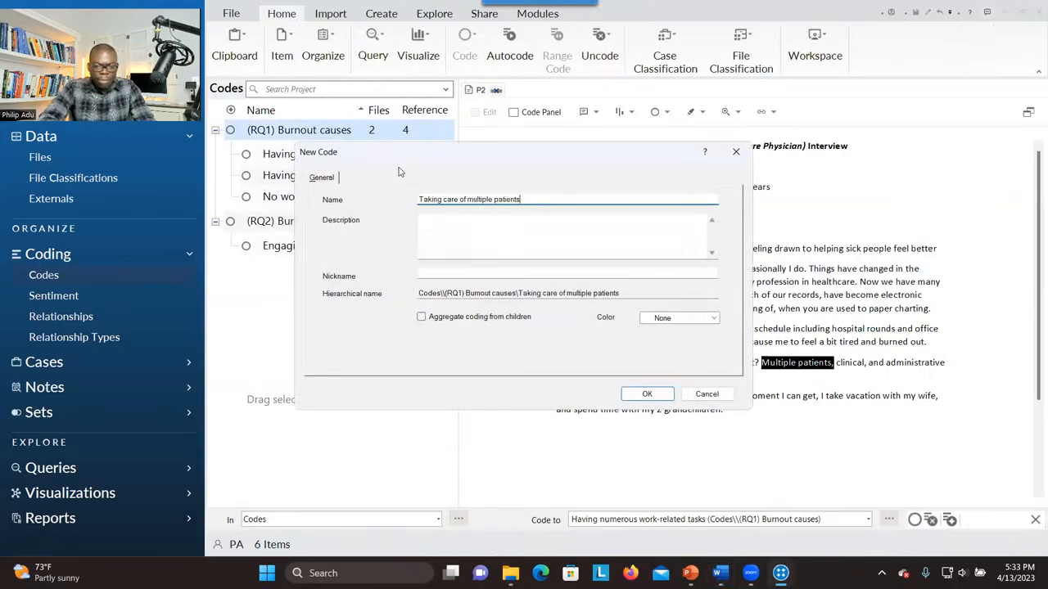
{"action": "left_click", "coordinate": [492, 218]}
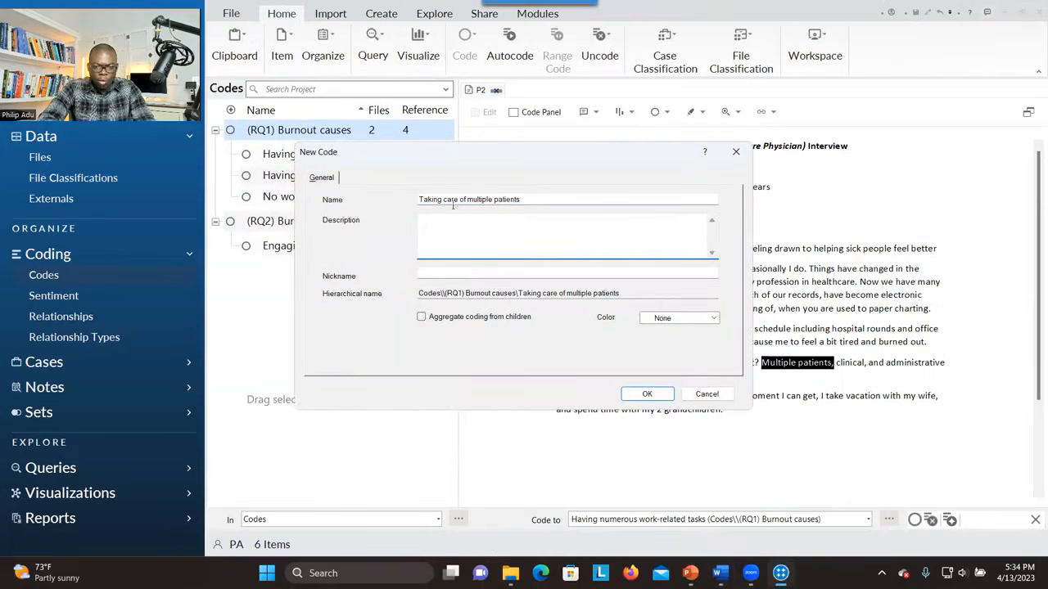
{"action": "left_click", "coordinate": [421, 317]}
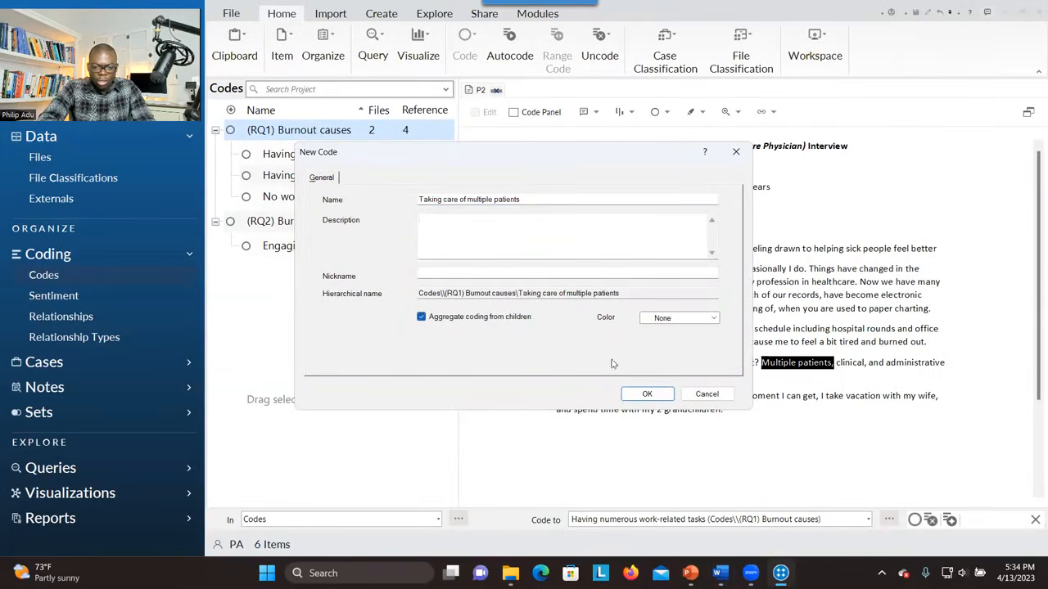
{"action": "left_click", "coordinate": [637, 394]}
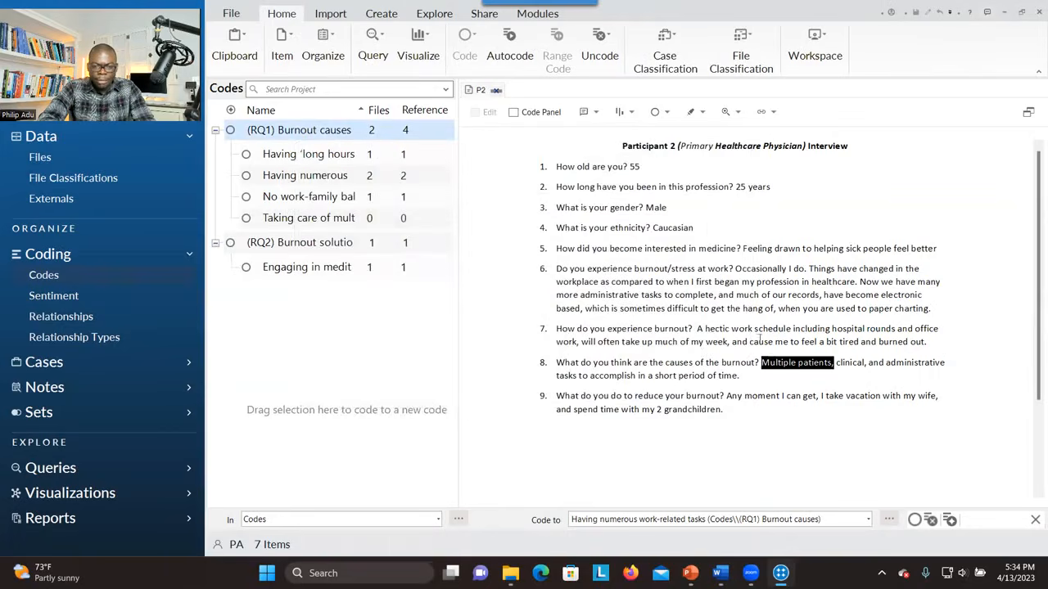
{"action": "left_click_drag", "start_coordinate": [798, 362], "coordinate": [376, 218]}
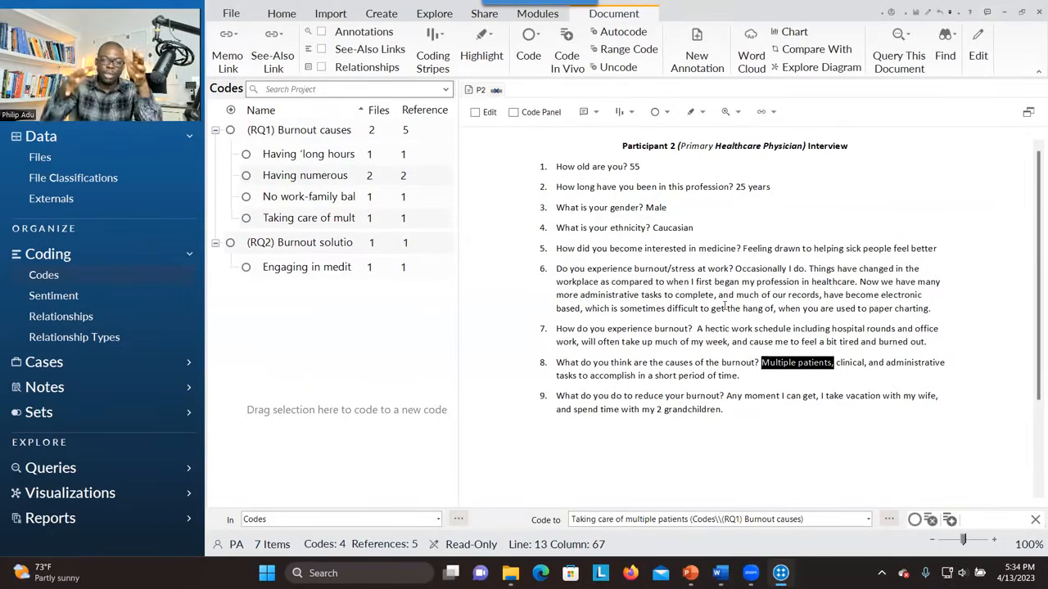
- Review the references coded to "Having numerous work-related tasks", trace the P2 reference to its transcript, and close the code
{"action": "left_click", "coordinate": [304, 181]}
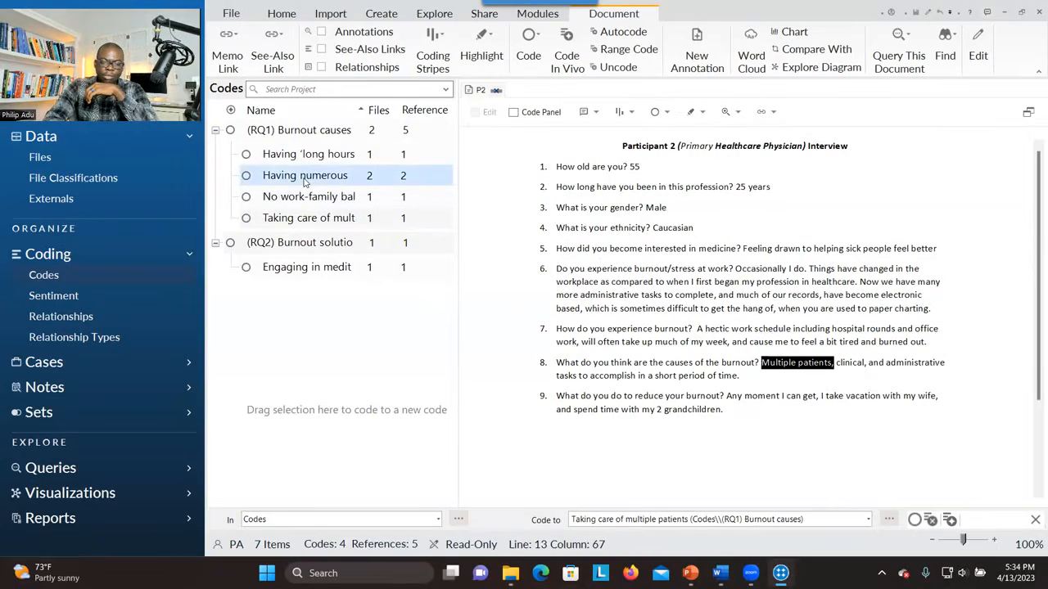
{"action": "double_click", "coordinate": [305, 179]}
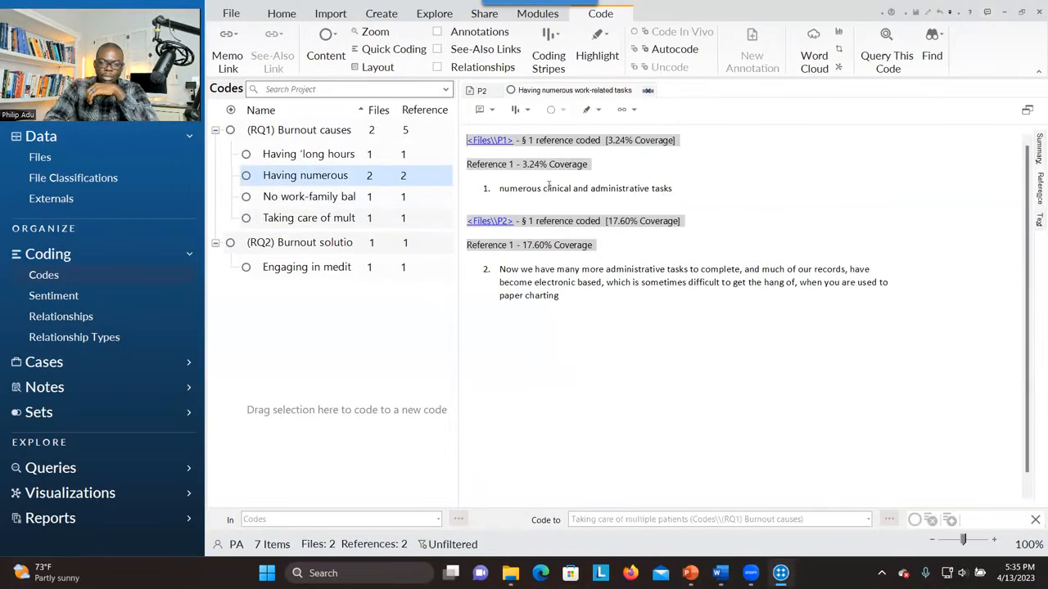
{"action": "left_click", "coordinate": [495, 223]}
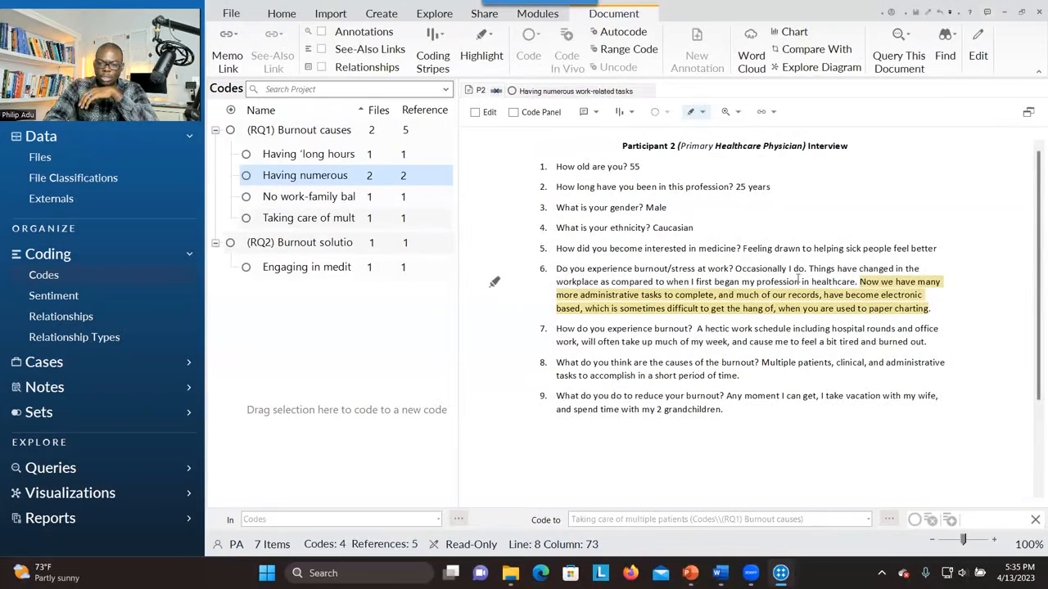
{"action": "left_click", "coordinate": [649, 91]}
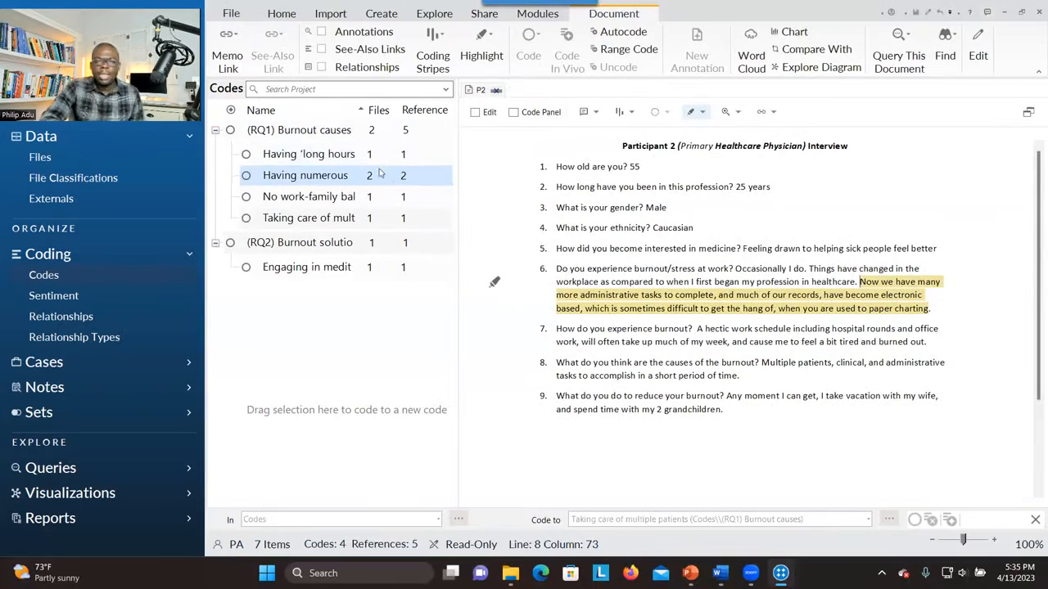
- Try editing the name and description in the properties of the code "Having numerous work-related tasks"
{"action": "right_click", "coordinate": [299, 179]}
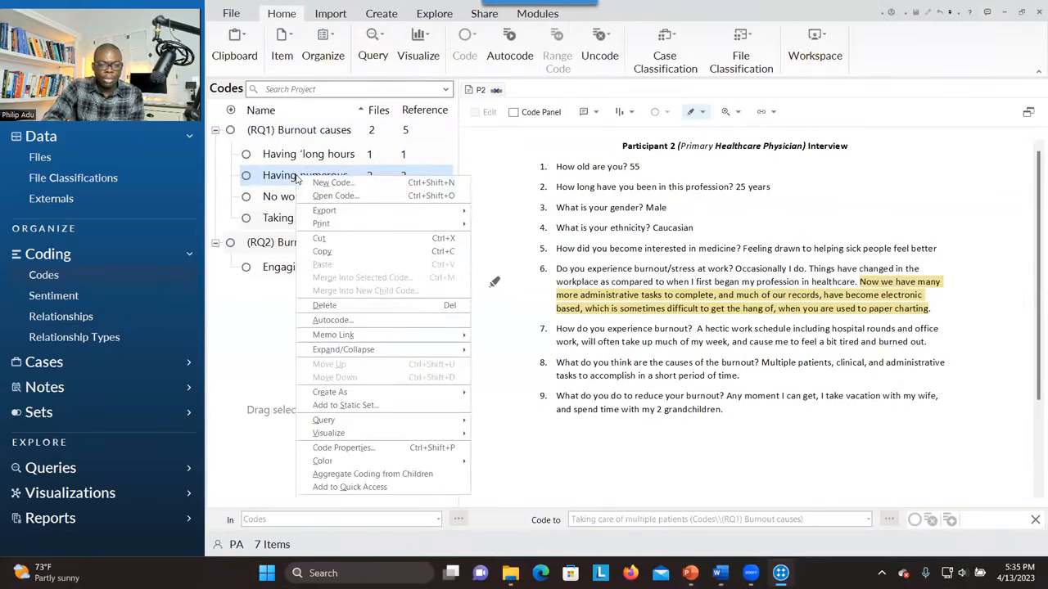
{"action": "left_click", "coordinate": [368, 450]}
{"action": "left_click", "coordinate": [468, 199]}
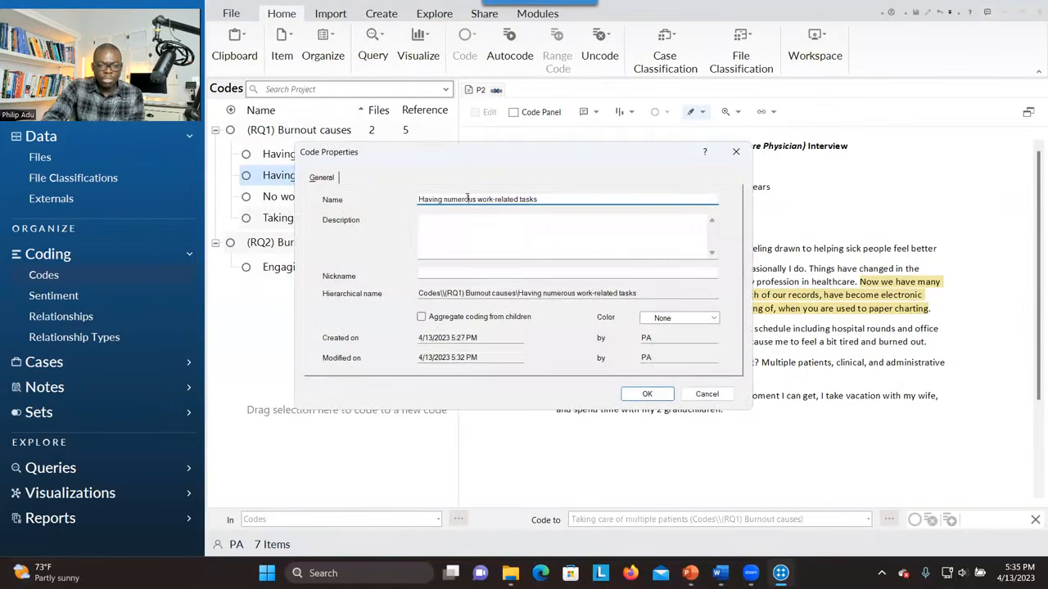
{"action": "left_click", "coordinate": [562, 195]}
{"action": "type", "text": "e ehe ee"}
{"action": "key", "text": "BackSpace"}
{"action": "key", "text": "BackSpace"}
{"action": "key", "text": "BackSpace"}
{"action": "key", "text": "BackSpace"}
{"action": "key", "text": "BackSpace"}
{"action": "key", "text": "BackSpace"}
{"action": "key", "text": "BackSpace"}
{"action": "key", "text": "BackSpace"}
{"action": "key", "text": "BackSpace"}
{"action": "left_click", "coordinate": [500, 226]}
{"action": "type", "text": "jfjffj"}
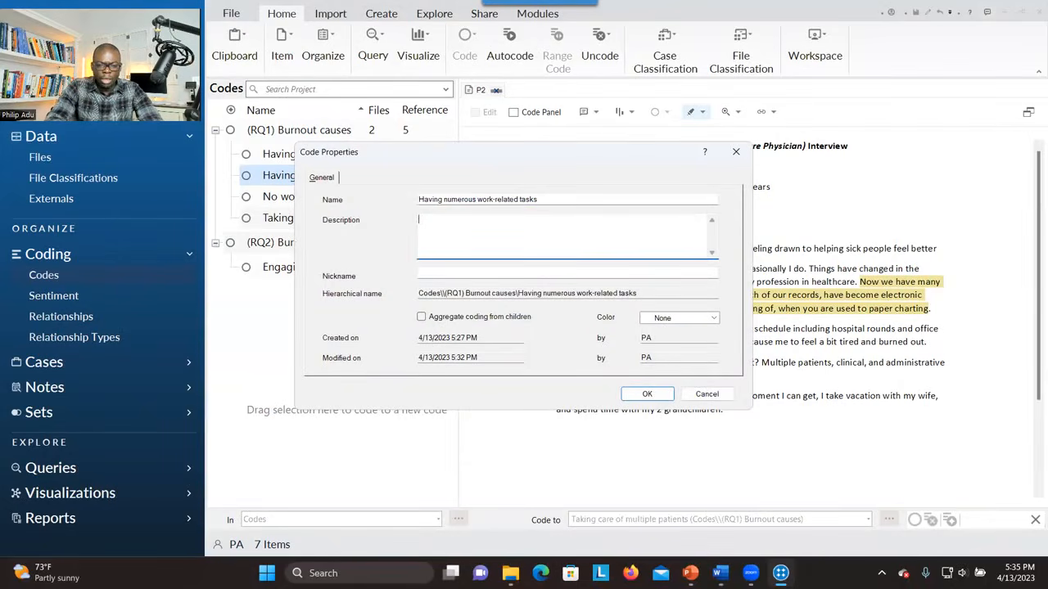
{"action": "left_click", "coordinate": [638, 396]}
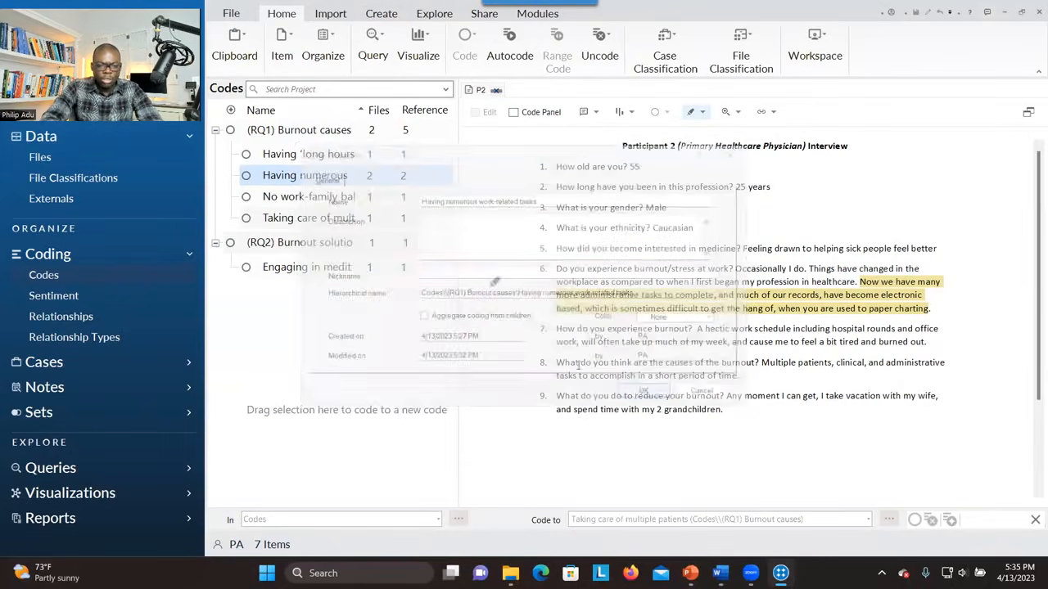
- Try renaming the codes "Taking care of multiple patients" and "No work-family balance" directly in the code list
{"action": "left_click", "coordinate": [304, 219]}
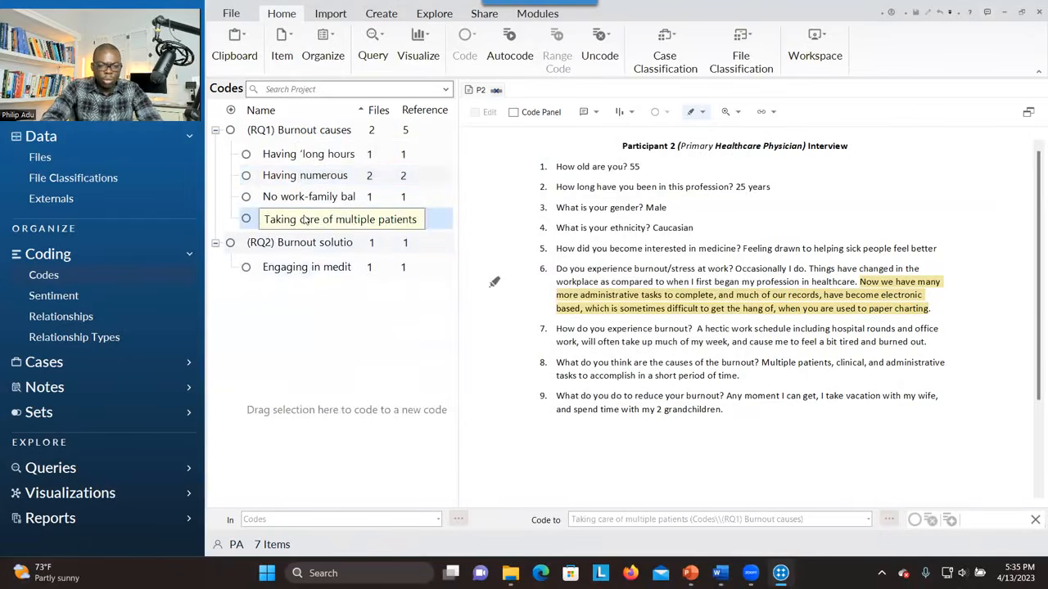
{"action": "left_click", "coordinate": [304, 218]}
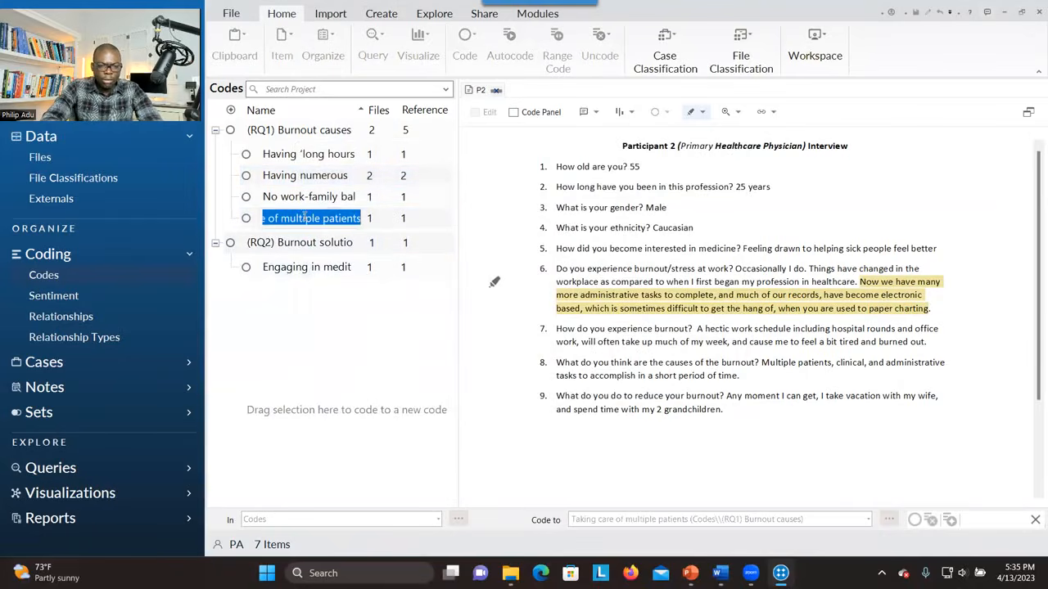
{"action": "left_click", "coordinate": [296, 197]}
{"action": "left_click", "coordinate": [295, 196]}
{"action": "left_click", "coordinate": [295, 196]}
{"action": "left_click_drag", "start_coordinate": [295, 197], "coordinate": [325, 196]}
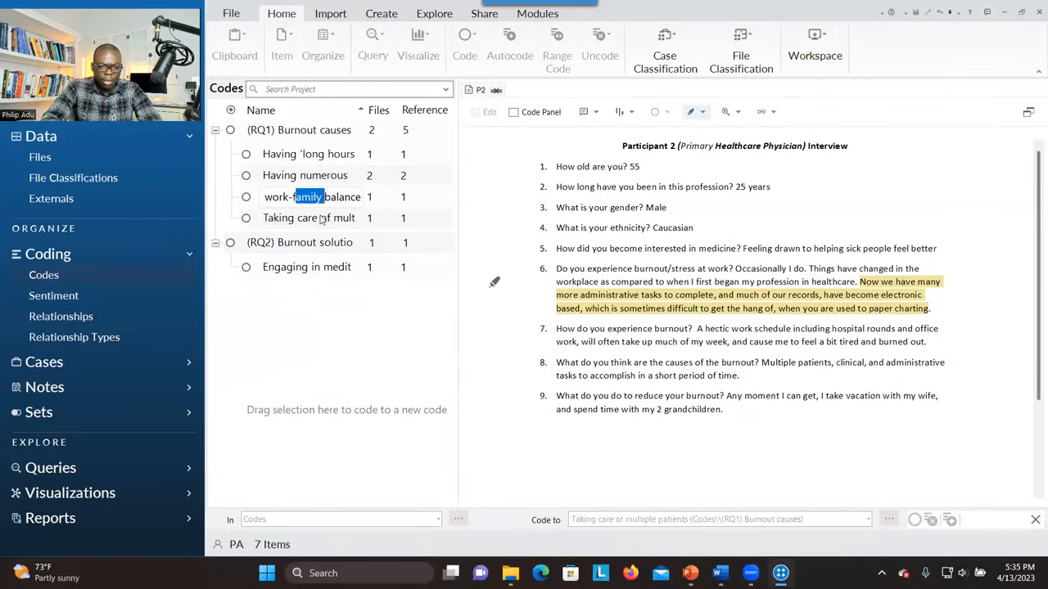
- Check the properties of the code "Taking care of multiple patients", and open its name for editing in the code list
{"action": "left_click", "coordinate": [321, 218]}
{"action": "right_click", "coordinate": [323, 218]}
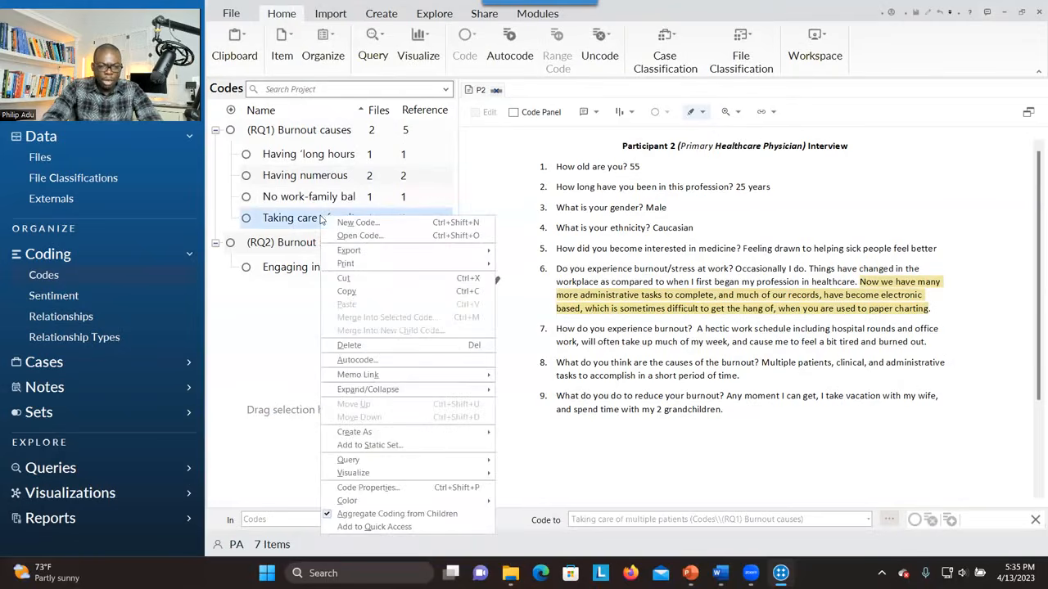
{"action": "left_click", "coordinate": [360, 488]}
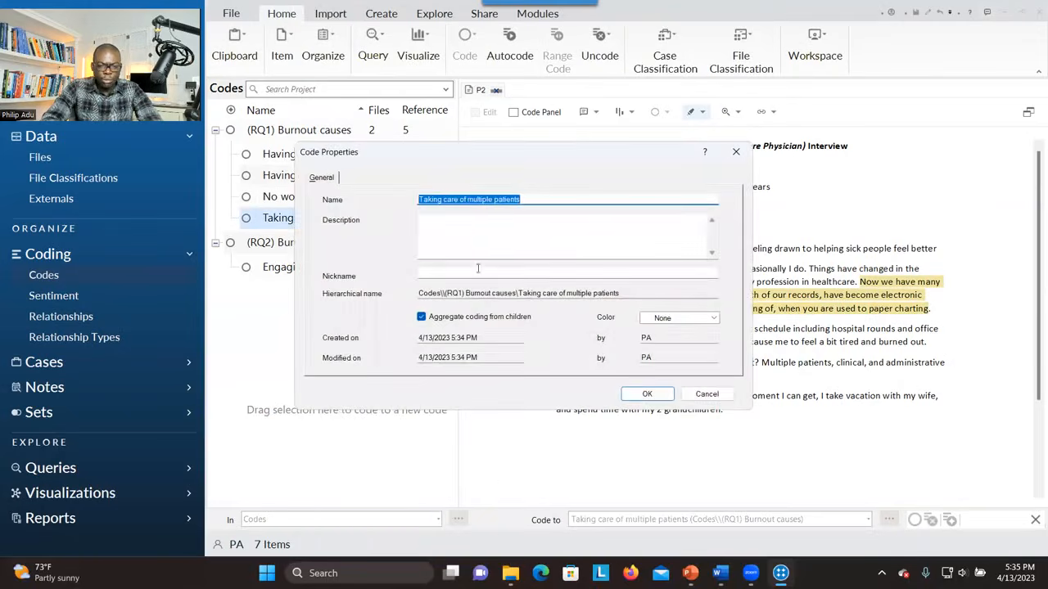
{"action": "left_click", "coordinate": [646, 393]}
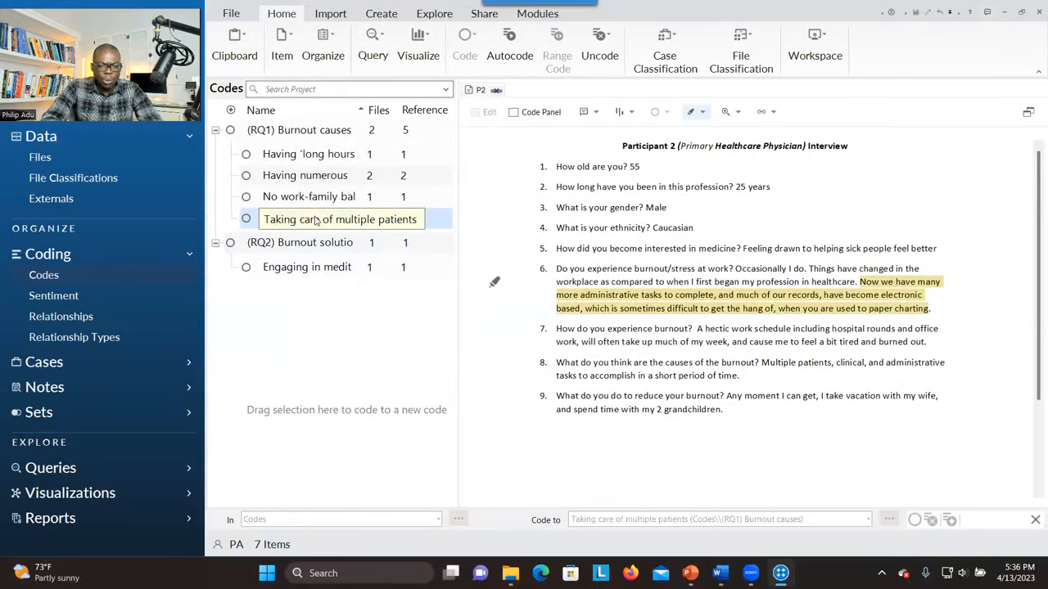
{"action": "left_click", "coordinate": [316, 220]}
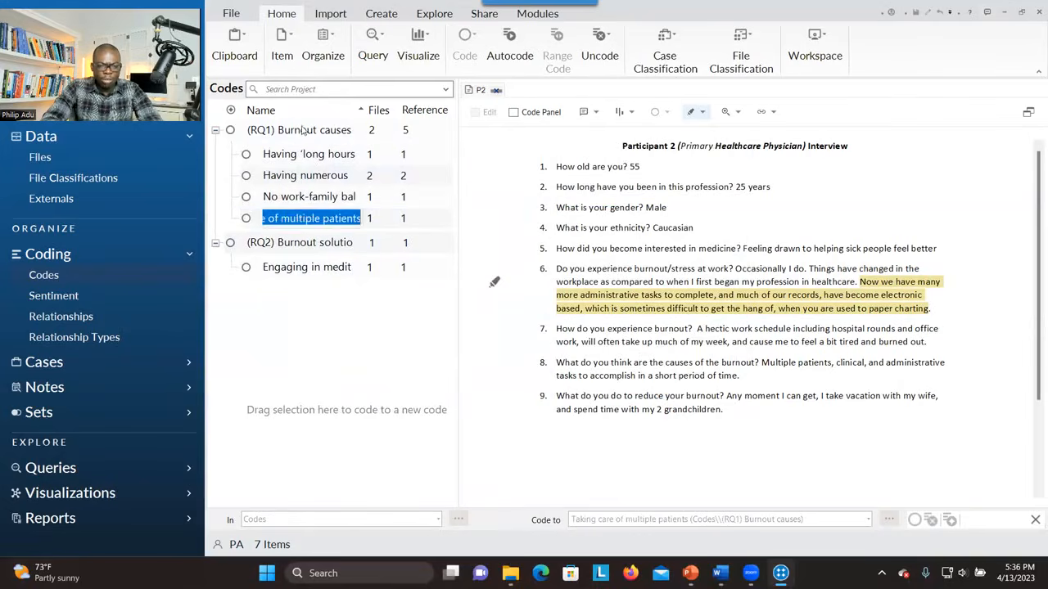
{"action": "left_click", "coordinate": [305, 302]}
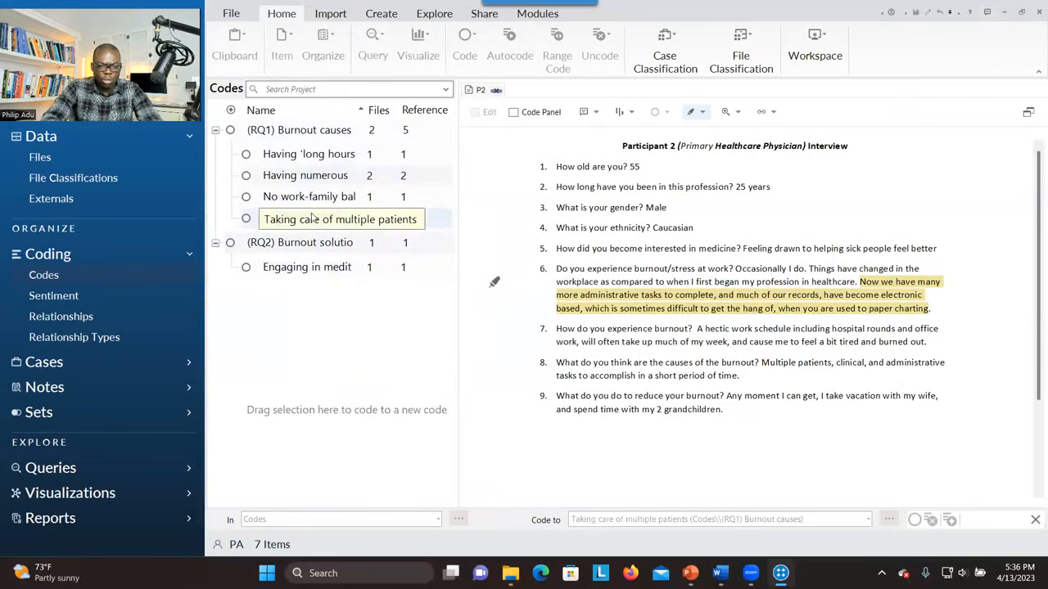
- Move the code "Taking care of multiple patients" beneath "(RQ2) Burnout solutions" and back beneath "(RQ1) Burnout causes"
{"action": "left_click", "coordinate": [316, 237]}
{"action": "left_click_drag", "start_coordinate": [320, 219], "coordinate": [240, 251]}
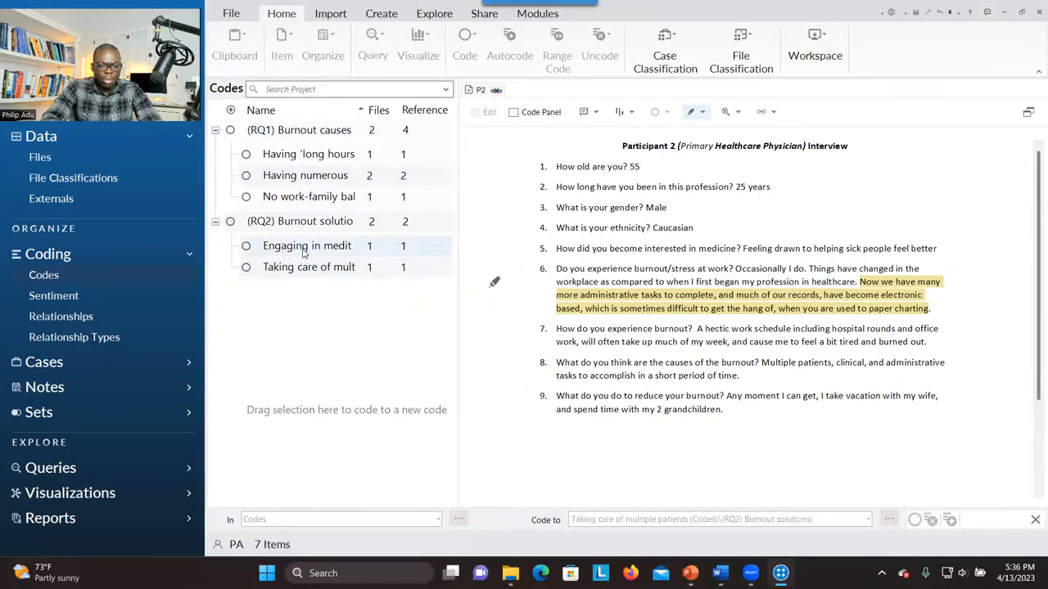
{"action": "left_click_drag", "start_coordinate": [319, 268], "coordinate": [264, 140]}
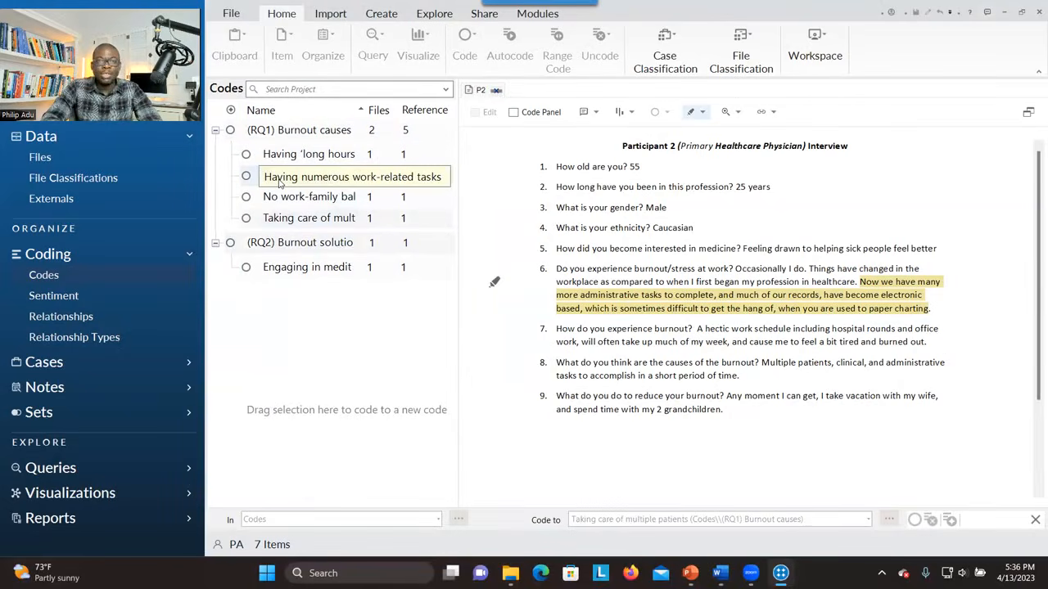
- Move the code "Having numerous work-related tasks" to the top level of the codes and back beneath "(RQ1) Burnout causes"
{"action": "left_click", "coordinate": [294, 184]}
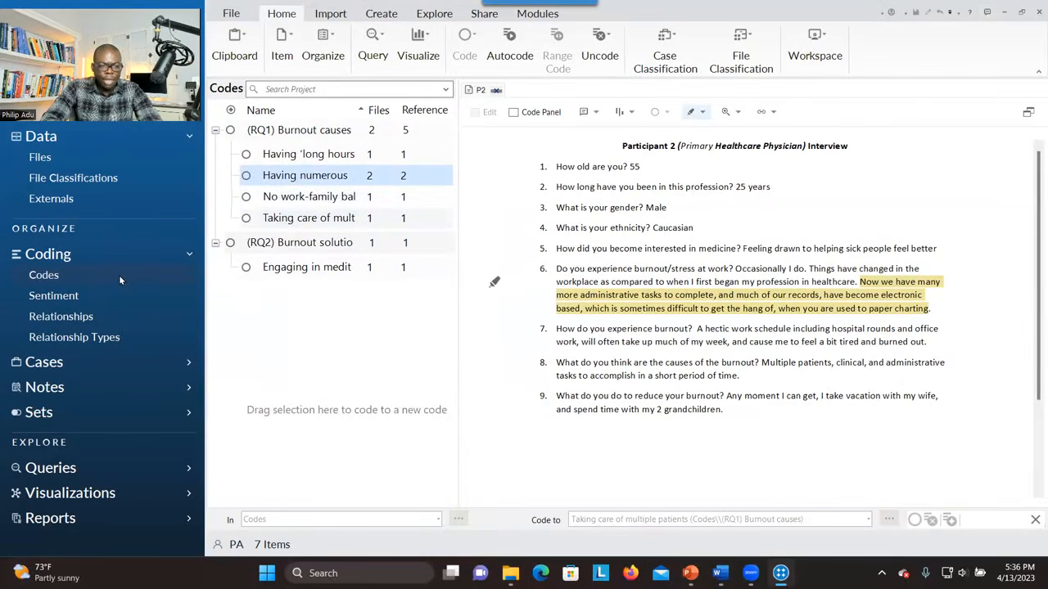
{"action": "left_click_drag", "start_coordinate": [116, 281], "coordinate": [116, 282]}
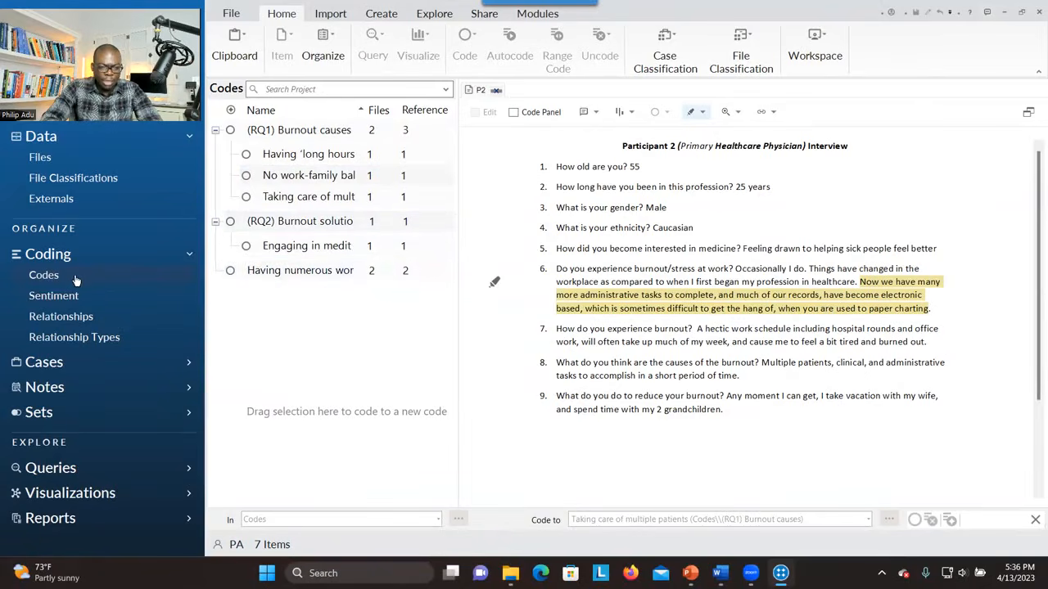
{"action": "left_click", "coordinate": [286, 272]}
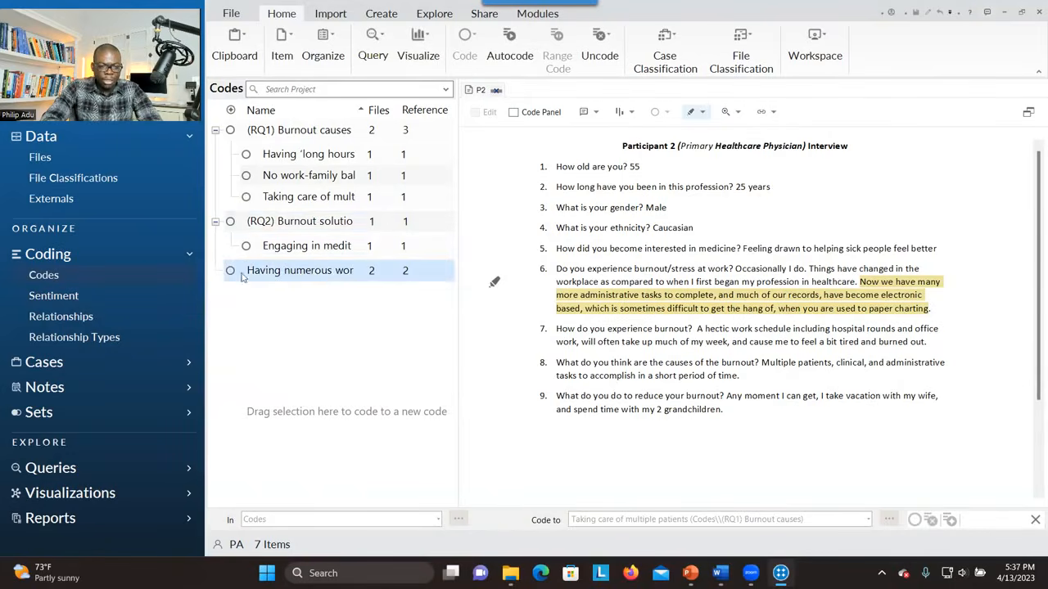
{"action": "left_click", "coordinate": [233, 221], "text": "ctrl"}
{"action": "left_click", "coordinate": [268, 262]}
{"action": "left_click_drag", "start_coordinate": [289, 272], "coordinate": [266, 138]}
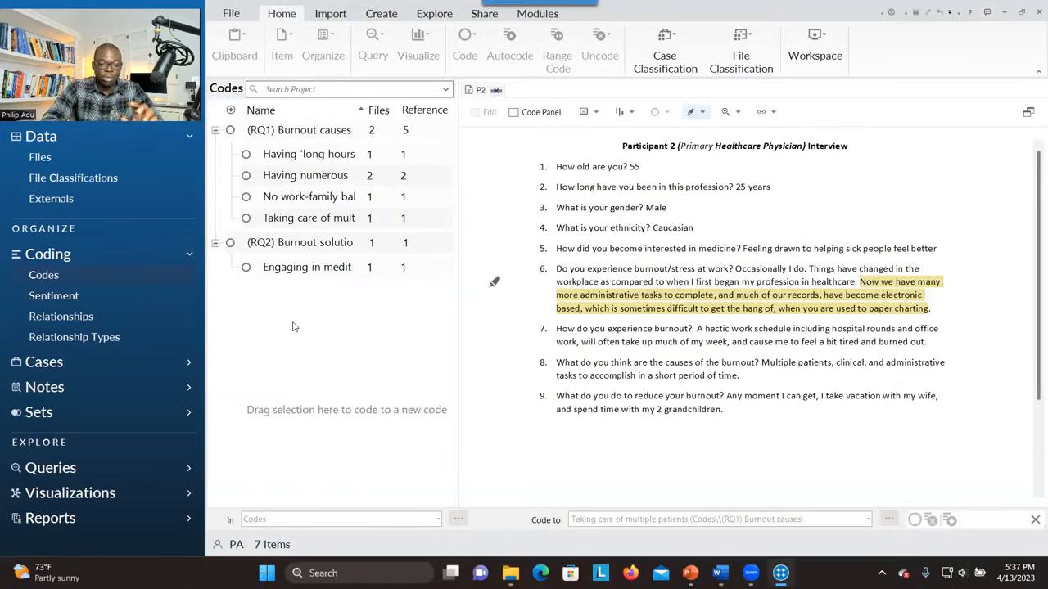
- Create a top-level code named "Other findings" that aggregates coding from children
{"action": "right_click", "coordinate": [301, 331]}
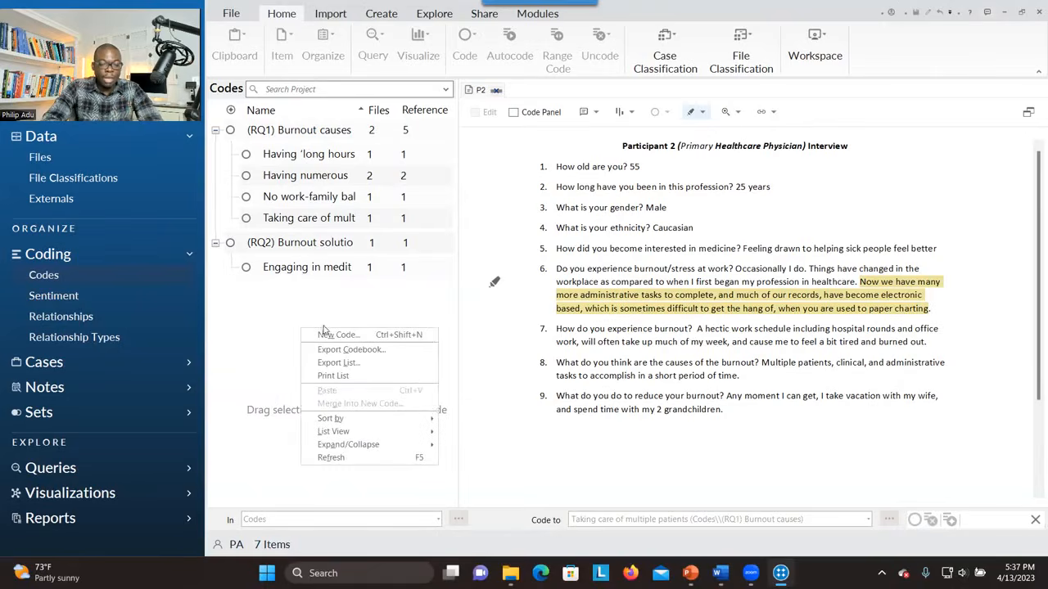
{"action": "left_click", "coordinate": [329, 335]}
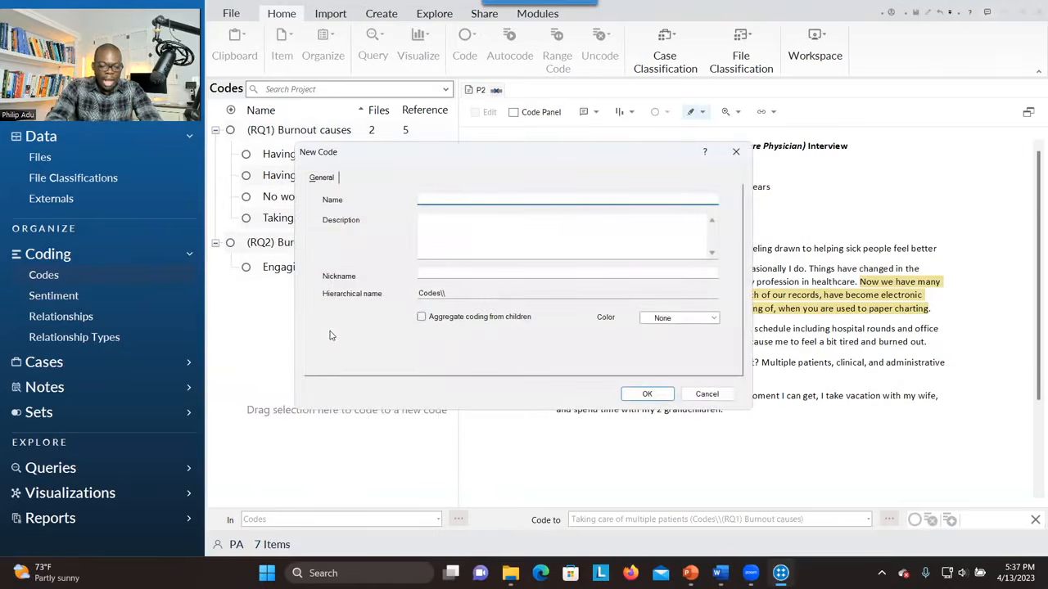
{"action": "type", "text": "Other findings"}
{"action": "left_click", "coordinate": [422, 316]}
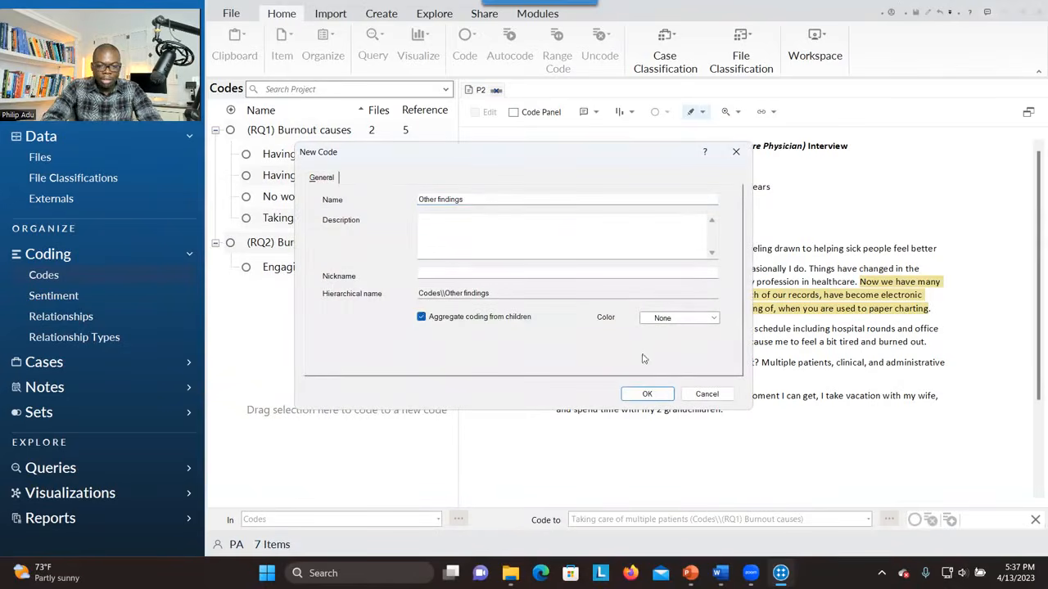
{"action": "left_click", "coordinate": [635, 396]}
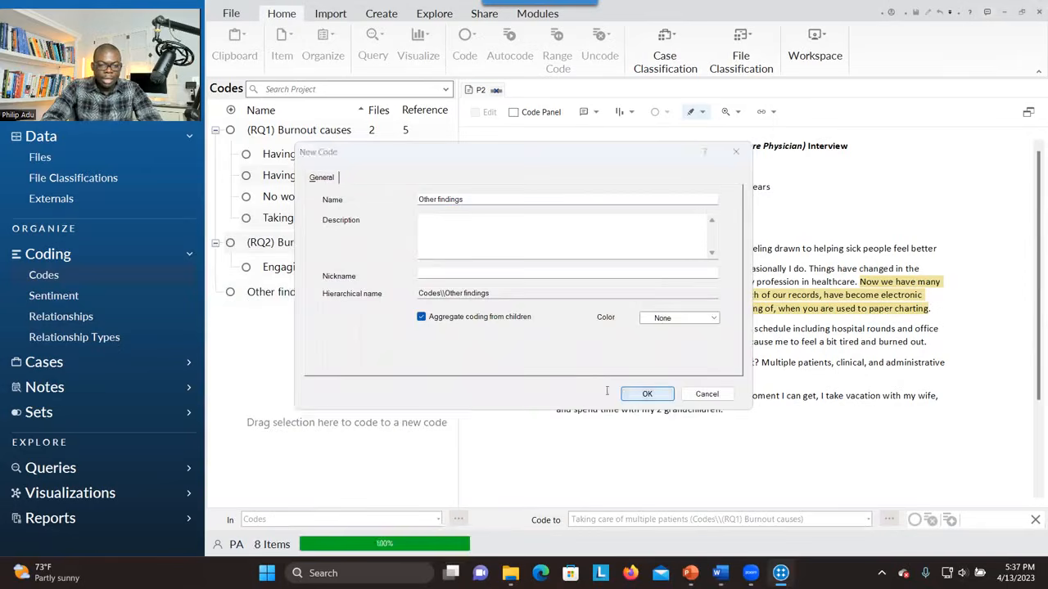
{"action": "left_click", "coordinate": [287, 297]}
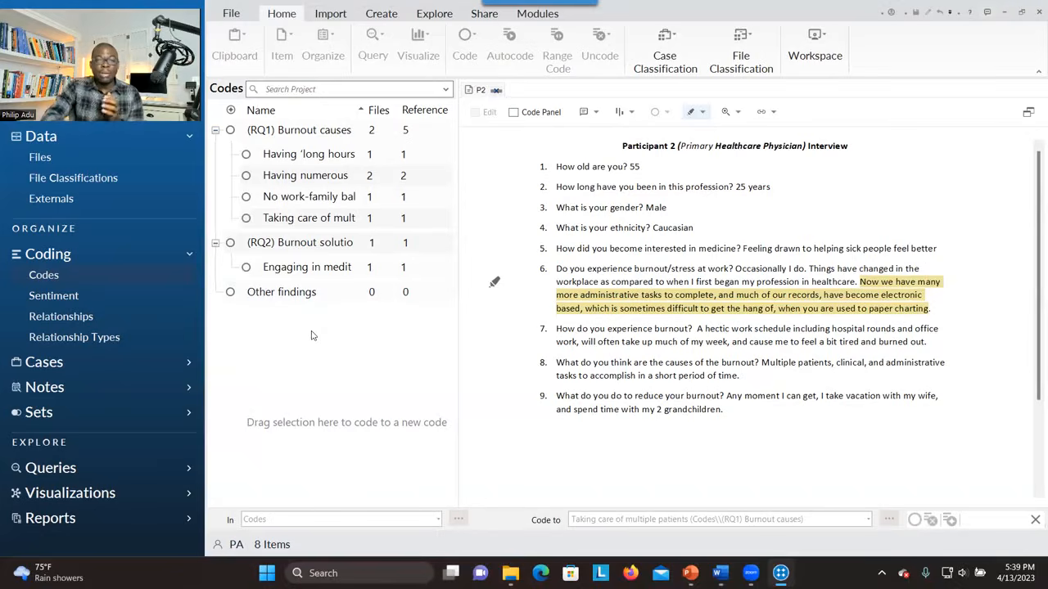
{"action": "left_click", "coordinate": [432, 15]}
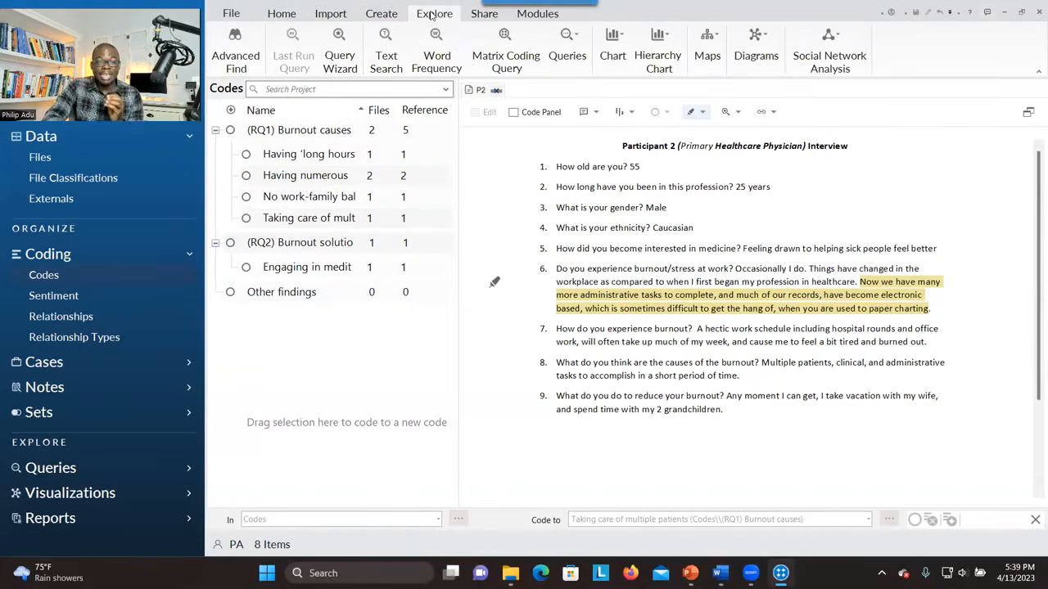
{"action": "left_click", "coordinate": [385, 18]}
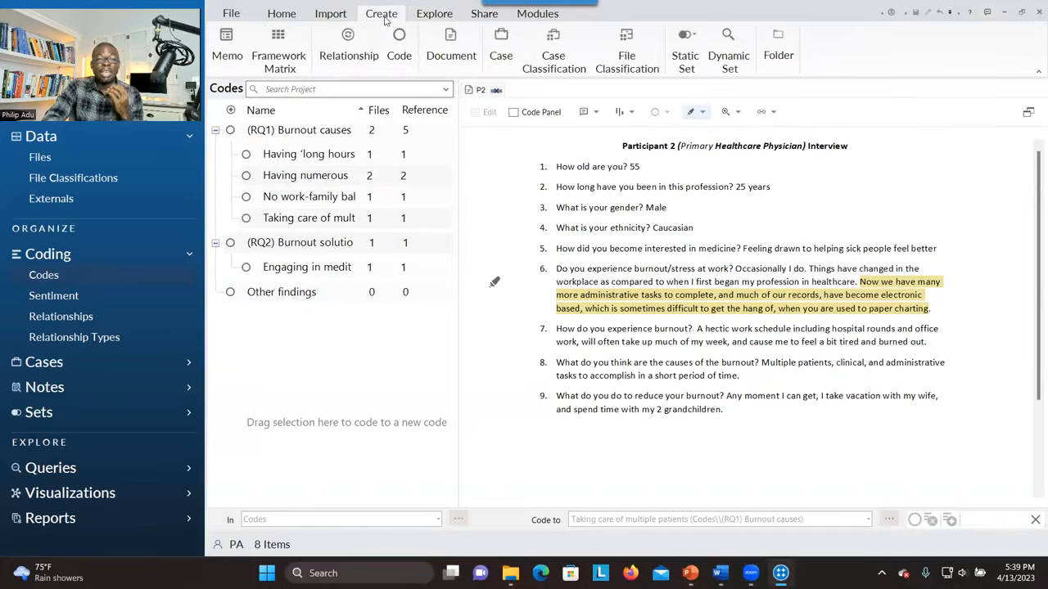
{"action": "left_click", "coordinate": [339, 16]}
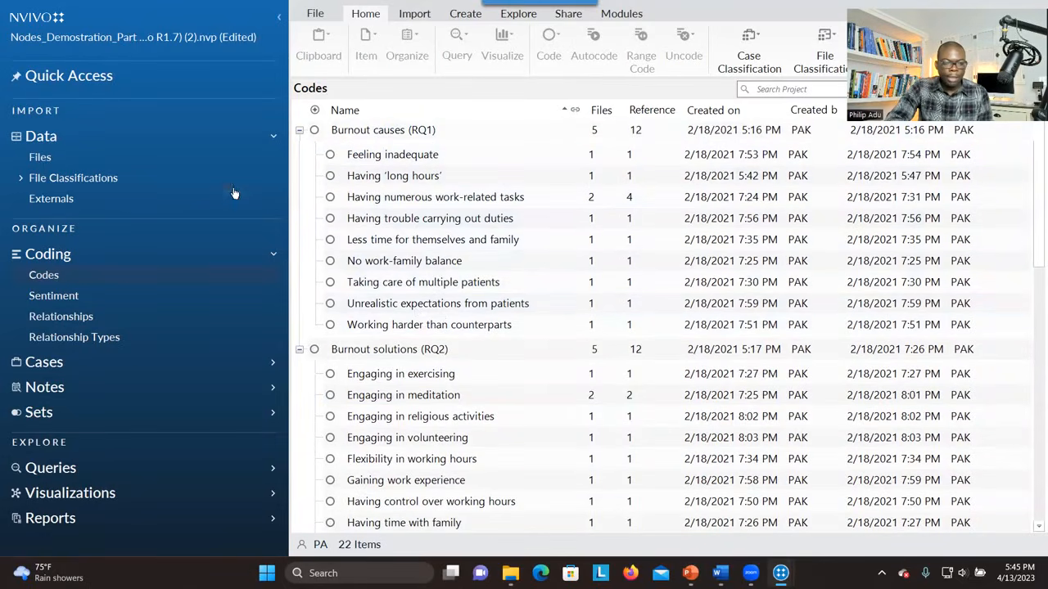
- Display the list of transcript files P1 to P5 in the fully coded demonstration project
{"action": "left_click", "coordinate": [149, 160]}
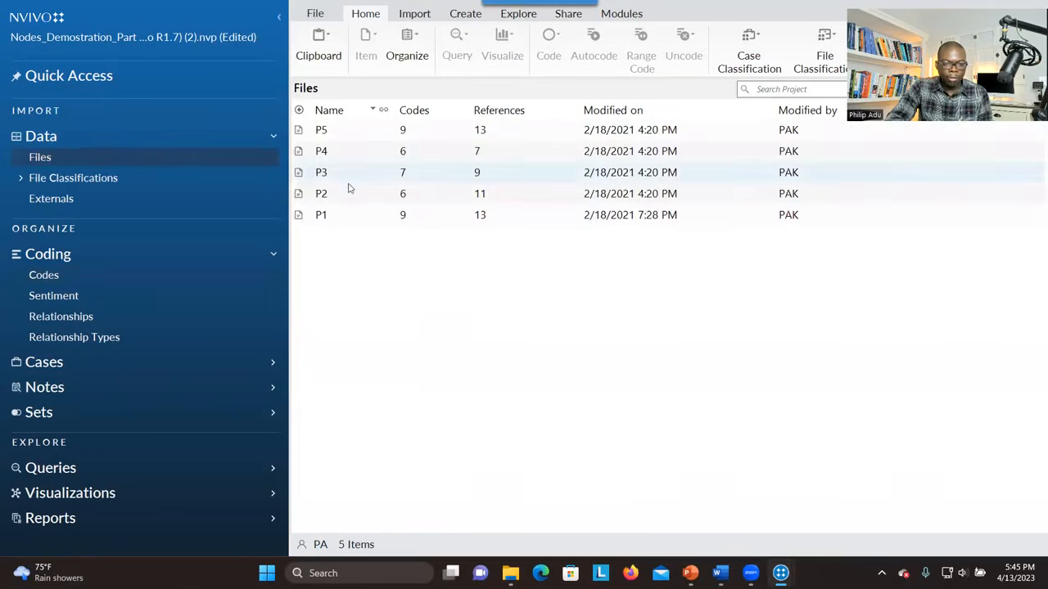